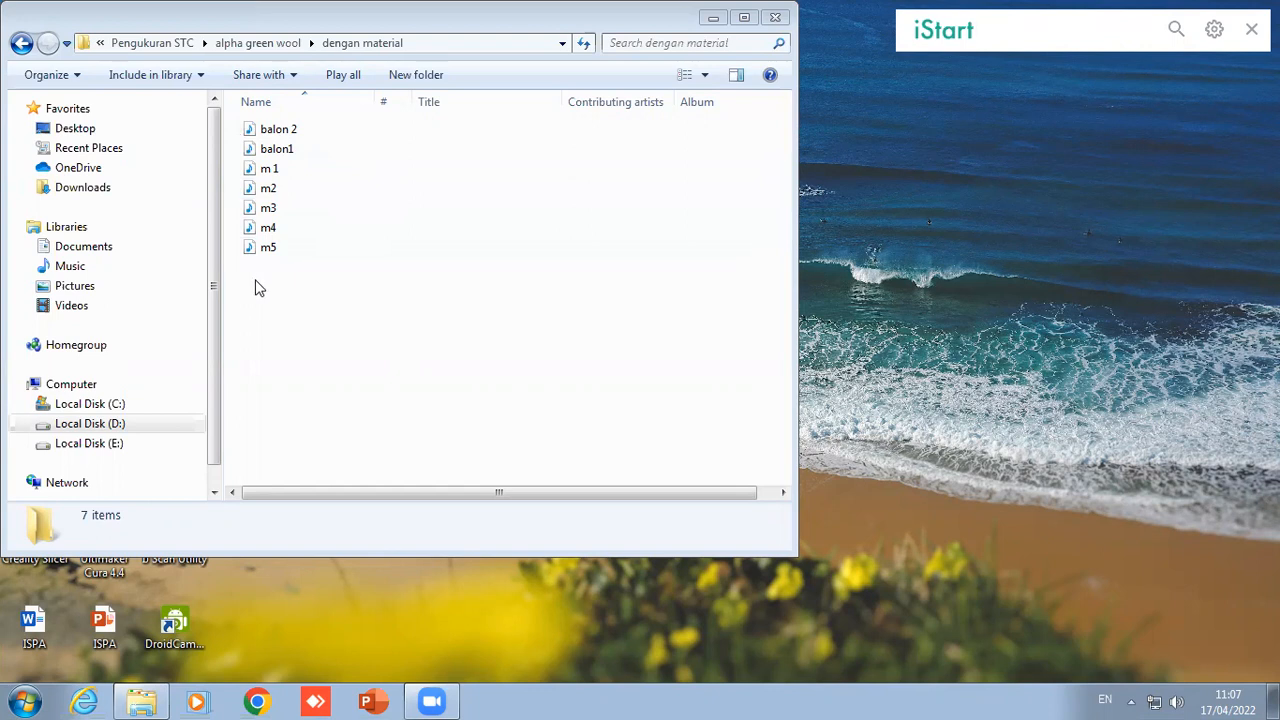
- Launch Realtime Analyzer and open its Recorder
{"action": "left_click", "coordinate": [24, 700]}
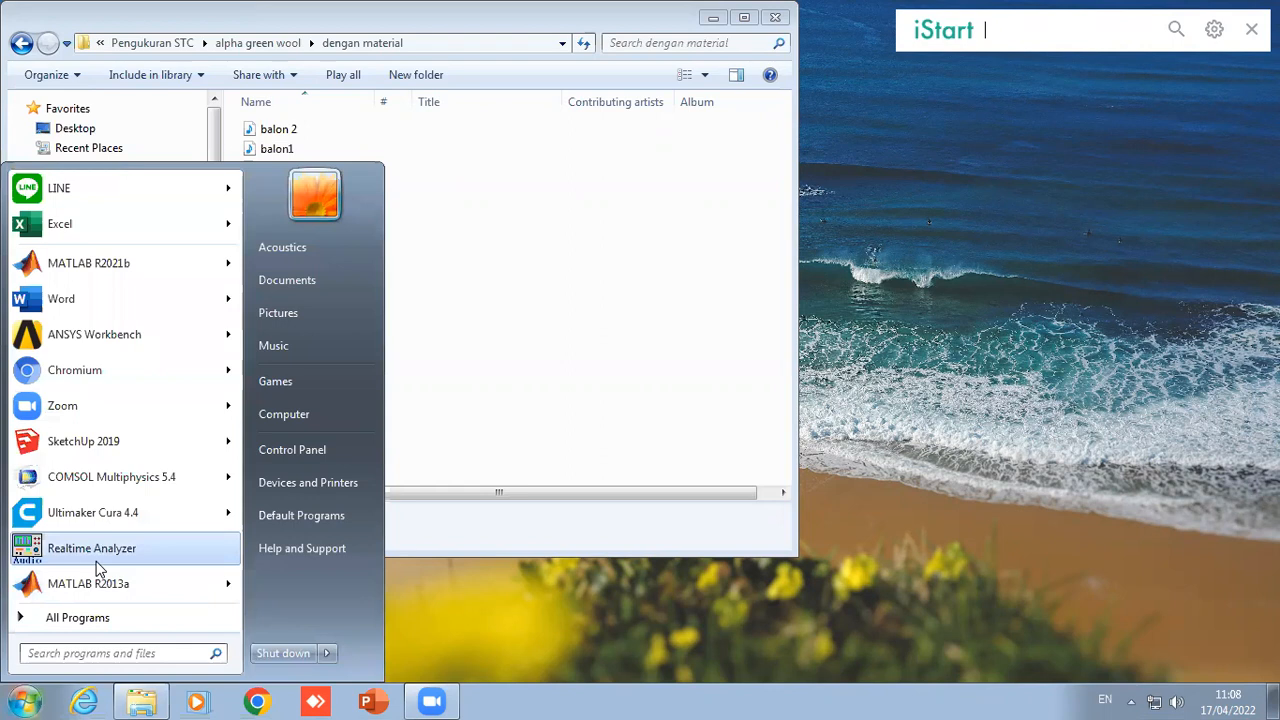
{"action": "left_click", "coordinate": [97, 548]}
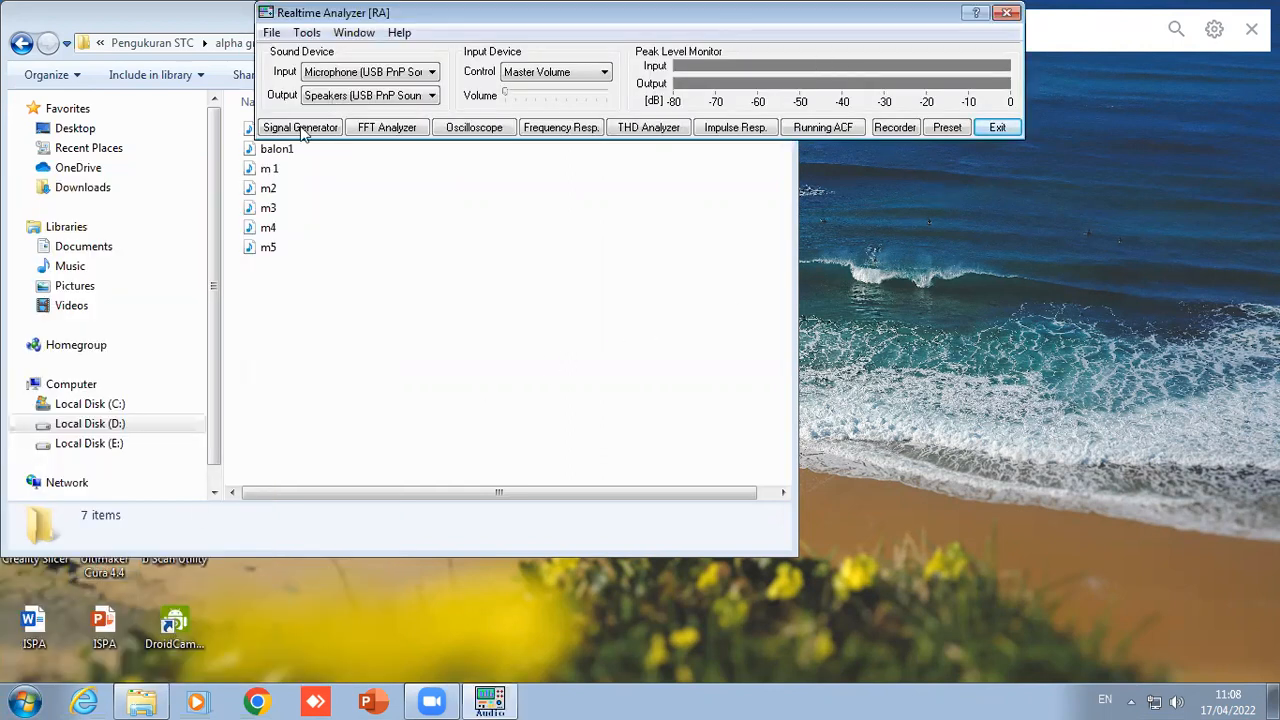
{"action": "left_click", "coordinate": [895, 128]}
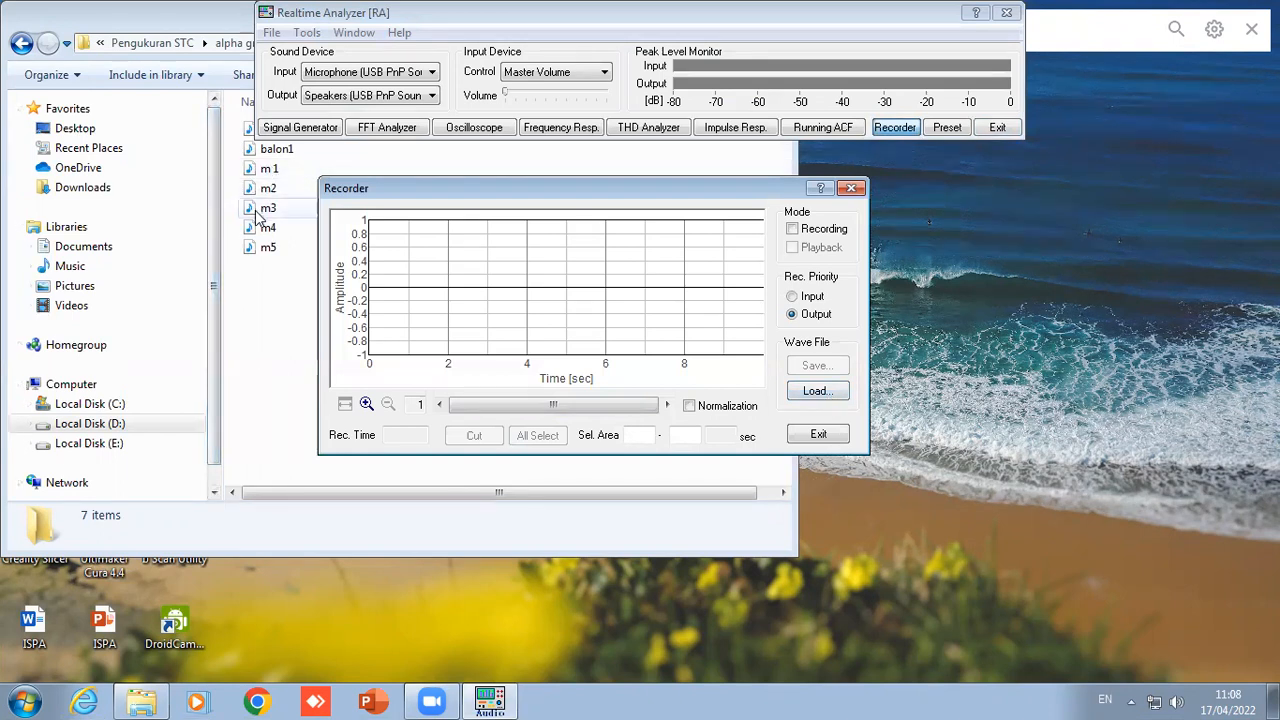
- Load the m 1 recording from the dengan material folder inside alpha green wool into the Recorder
{"action": "left_click", "coordinate": [813, 390]}
{"action": "left_click", "coordinate": [630, 163]}
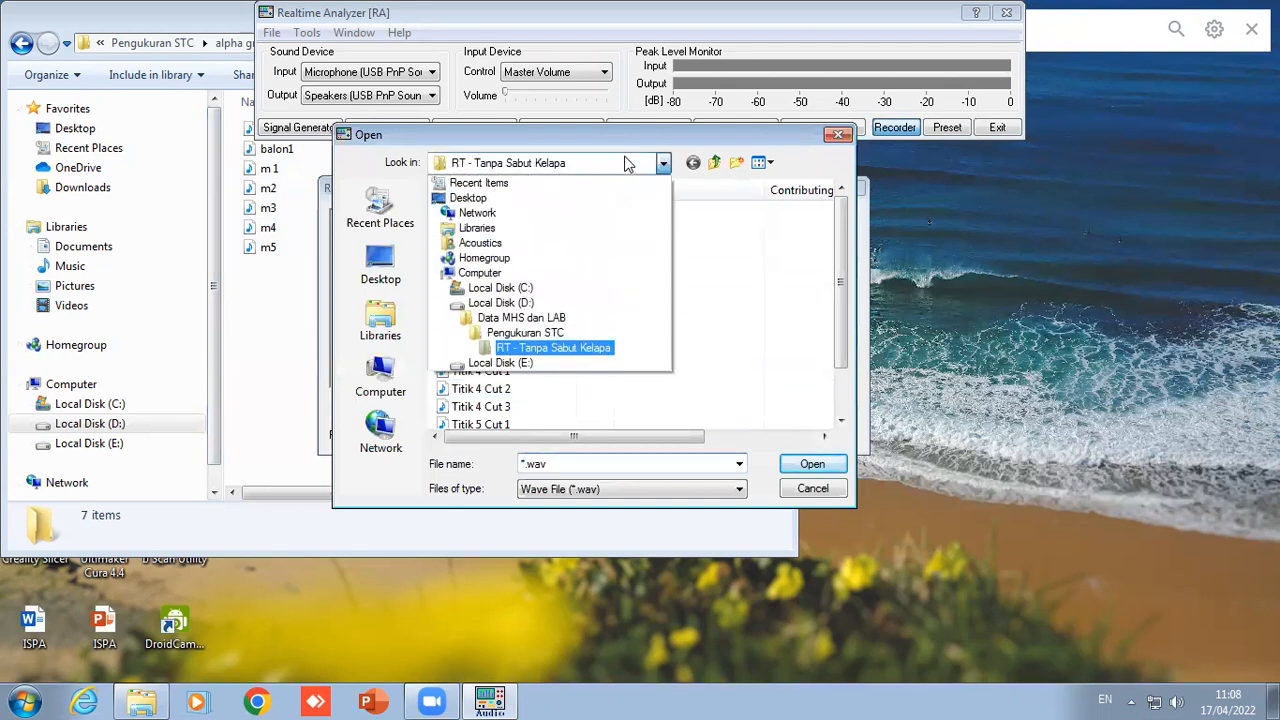
{"action": "left_click", "coordinate": [525, 332]}
{"action": "double_click", "coordinate": [495, 211]}
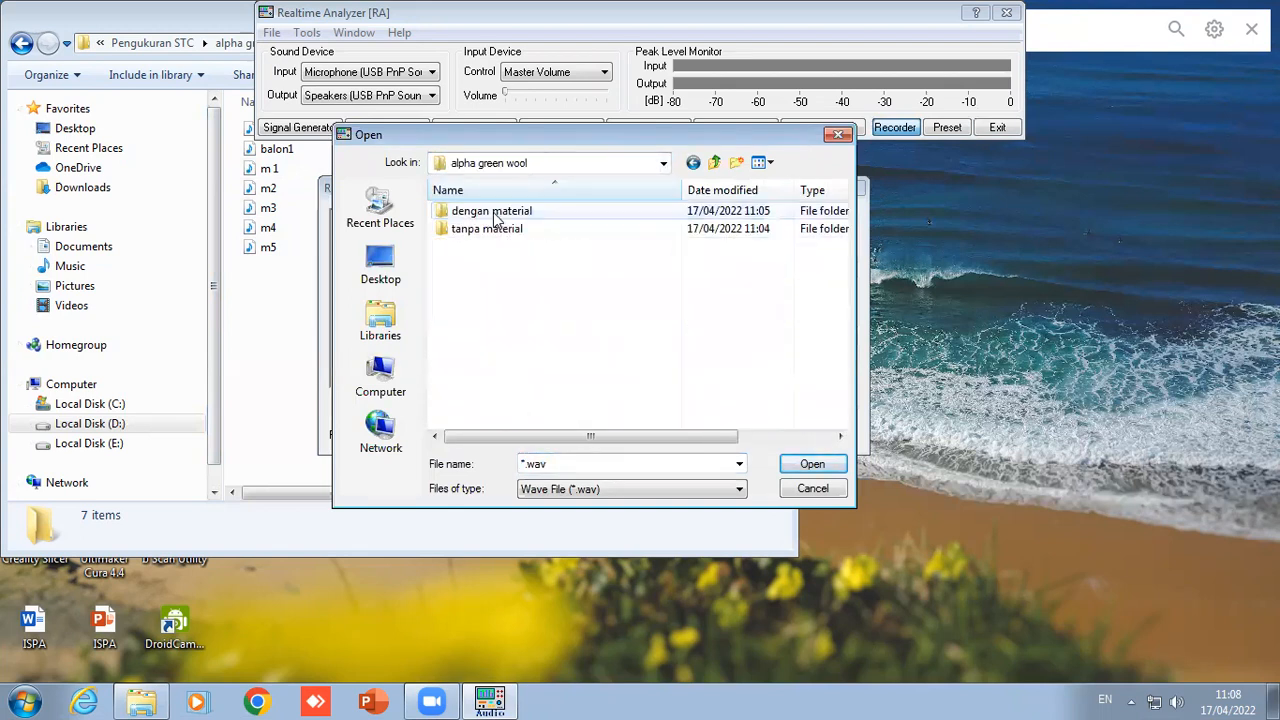
{"action": "left_click", "coordinate": [478, 249]}
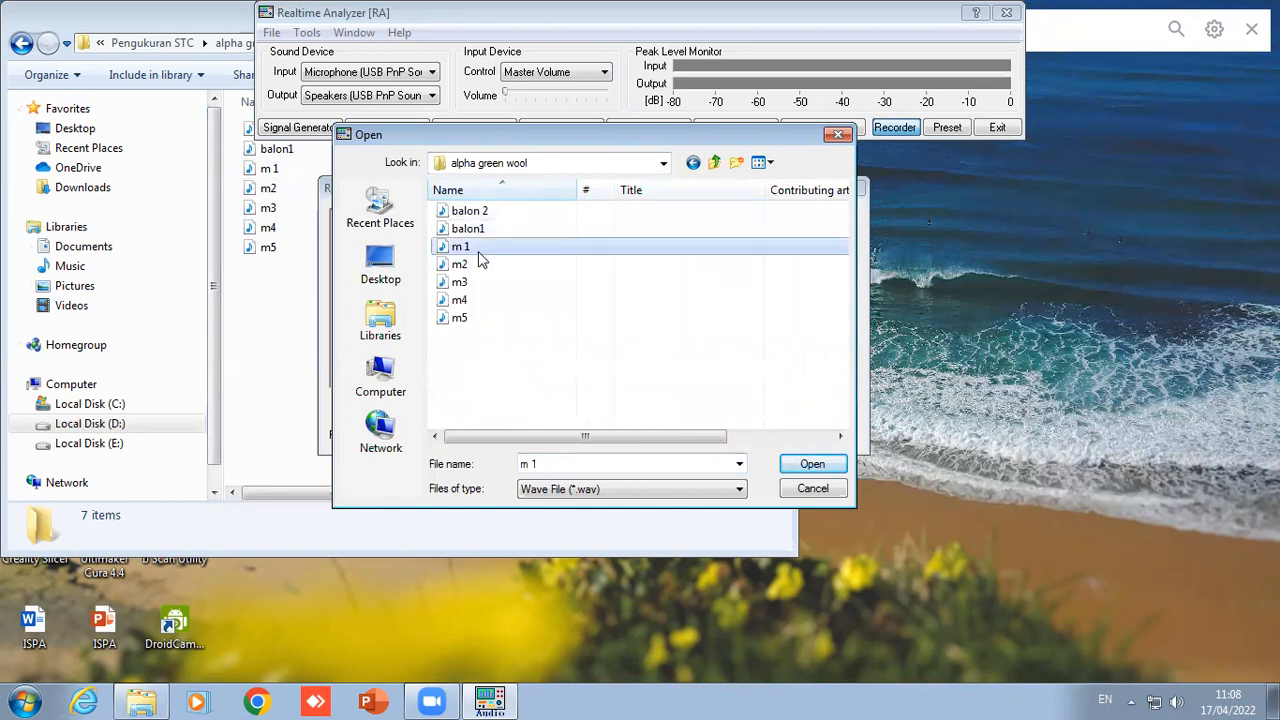
{"action": "left_click", "coordinate": [808, 466]}
{"action": "left_click", "coordinate": [806, 465]}
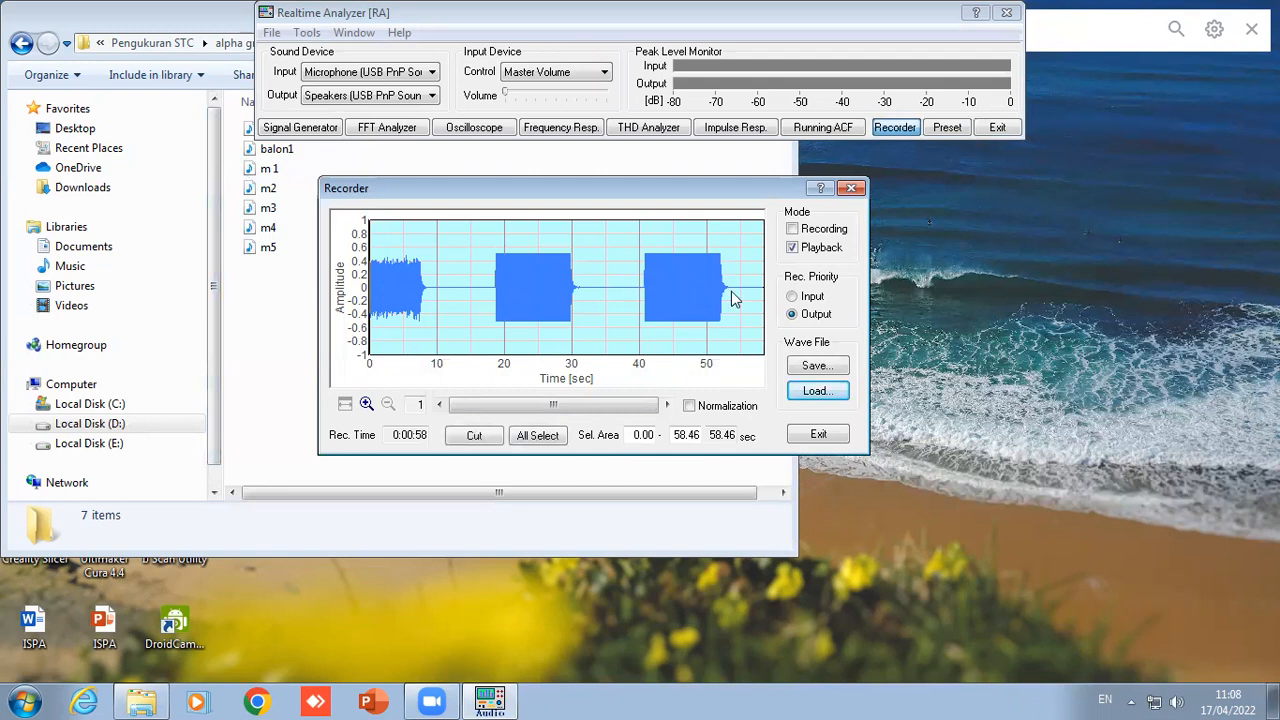
- Trim the recording to the first noise burst's decay, about 0.92 s long, and save it as titik 1 cut 1
{"action": "left_click_drag", "start_coordinate": [762, 282], "coordinate": [415, 292]}
{"action": "left_click", "coordinate": [476, 437]}
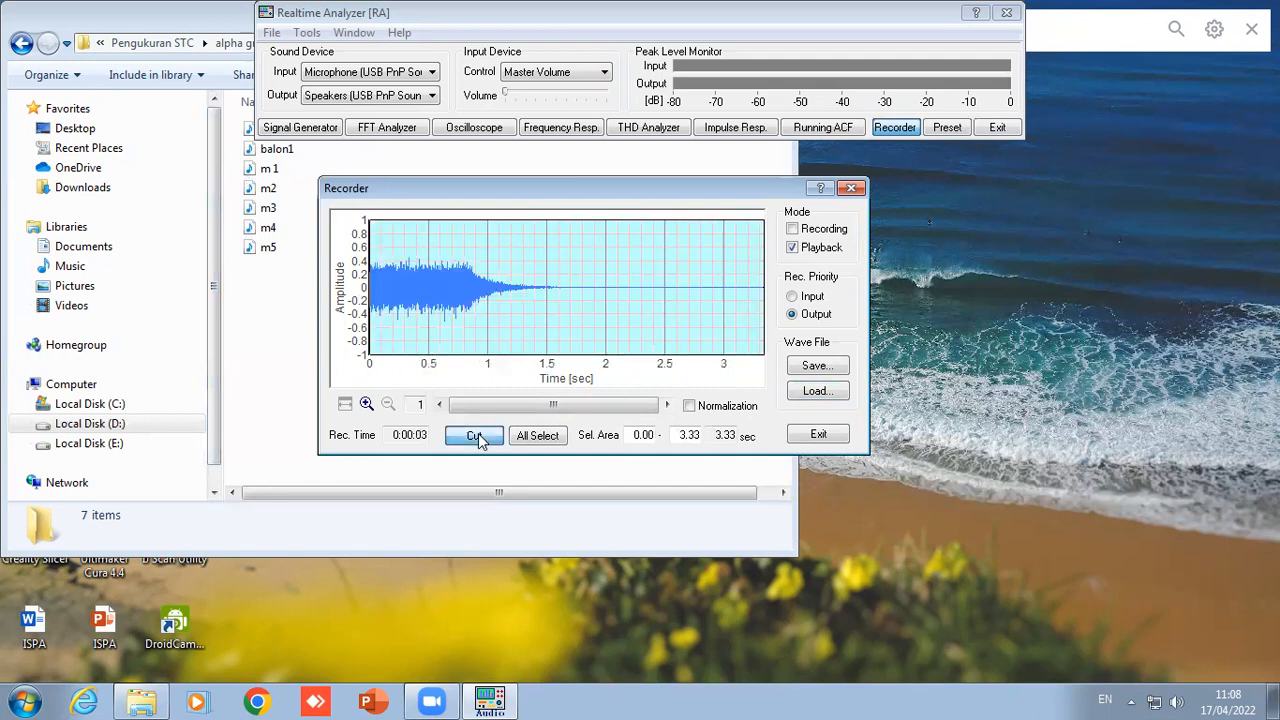
{"action": "left_click_drag", "start_coordinate": [764, 279], "coordinate": [574, 305]}
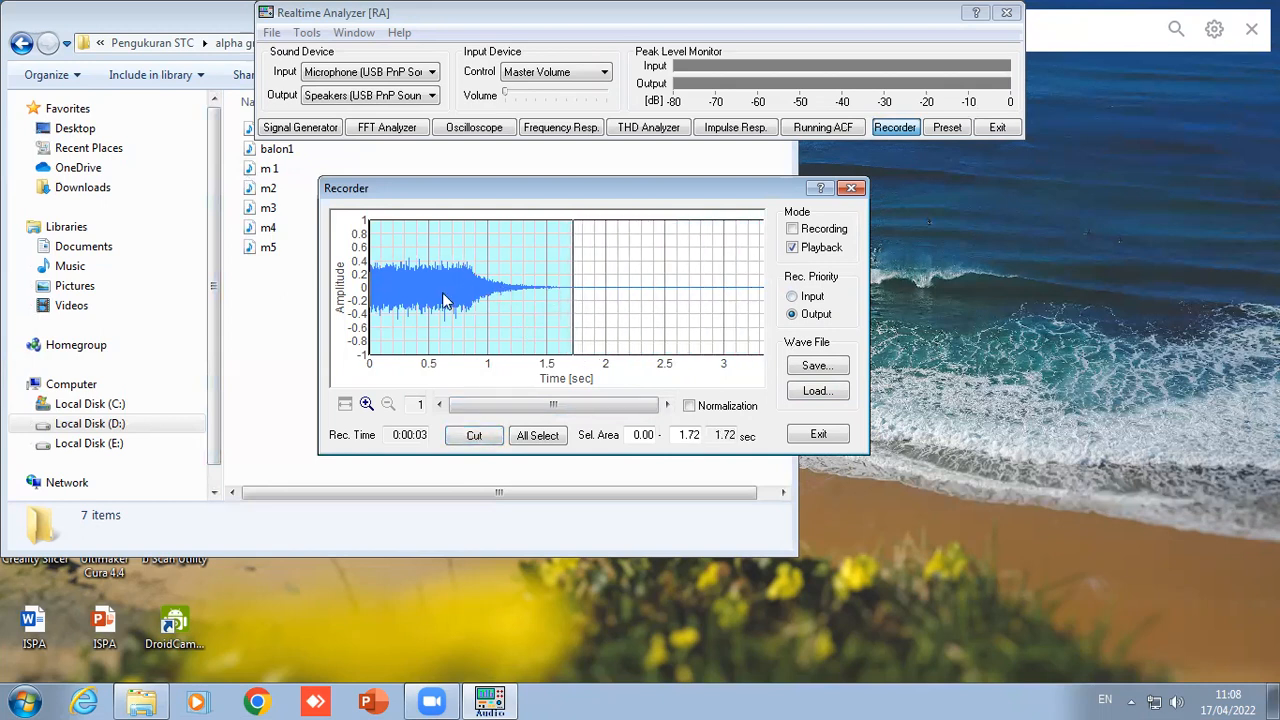
{"action": "left_click", "coordinate": [472, 436]}
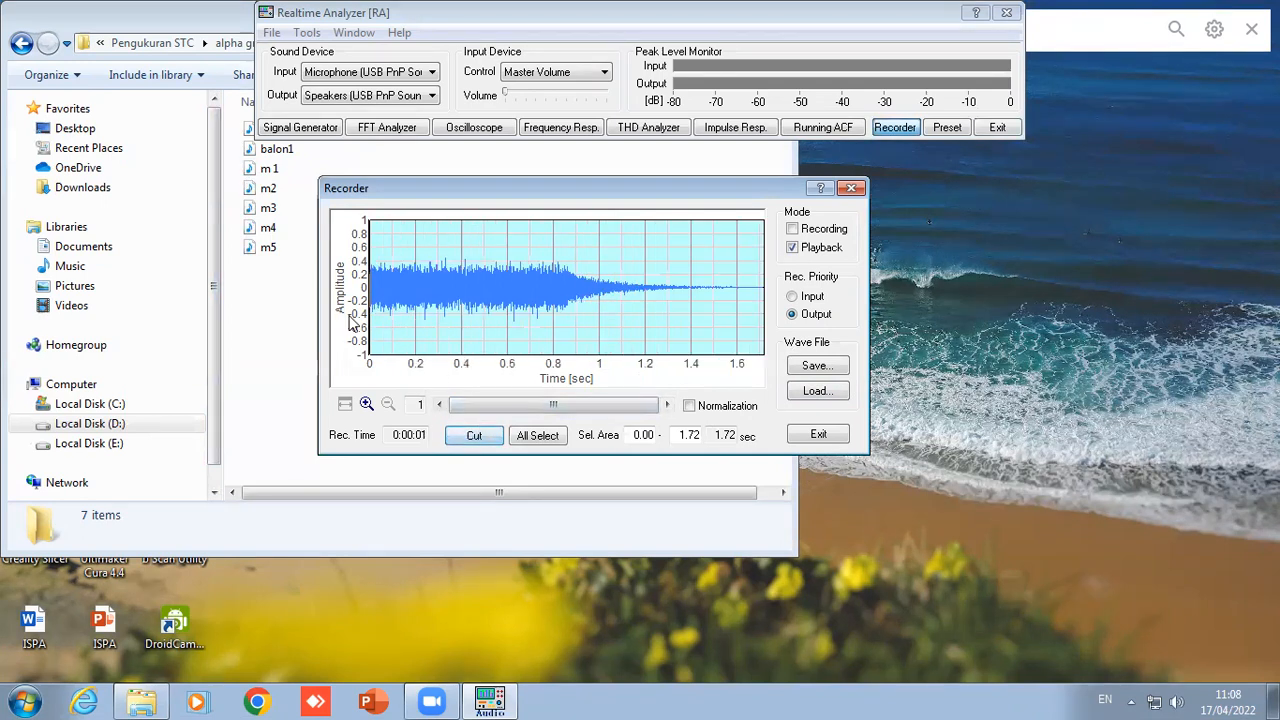
{"action": "left_click_drag", "start_coordinate": [370, 316], "coordinate": [553, 316]}
{"action": "left_click", "coordinate": [476, 436]}
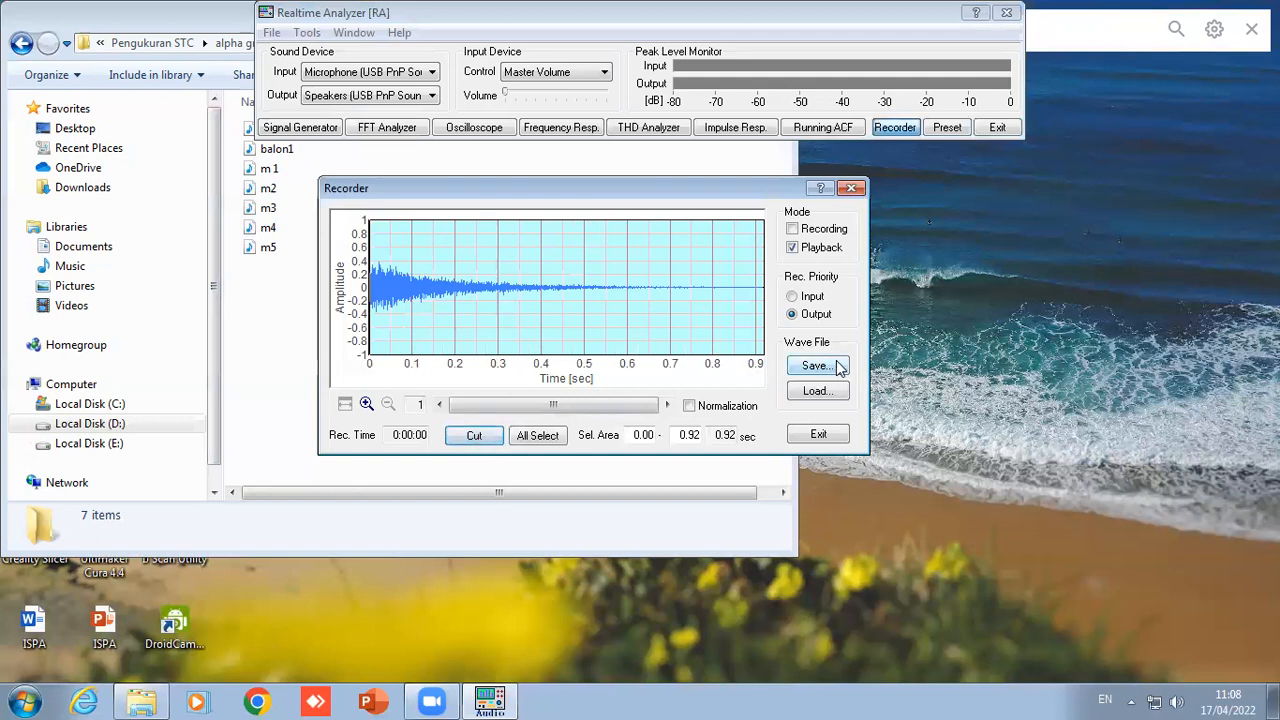
{"action": "left_click", "coordinate": [814, 366]}
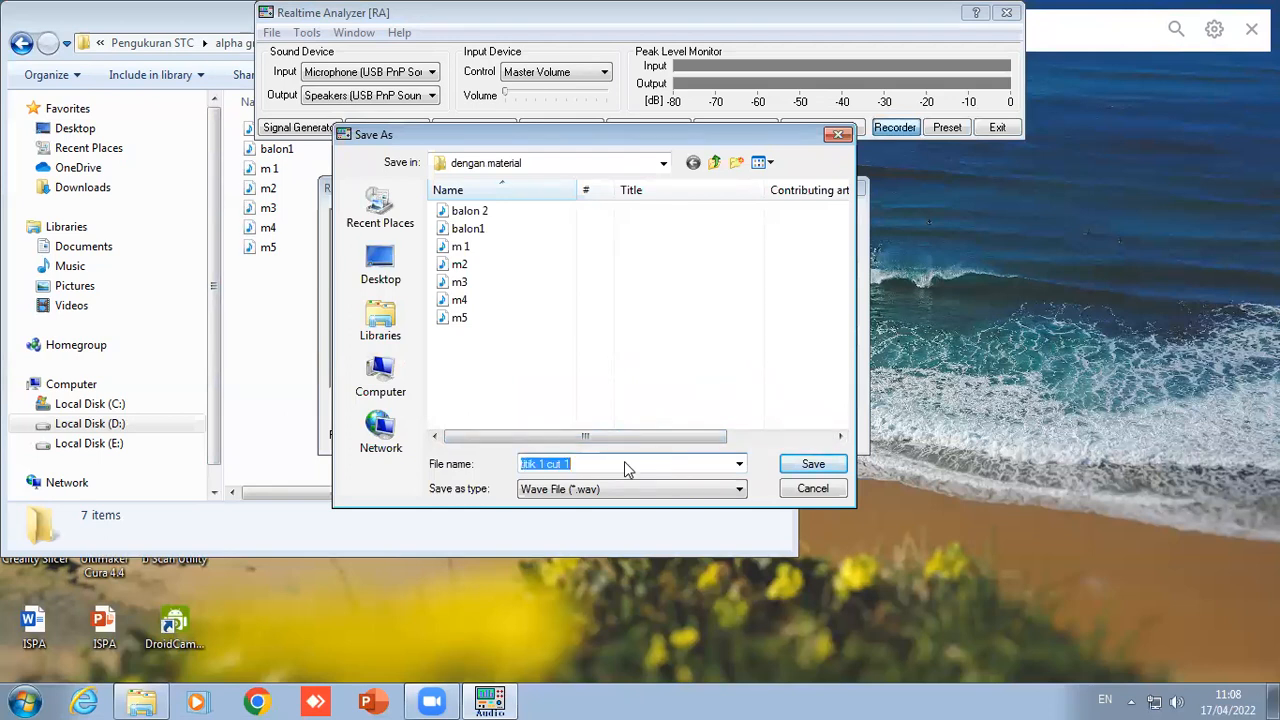
{"action": "key", "text": "Return"}
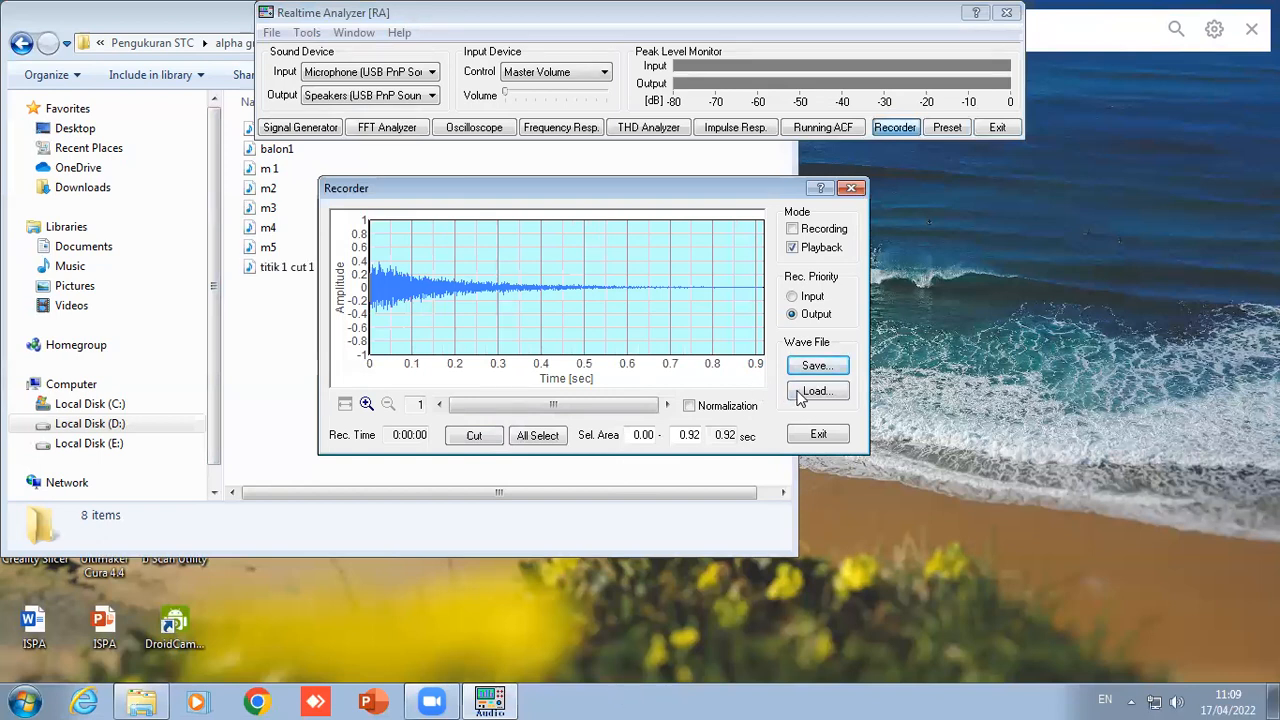
- Reload m 1 and crop it to the end of the second noise burst with its decay, about 4.30 s starting near 28.2 s
{"action": "left_click", "coordinate": [810, 391]}
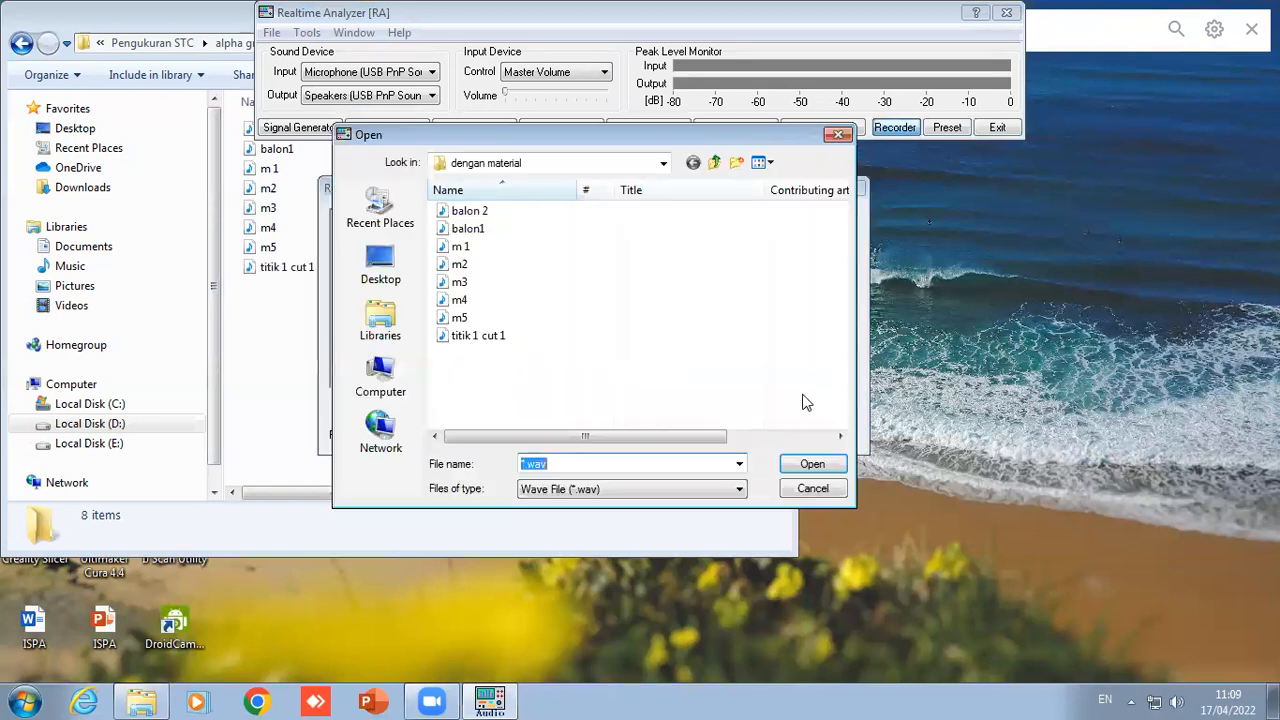
{"action": "left_click", "coordinate": [462, 247]}
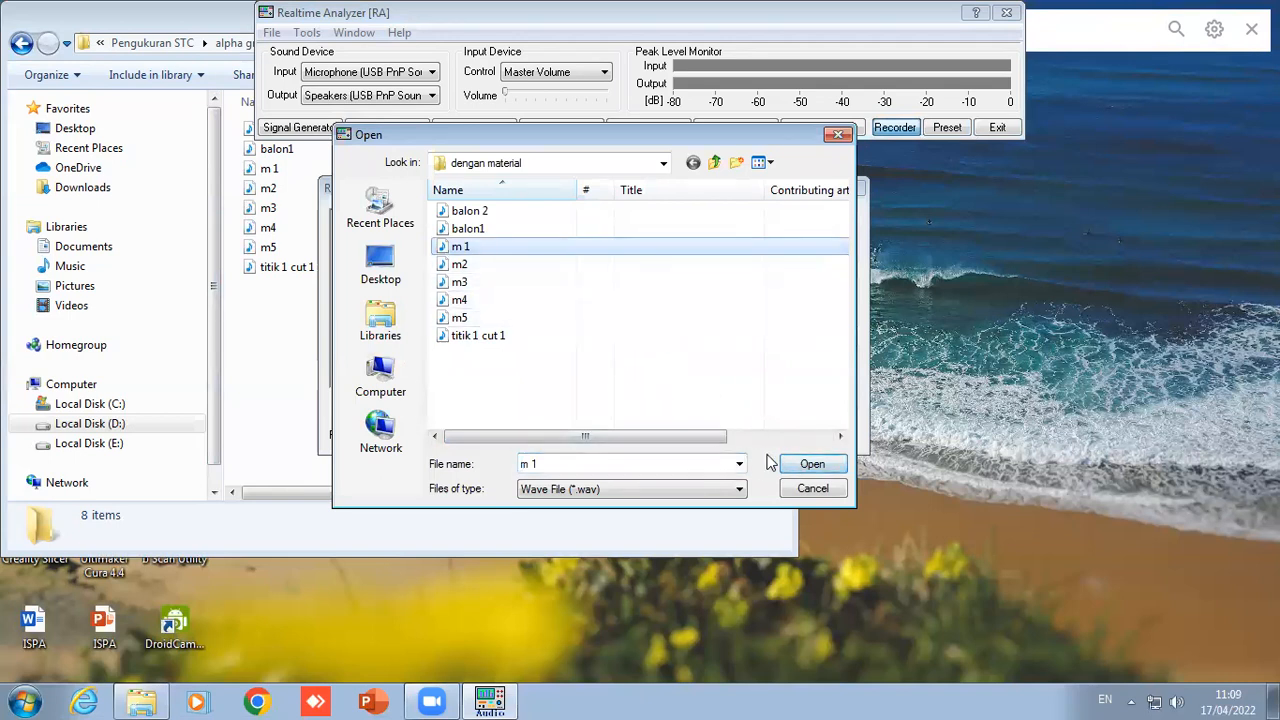
{"action": "left_click", "coordinate": [800, 464]}
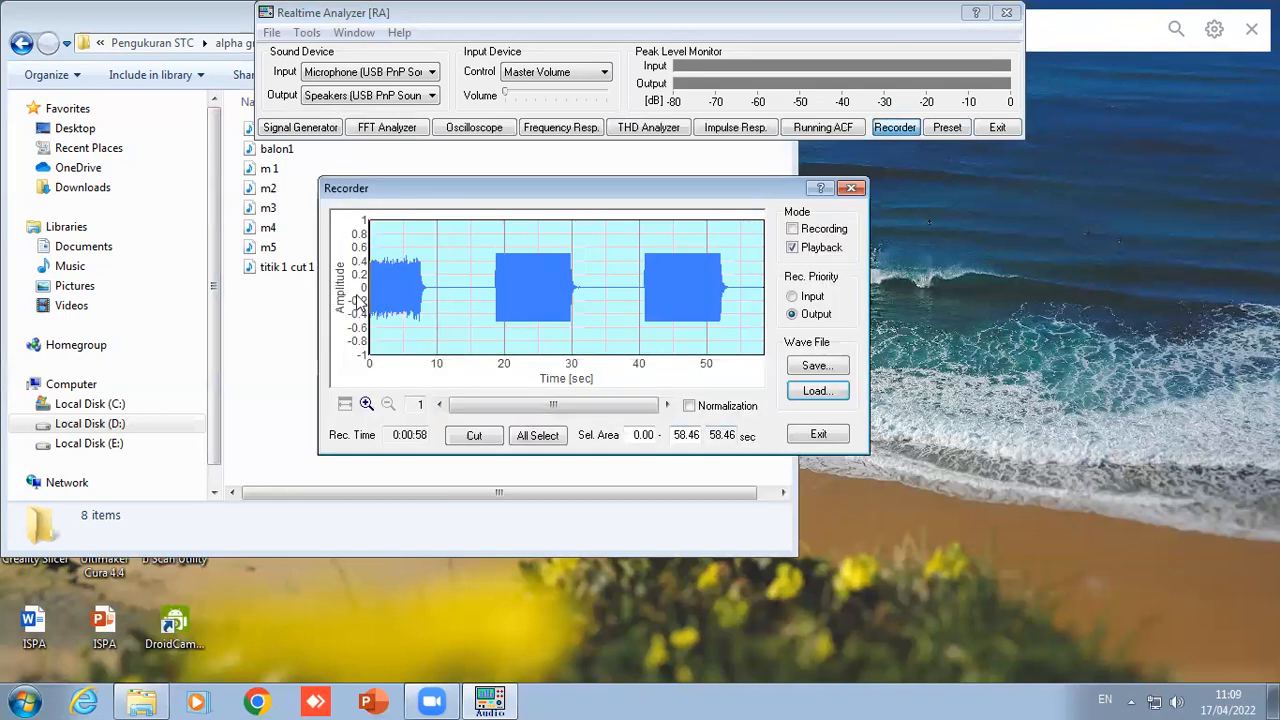
{"action": "left_click_drag", "start_coordinate": [369, 294], "coordinate": [561, 295]}
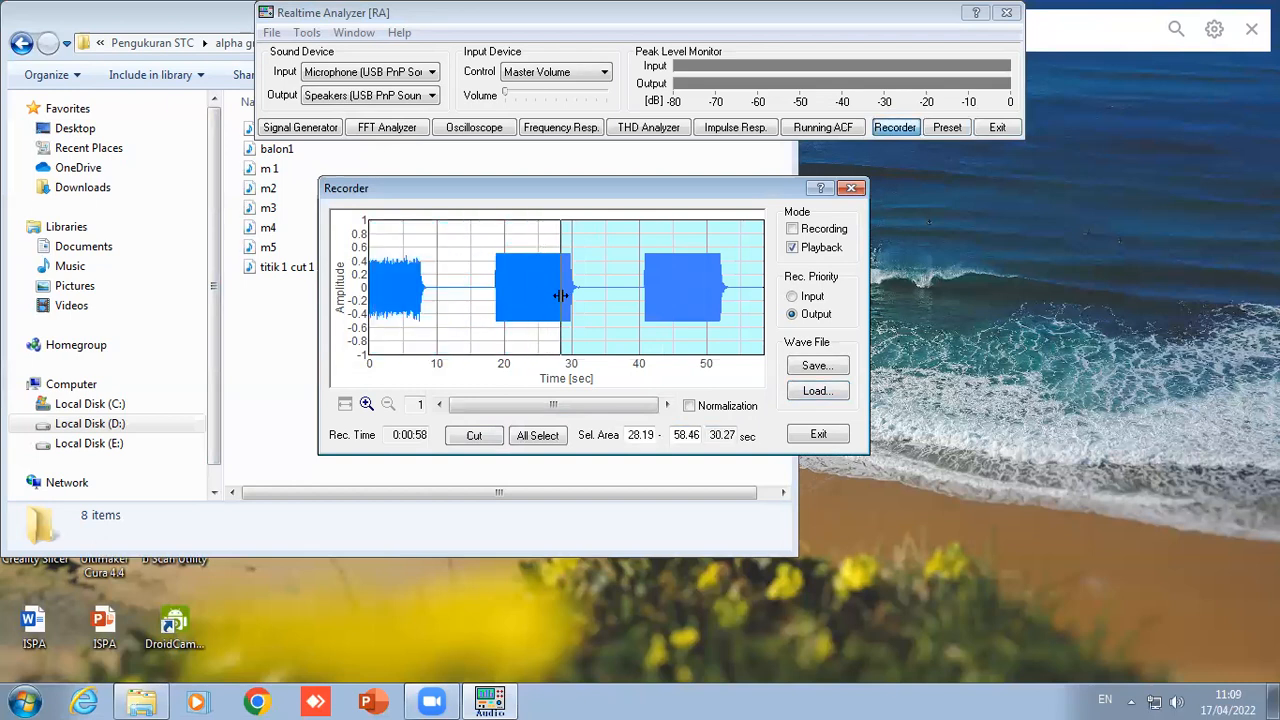
{"action": "left_click_drag", "start_coordinate": [765, 288], "coordinate": [590, 288]}
{"action": "left_click", "coordinate": [497, 438]}
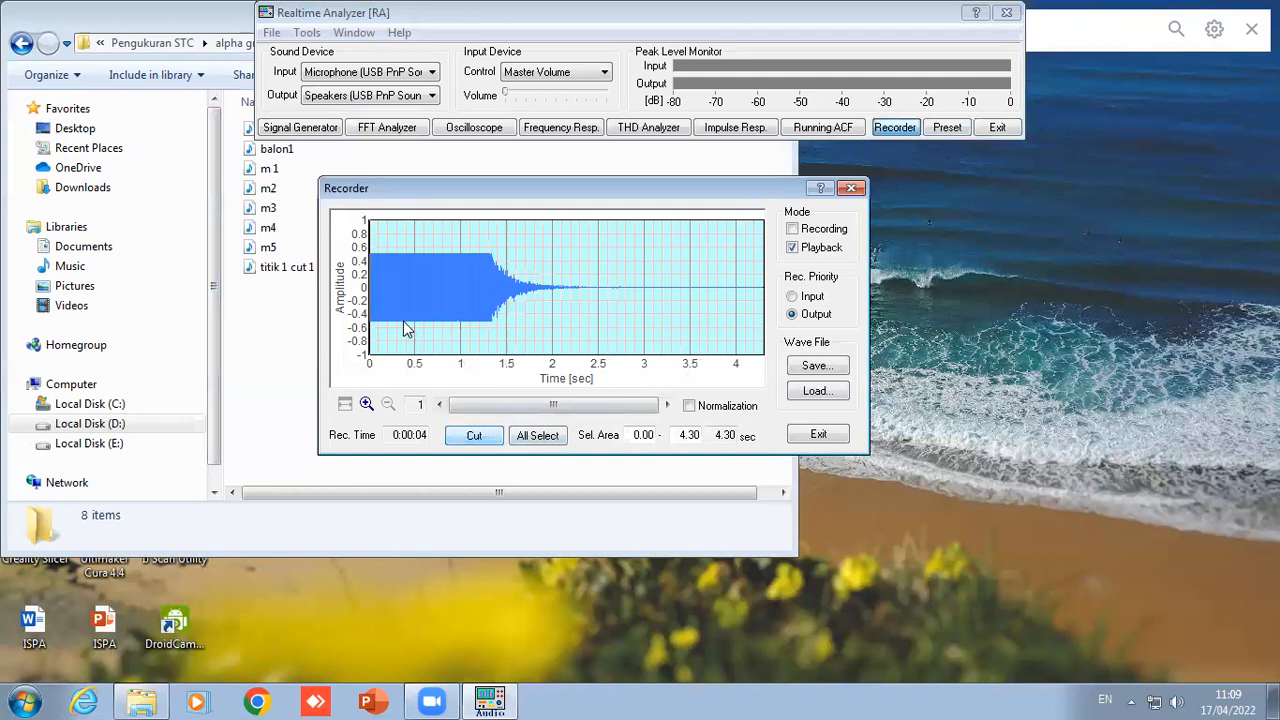
- Trim off the steady noise before the decay and the silence after it, keeping about 1.10 s
{"action": "left_click_drag", "start_coordinate": [372, 300], "coordinate": [487, 308]}
{"action": "left_click", "coordinate": [474, 435]}
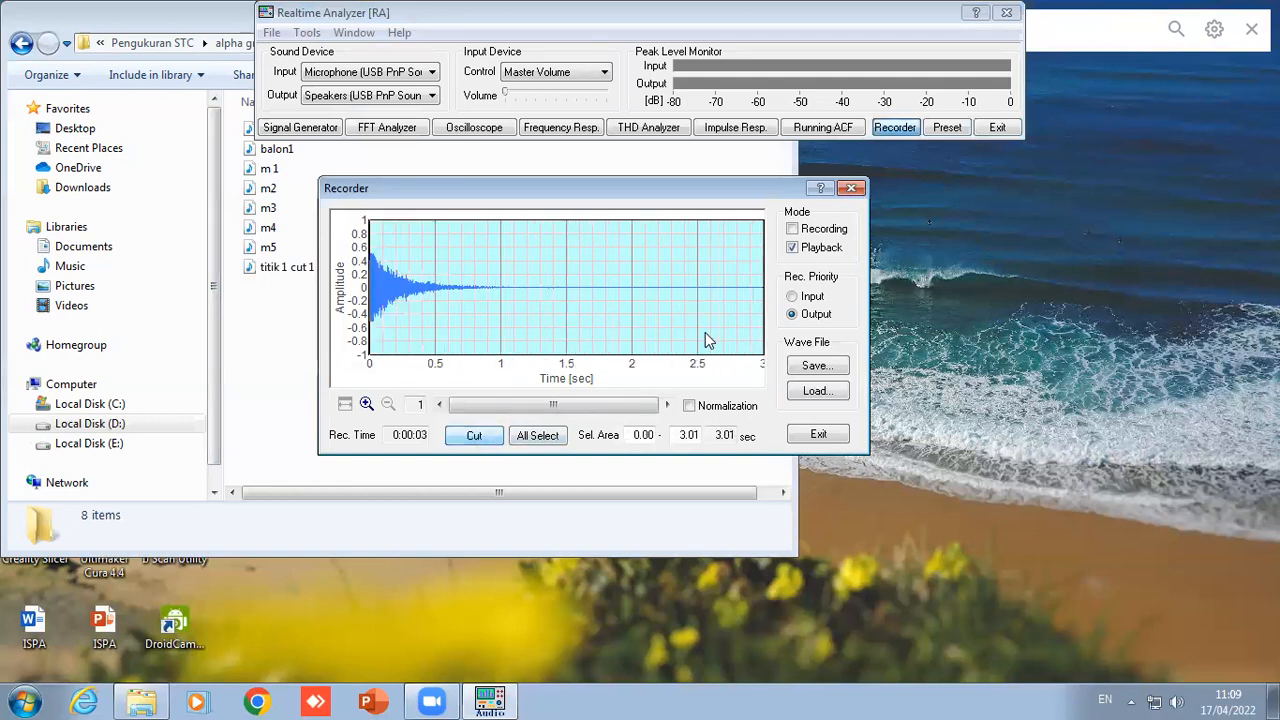
{"action": "left_click_drag", "start_coordinate": [764, 283], "coordinate": [566, 306]}
{"action": "left_click", "coordinate": [466, 433]}
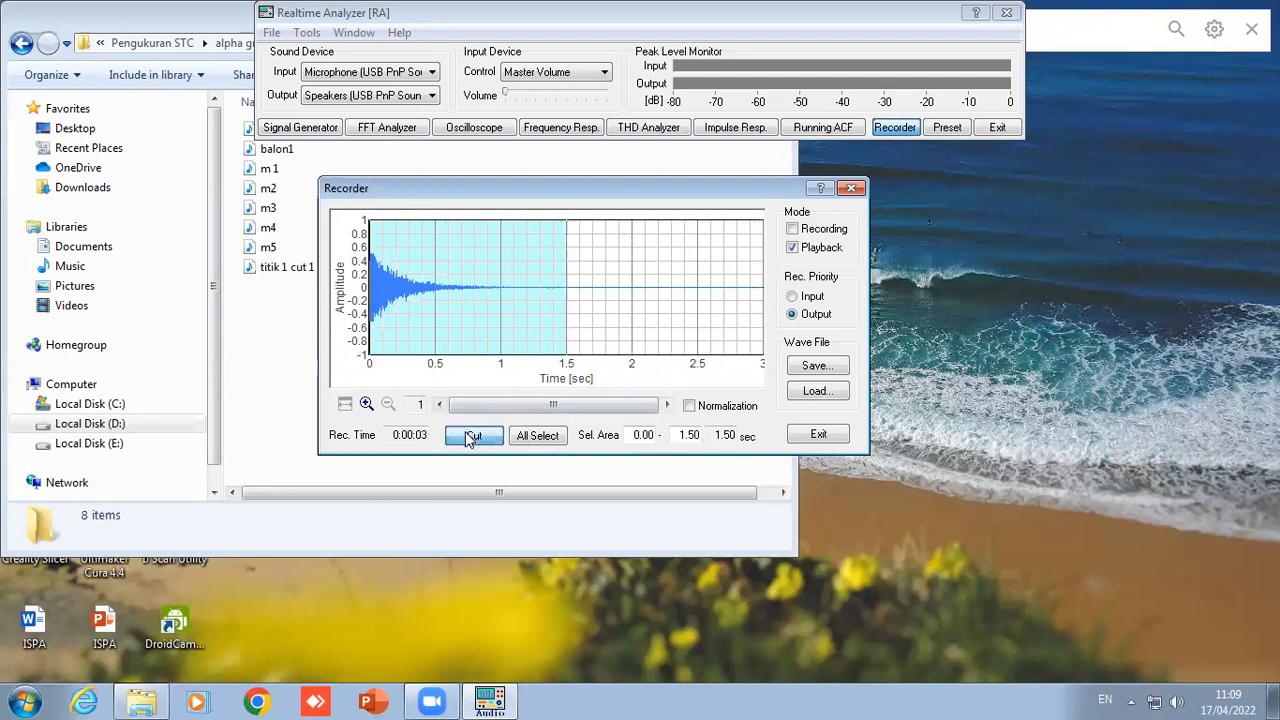
{"action": "left_click_drag", "start_coordinate": [765, 285], "coordinate": [657, 314]}
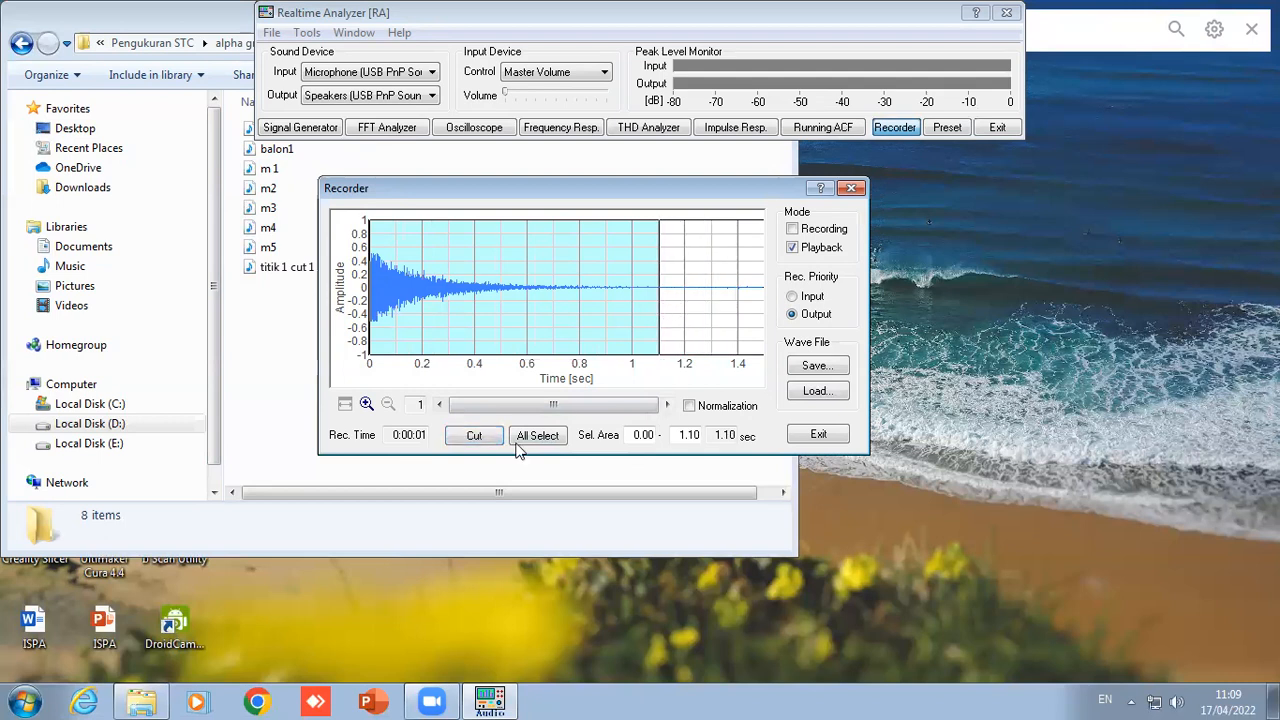
{"action": "left_click", "coordinate": [478, 435]}
- Save the trimmed second decay as titik 1 cut 2 in the dengan material folder
{"action": "left_click", "coordinate": [817, 366]}
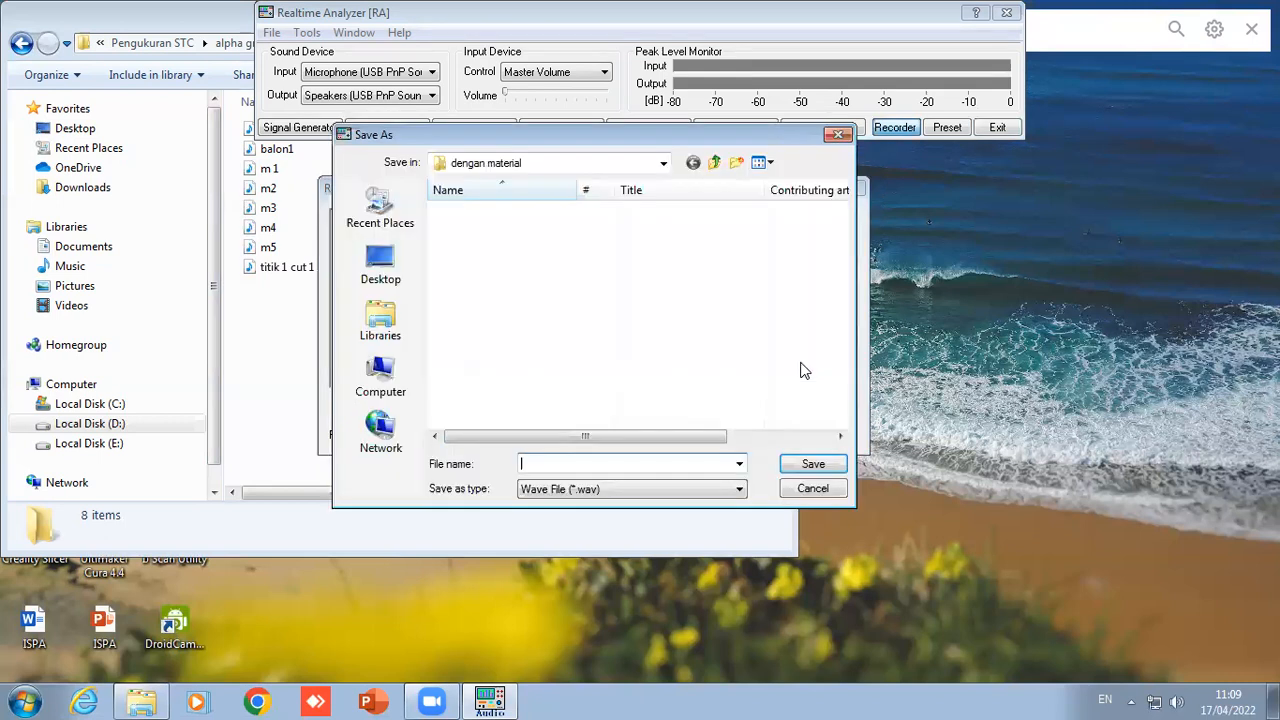
{"action": "type", "text": "titik"}
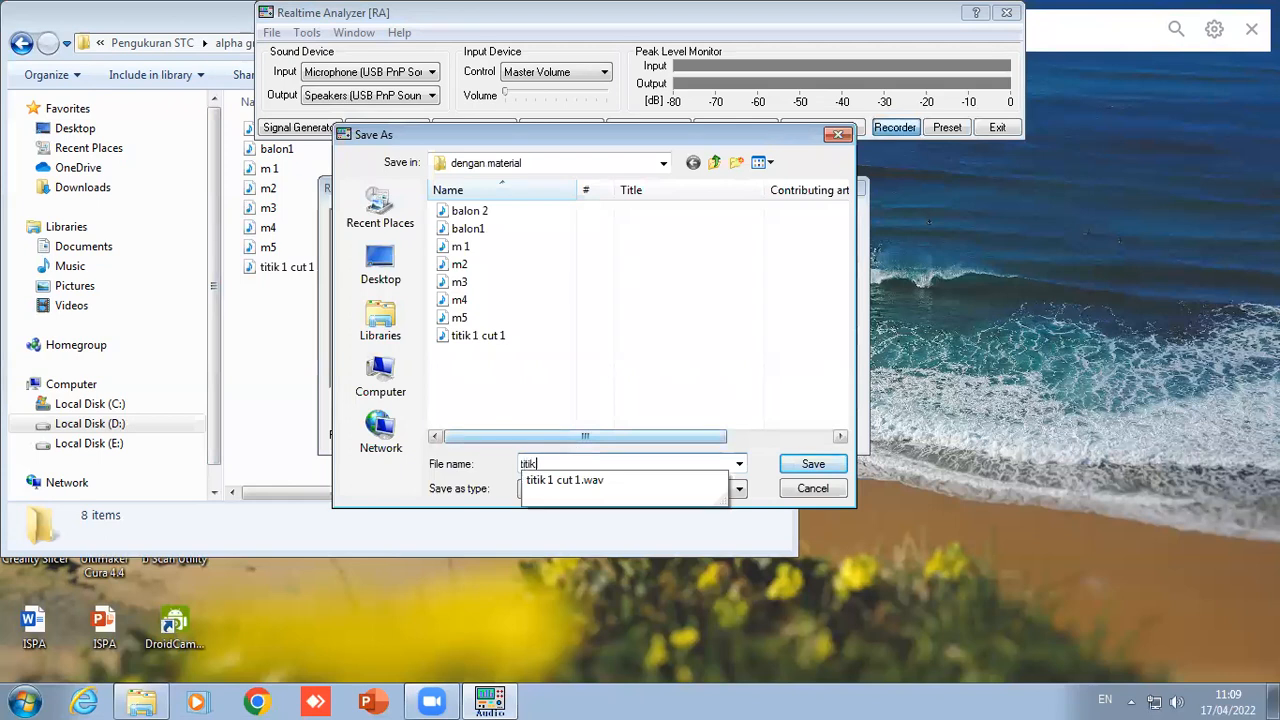
{"action": "type", "text": " 1 cut 2"}
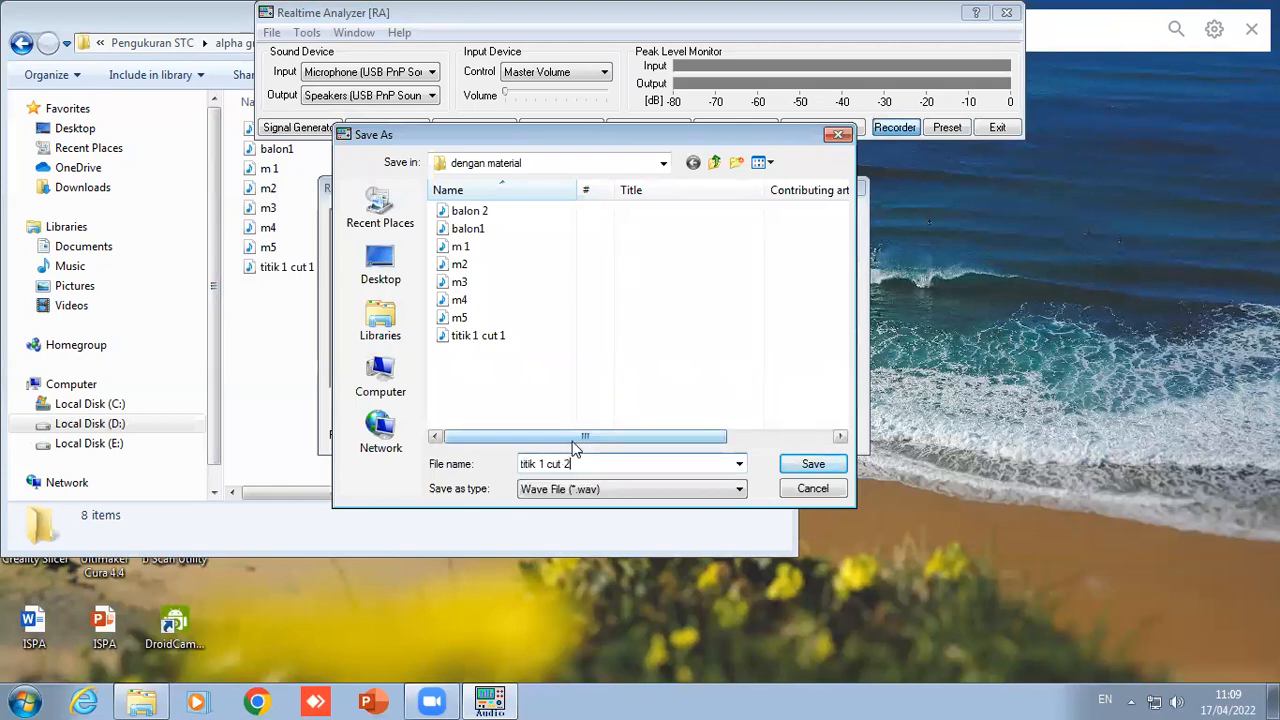
{"action": "key", "text": "Return"}
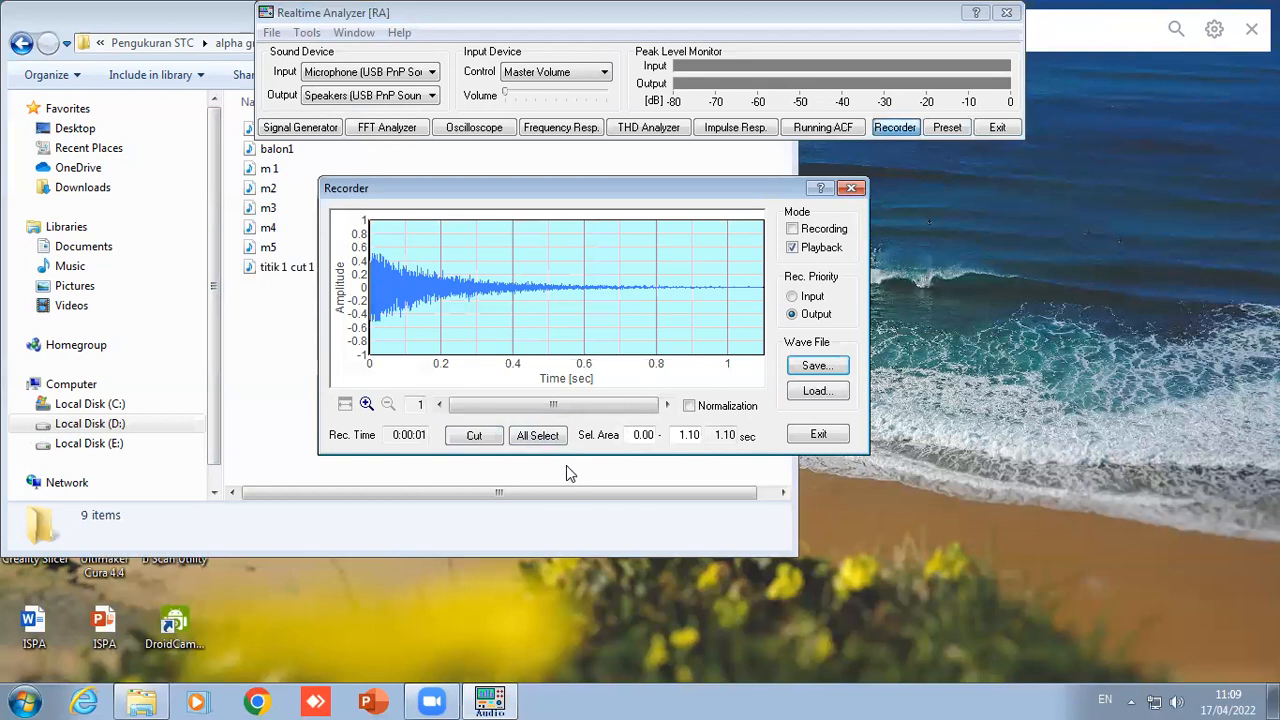
- Reload m 1 and crop it to the end of the third noise burst with its decay, from about 51.4 to 54.3 s
{"action": "left_click", "coordinate": [810, 392]}
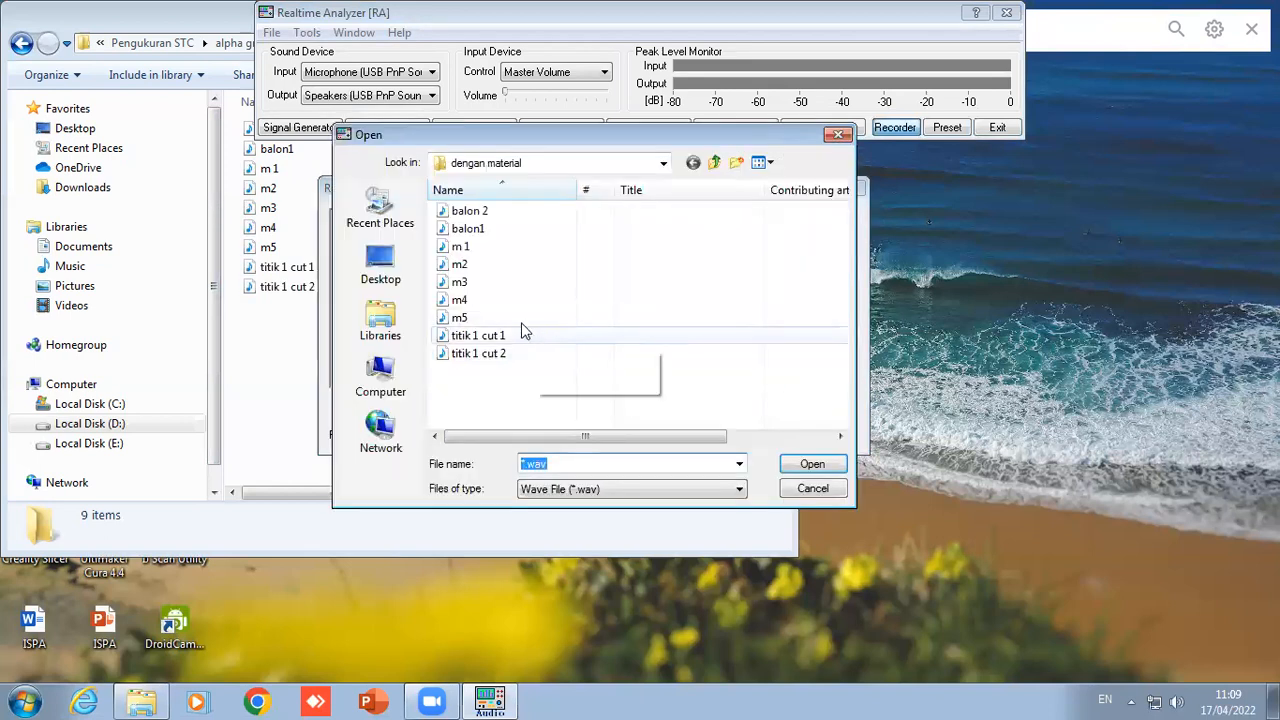
{"action": "left_click", "coordinate": [489, 248]}
{"action": "left_click", "coordinate": [787, 467]}
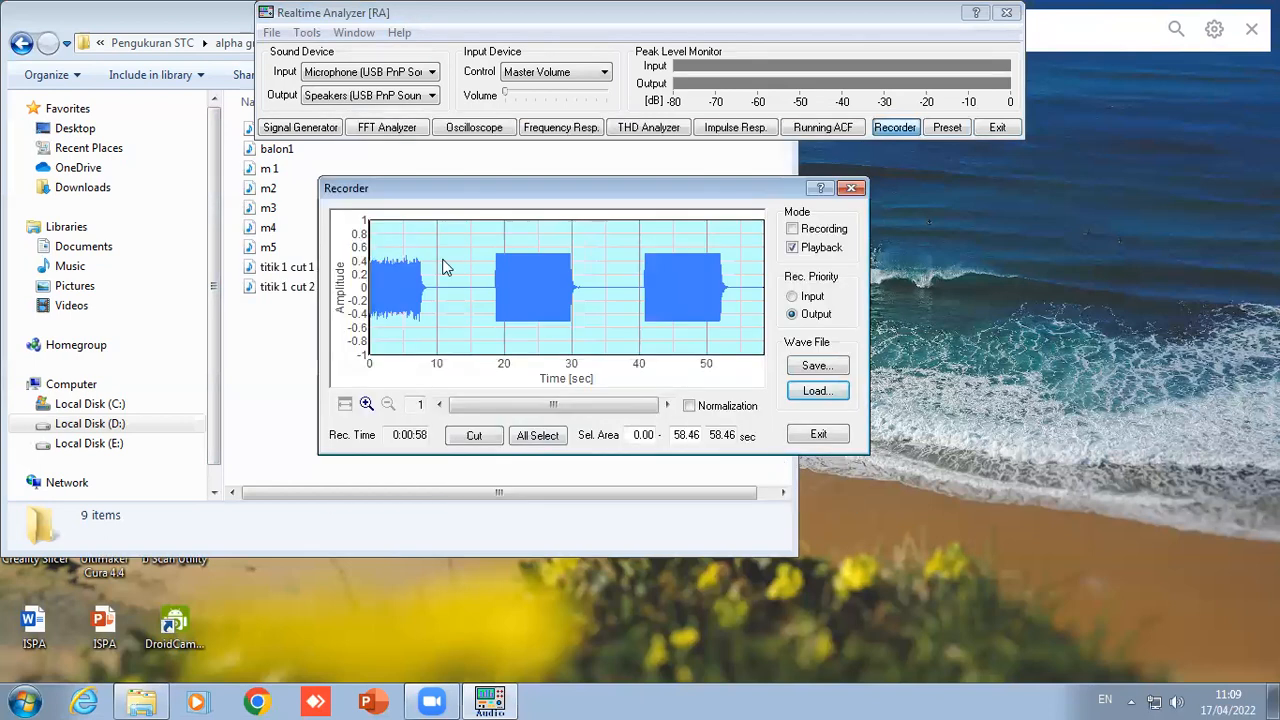
{"action": "left_click_drag", "start_coordinate": [370, 310], "coordinate": [735, 304]}
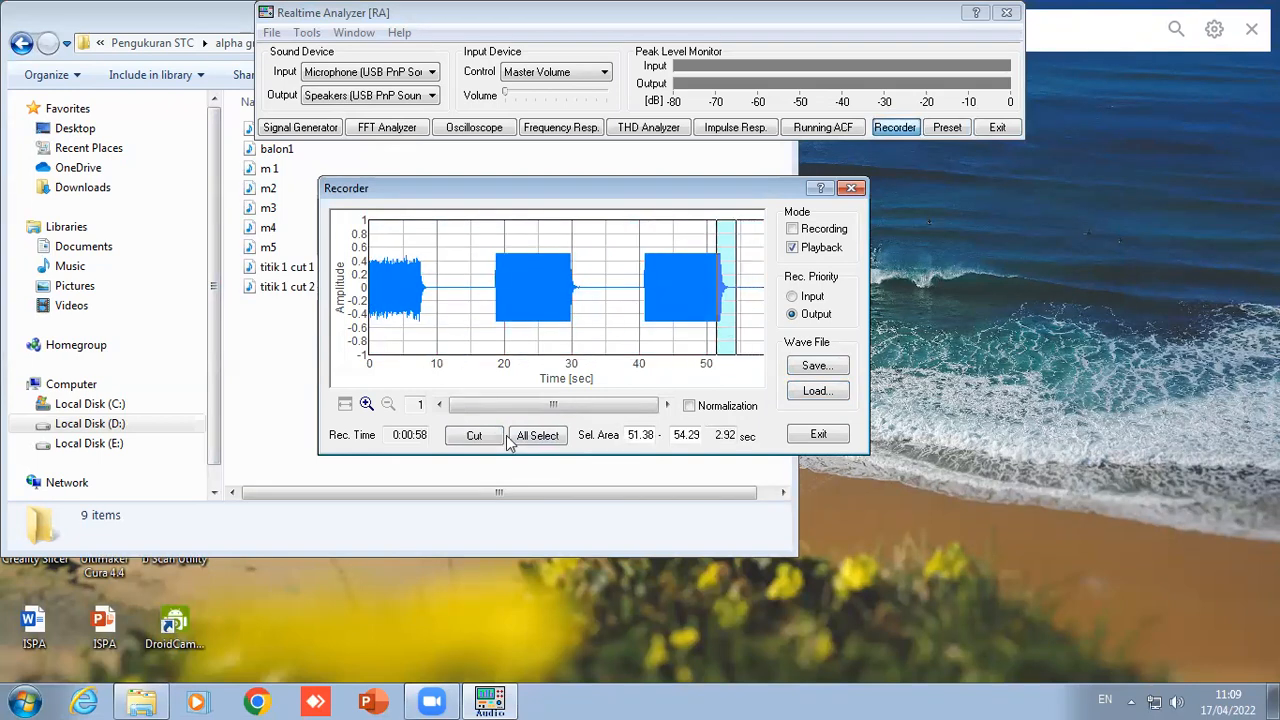
{"action": "left_click", "coordinate": [482, 436]}
- Remove the remaining steady noise and the trailing silence, keeping about 1.19 s of the third decay
{"action": "left_click_drag", "start_coordinate": [374, 314], "coordinate": [432, 312]}
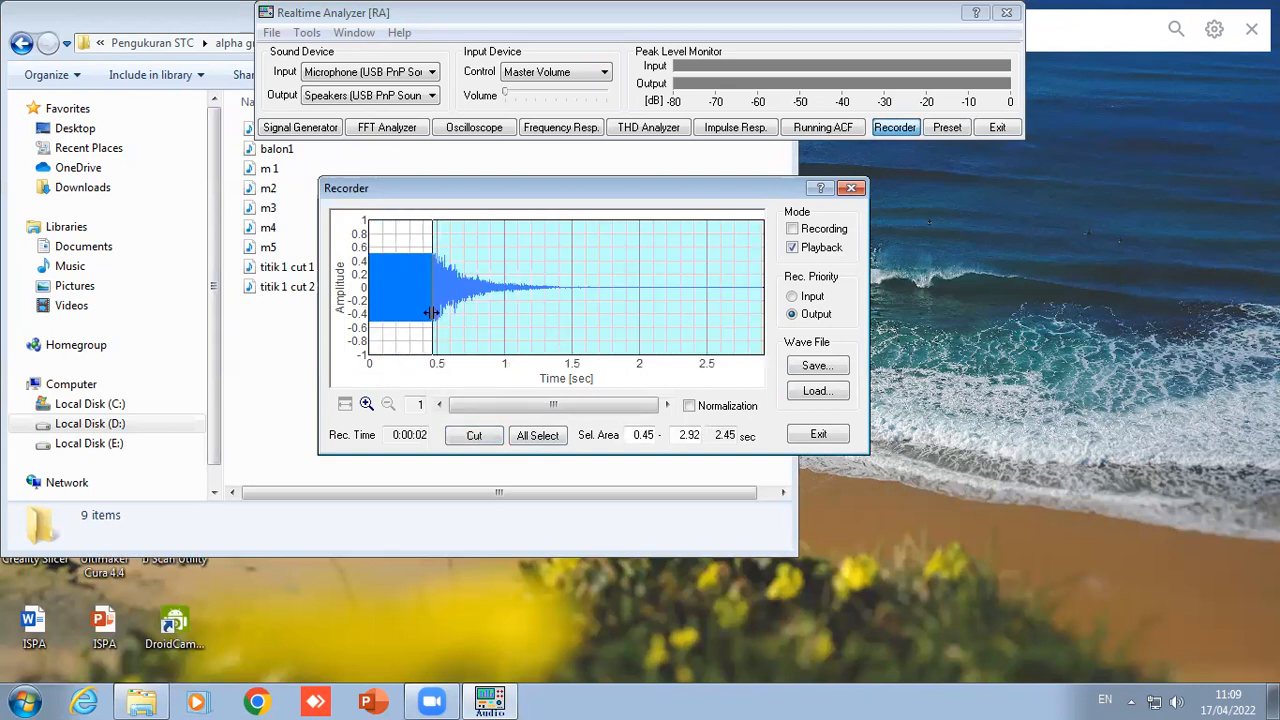
{"action": "left_click", "coordinate": [474, 435]}
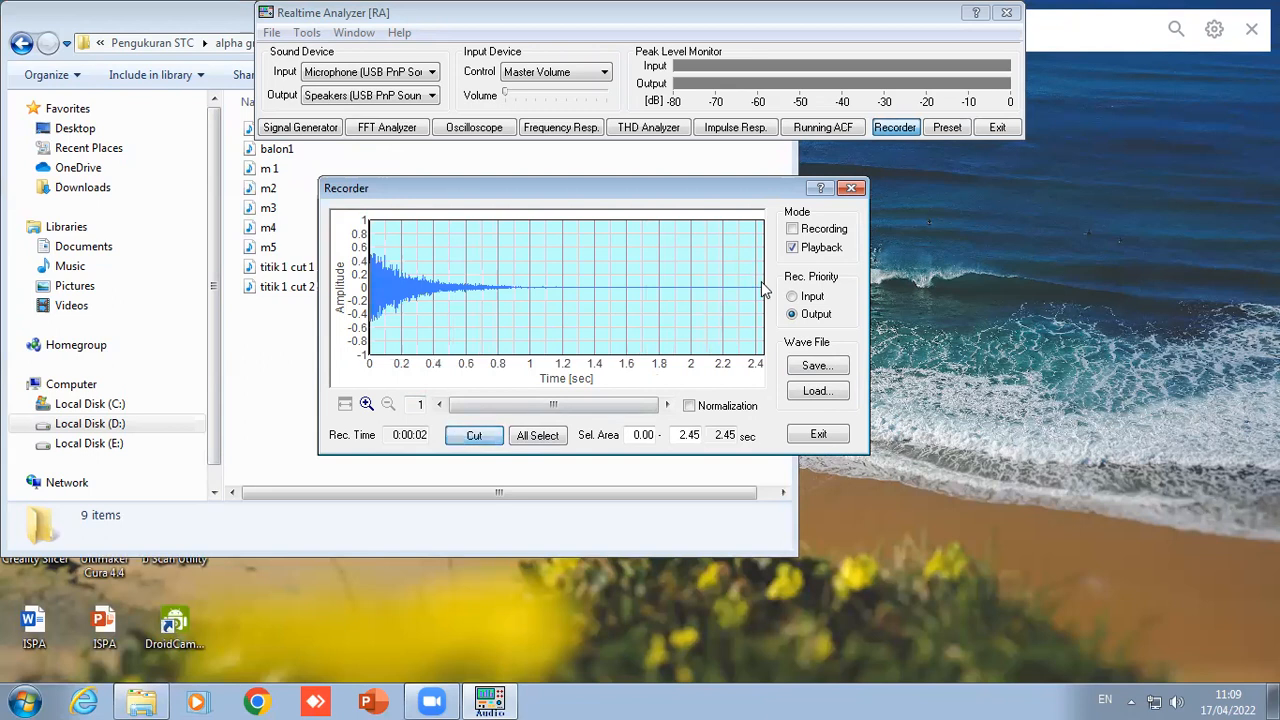
{"action": "left_click_drag", "start_coordinate": [764, 287], "coordinate": [560, 323]}
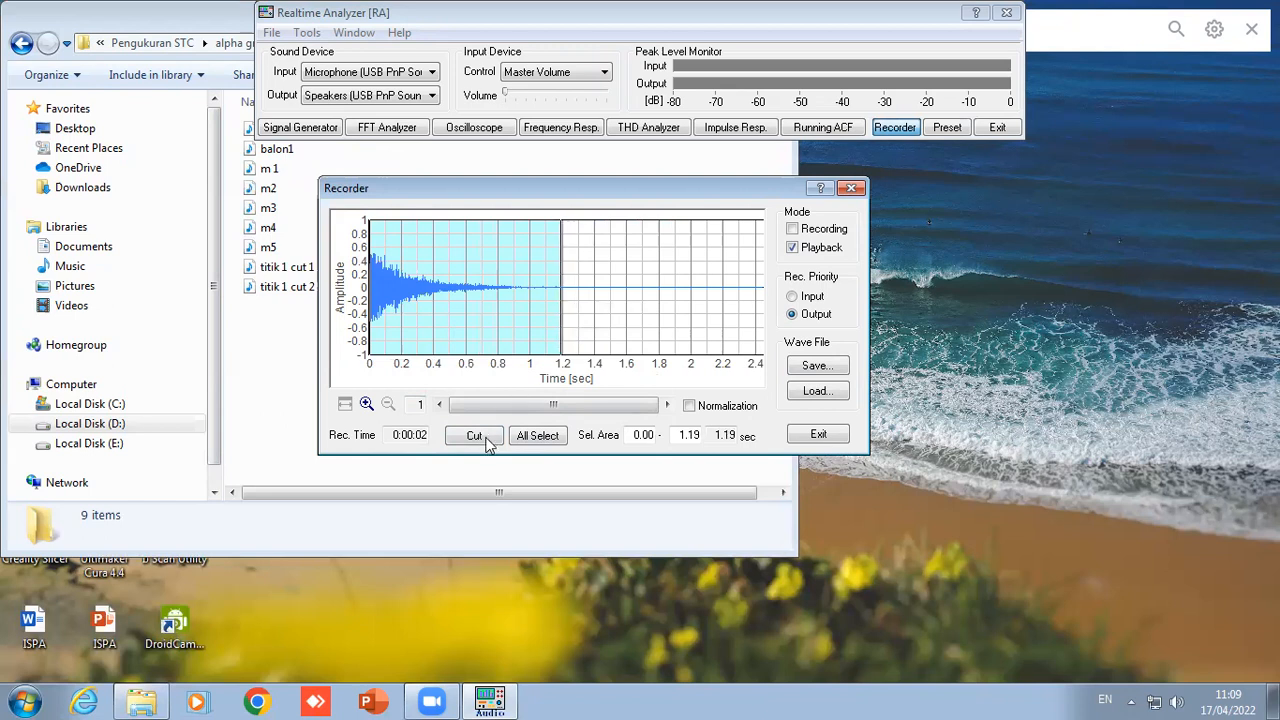
{"action": "left_click", "coordinate": [482, 438]}
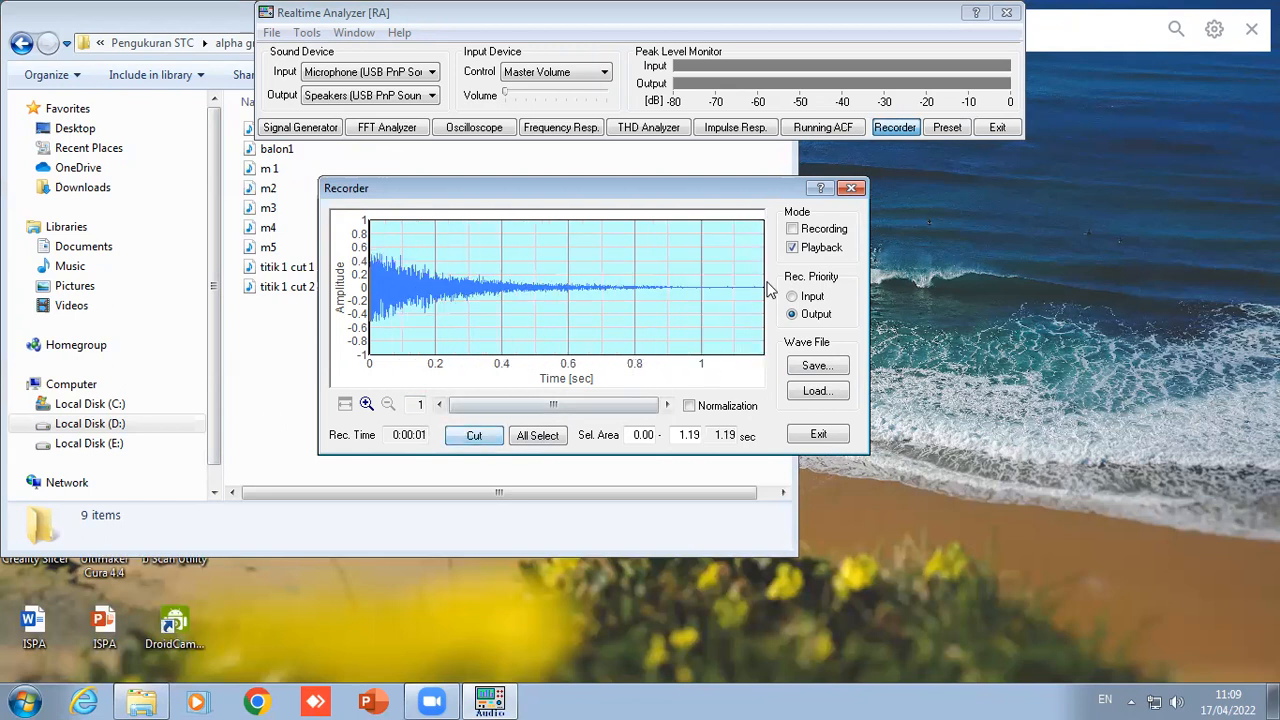
- Save the trimmed third decay as titik 1 cut 3 in the dengan material folder
{"action": "left_click", "coordinate": [793, 368]}
{"action": "left_click", "coordinate": [556, 360]}
{"action": "left_click", "coordinate": [608, 464]}
{"action": "left_click", "coordinate": [608, 464]}
{"action": "key", "text": "BackSpace"}
{"action": "type", "text": "3"}
{"action": "key", "text": "Return"}
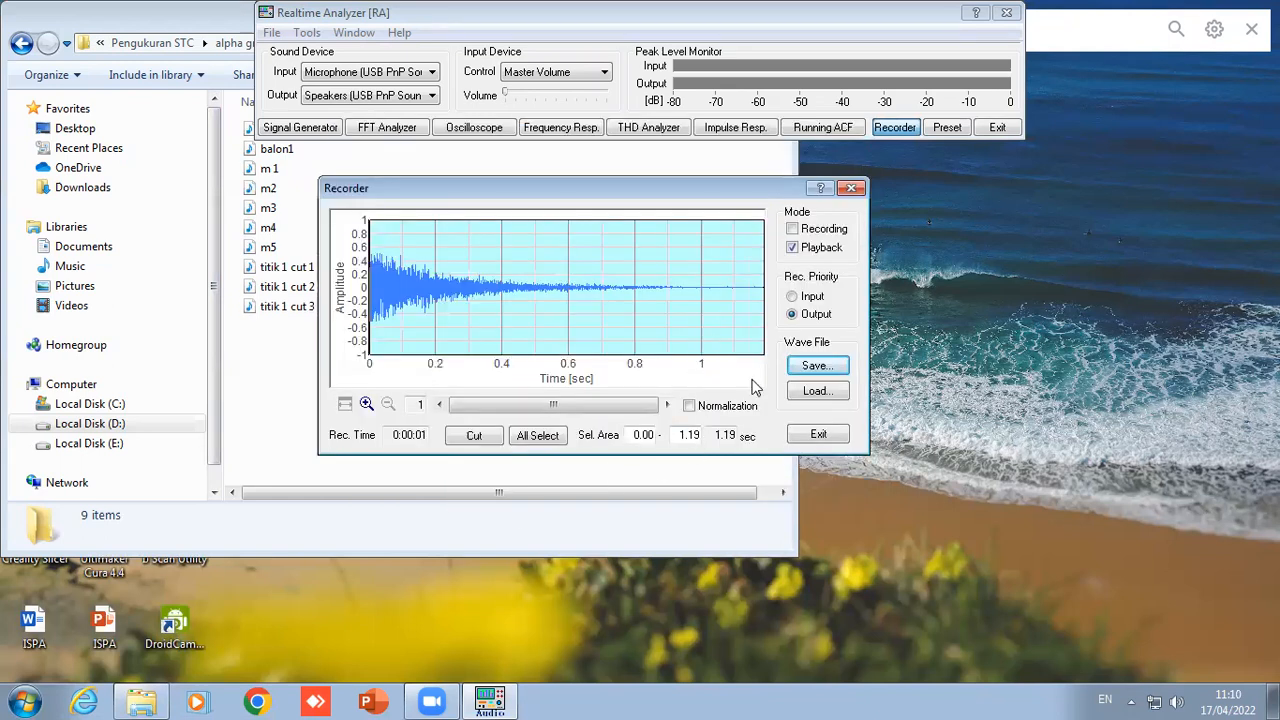
- Close the Recorder and select the titik 1 cut 1, cut 2 and cut 3 files in the dengan material folder
{"action": "left_click", "coordinate": [816, 436]}
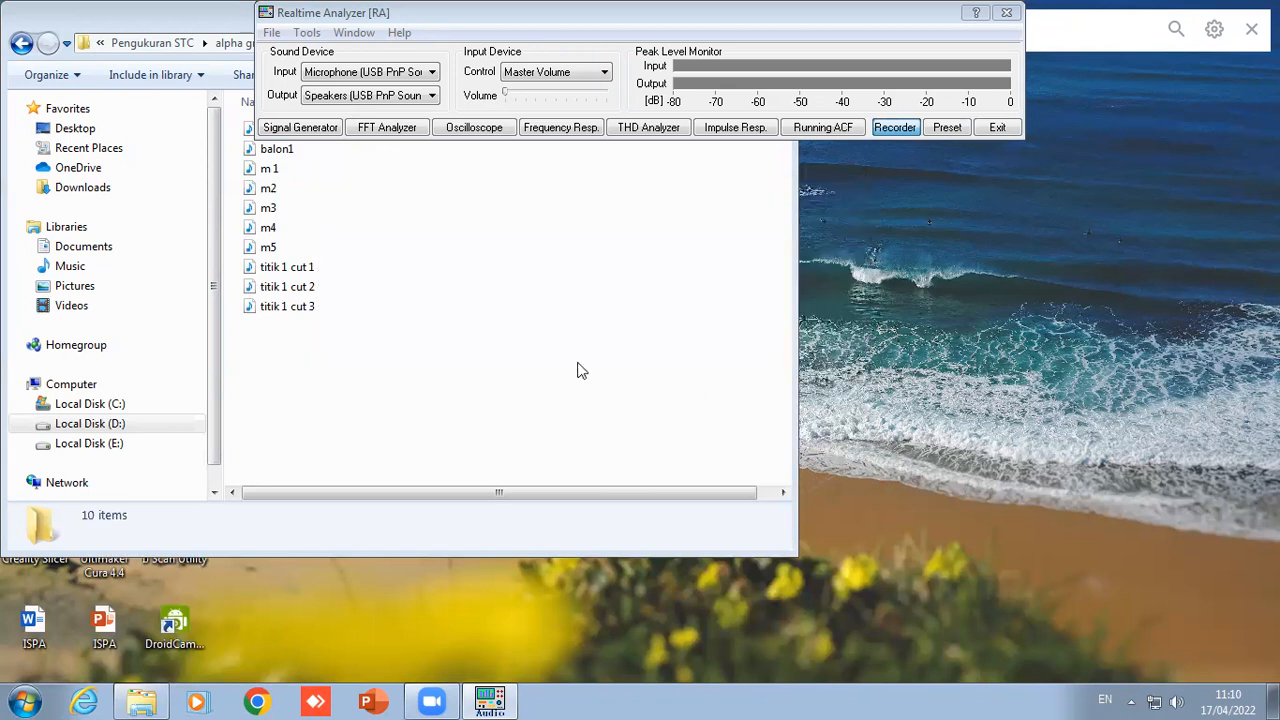
{"action": "left_click", "coordinate": [300, 267]}
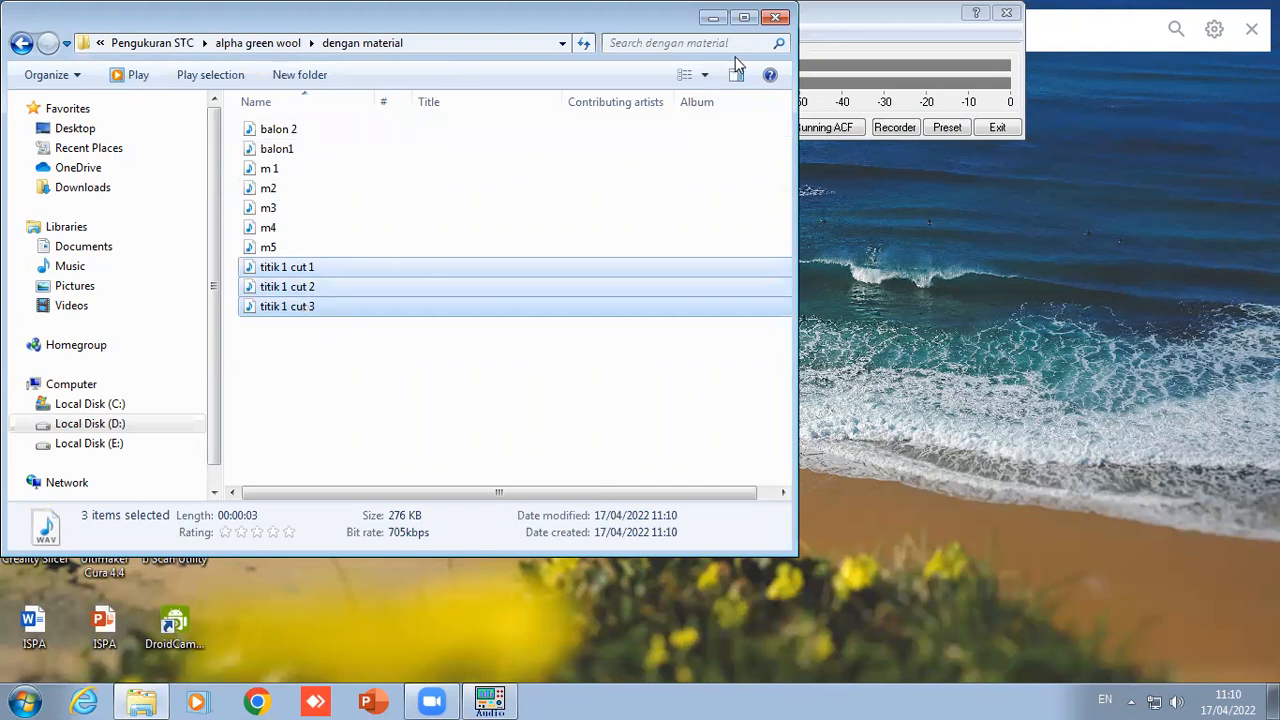
- Switch to Realtime Analyzer, open measurement data loading in Impulse Response, and browse the dgn and dengan bahan folders
{"action": "left_click", "coordinate": [870, 37]}
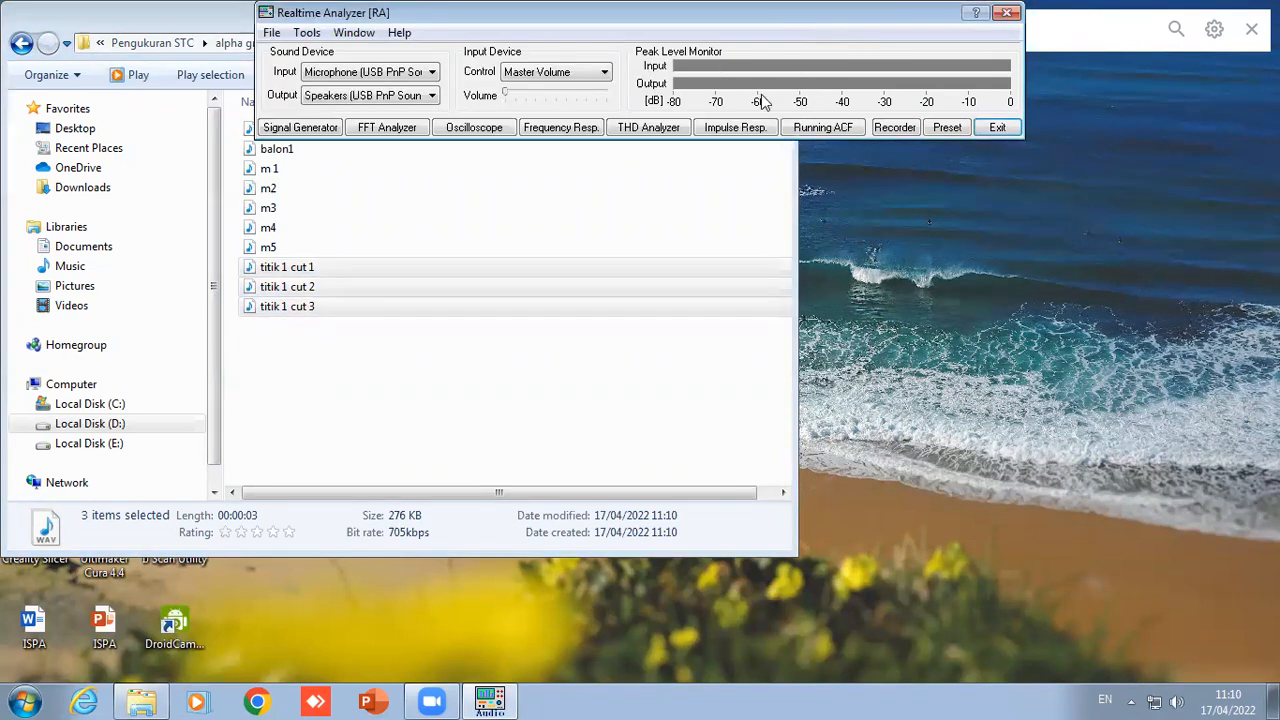
{"action": "left_click", "coordinate": [750, 128]}
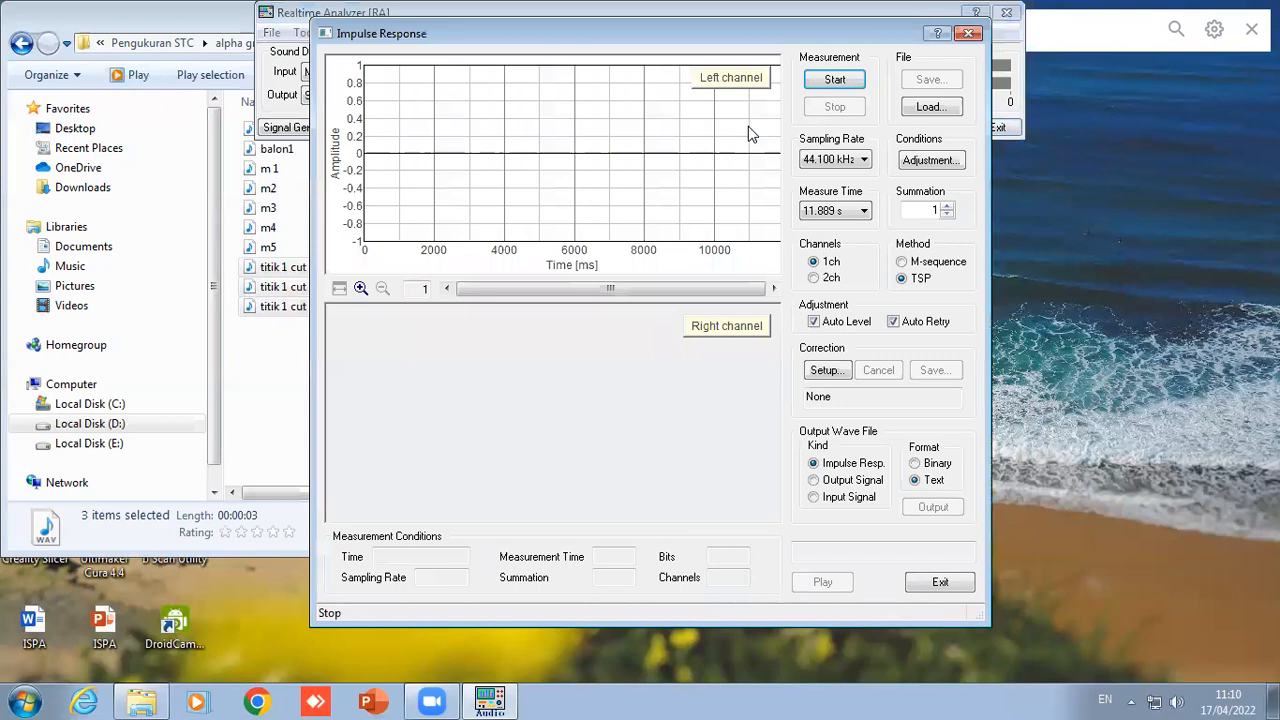
{"action": "left_click", "coordinate": [921, 110]}
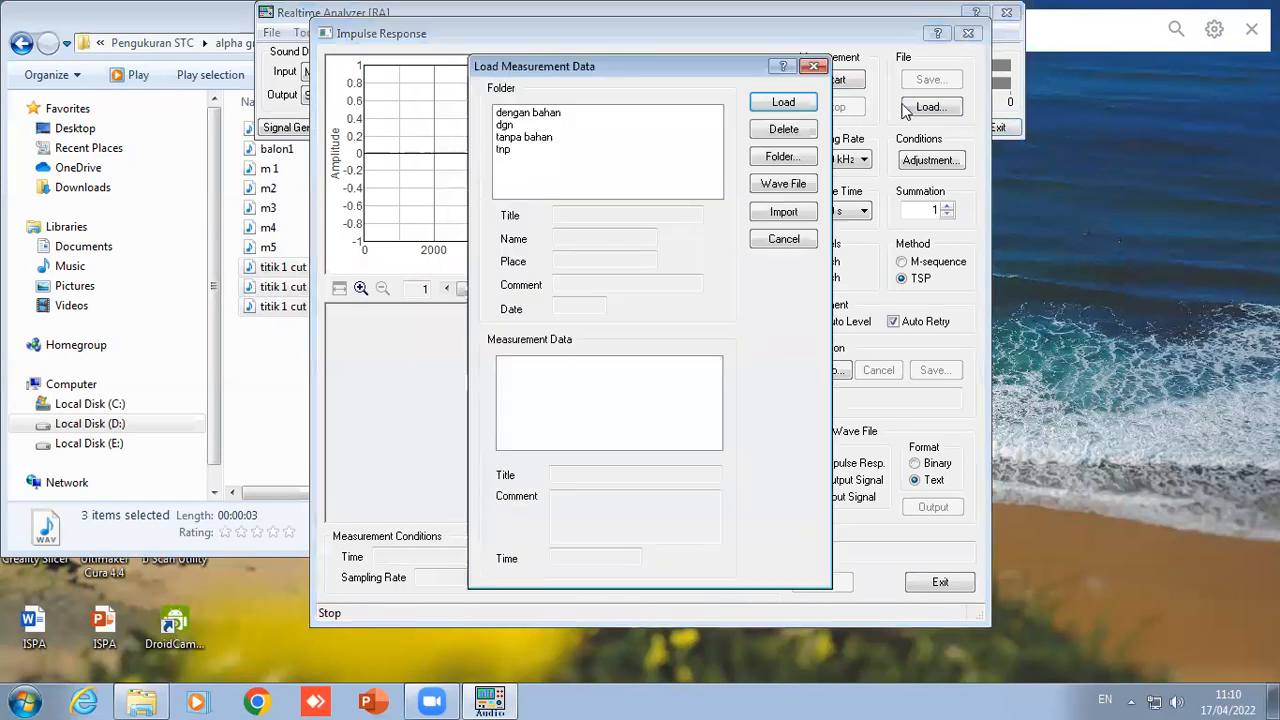
{"action": "left_click", "coordinate": [512, 126]}
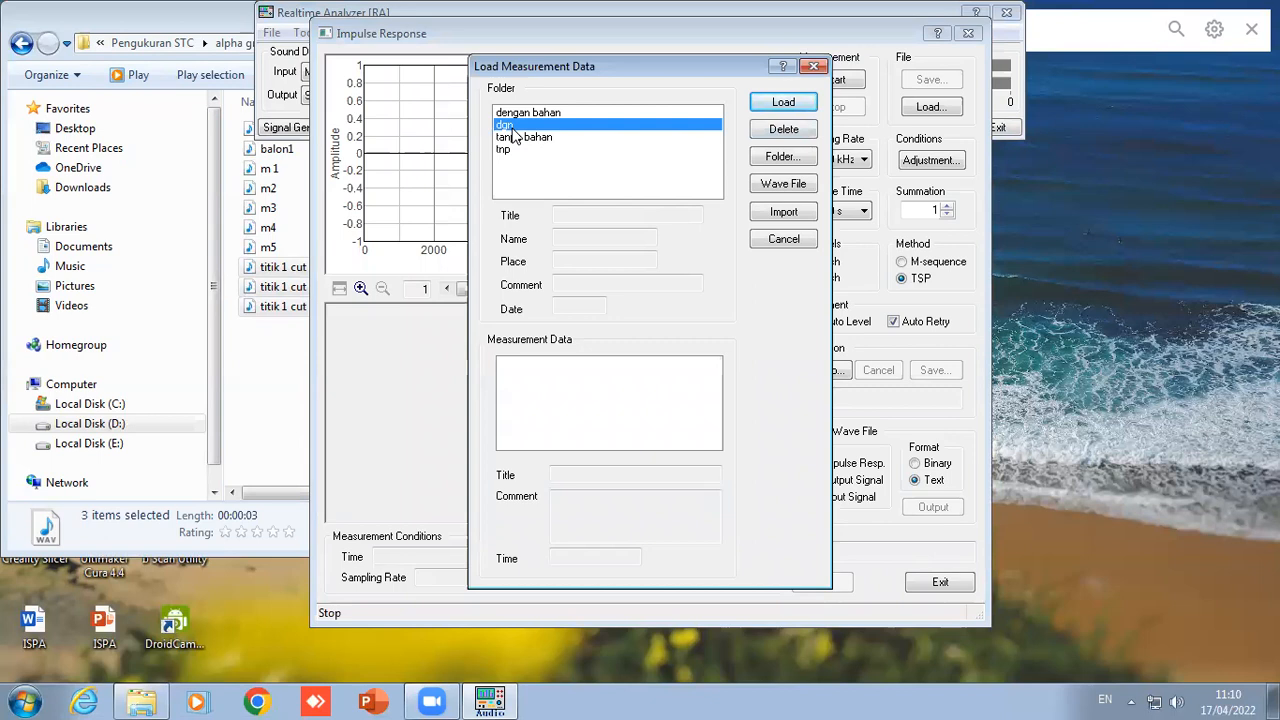
{"action": "left_click", "coordinate": [546, 113]}
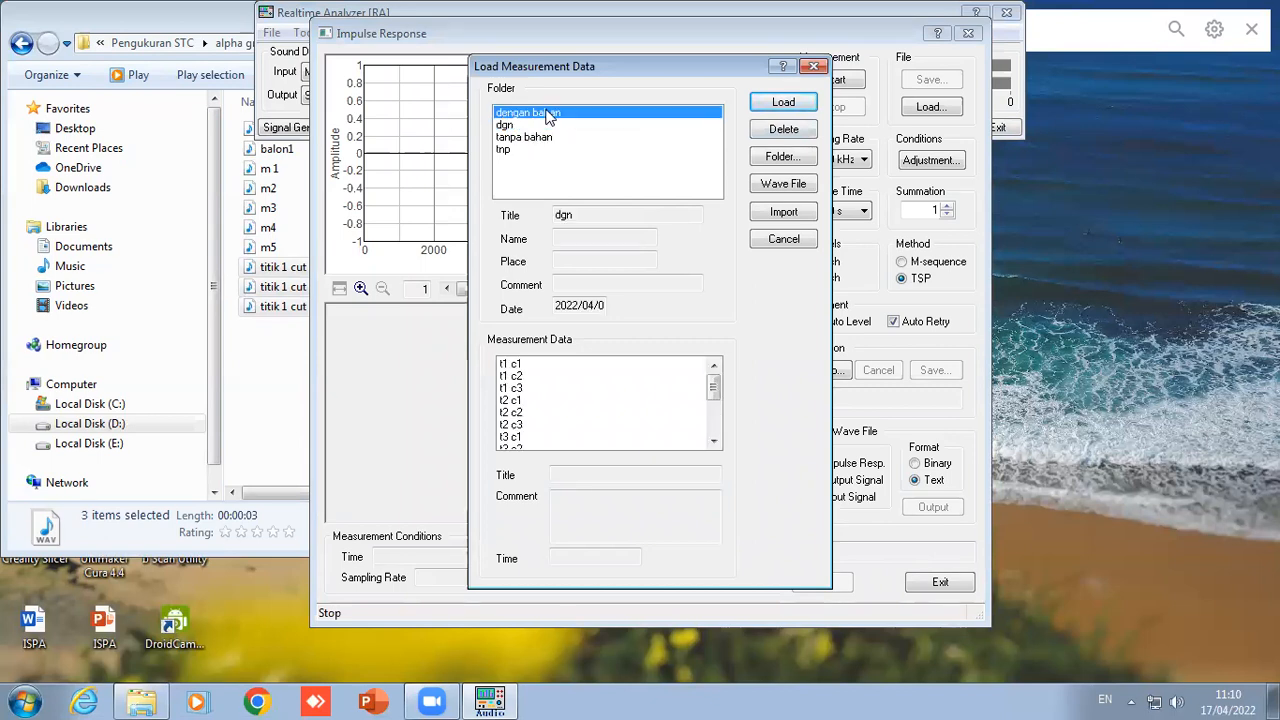
- Create a measurement data folder titled tanpa bahan green wool
{"action": "left_click", "coordinate": [786, 157]}
{"action": "left_click", "coordinate": [592, 353]}
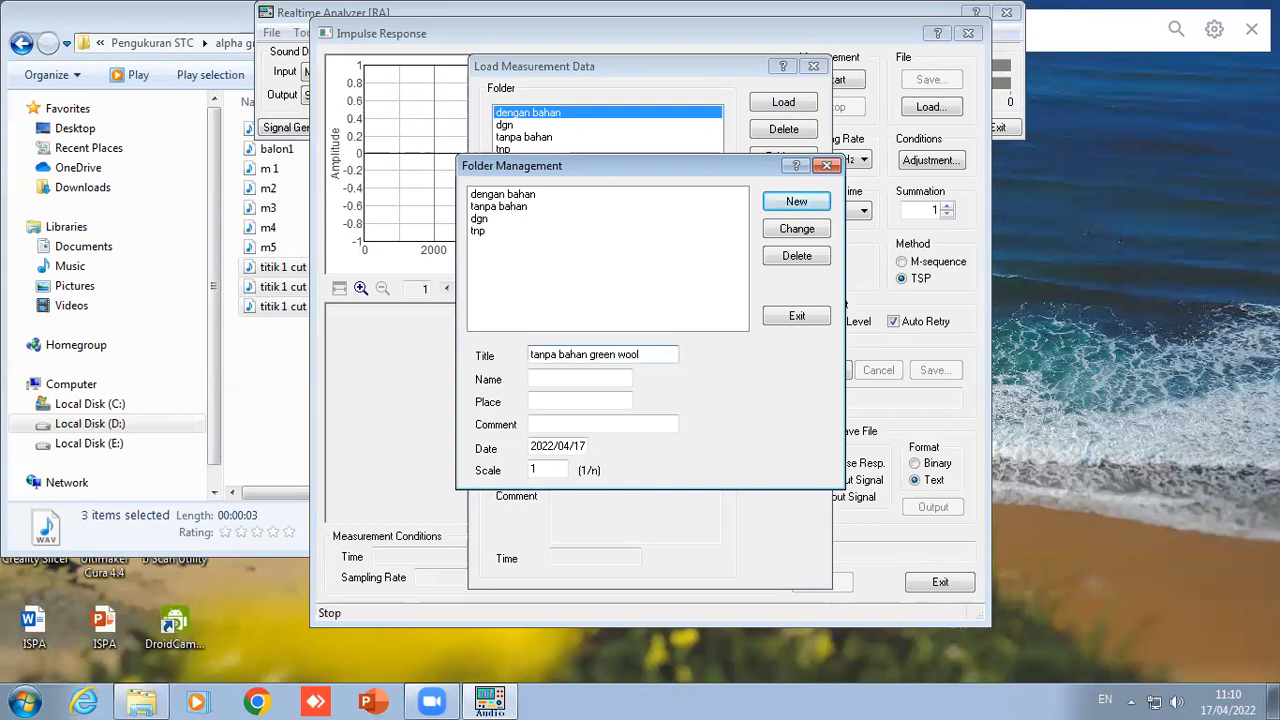
{"action": "left_click", "coordinate": [818, 204]}
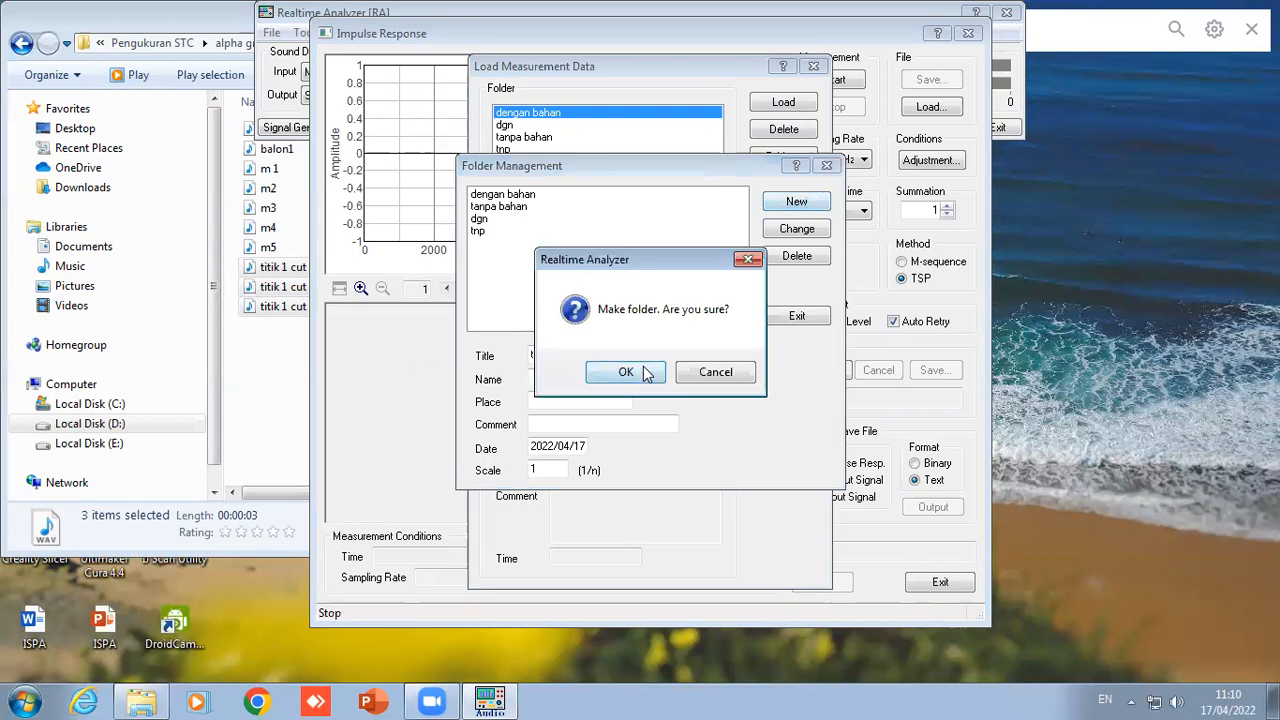
{"action": "left_click", "coordinate": [645, 373]}
{"action": "left_click", "coordinate": [827, 167]}
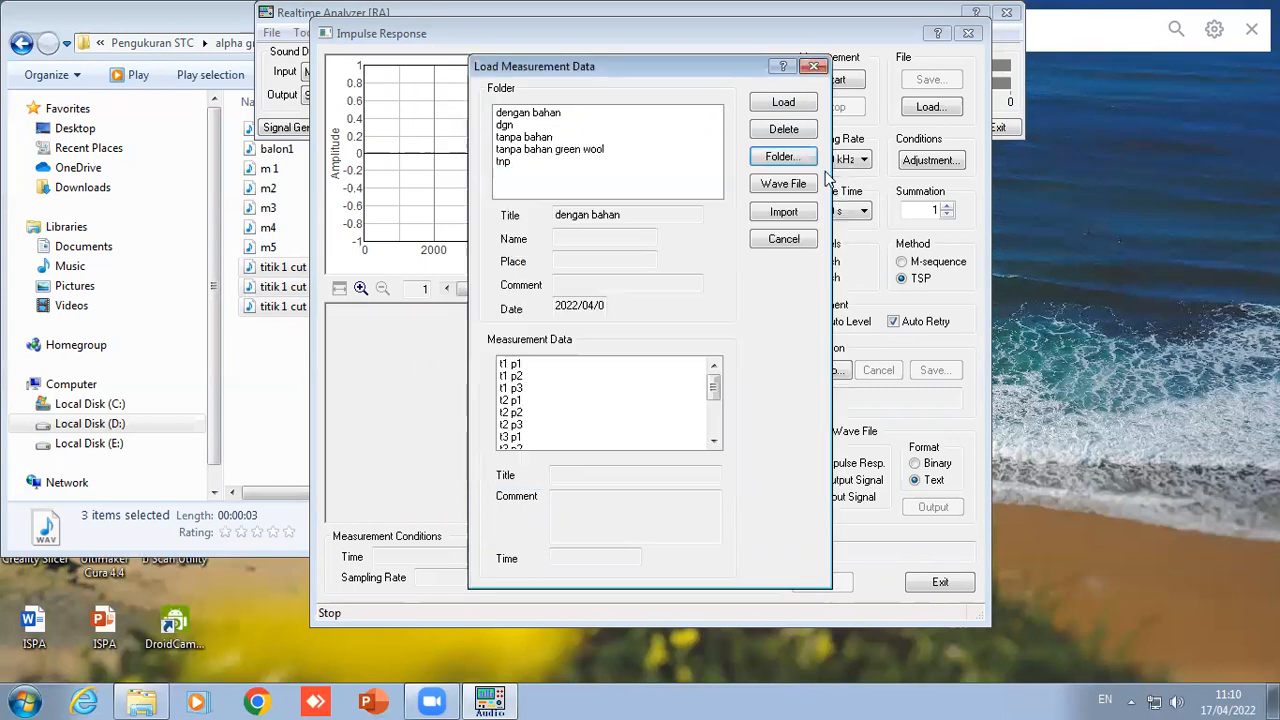
{"action": "left_click", "coordinate": [548, 150]}
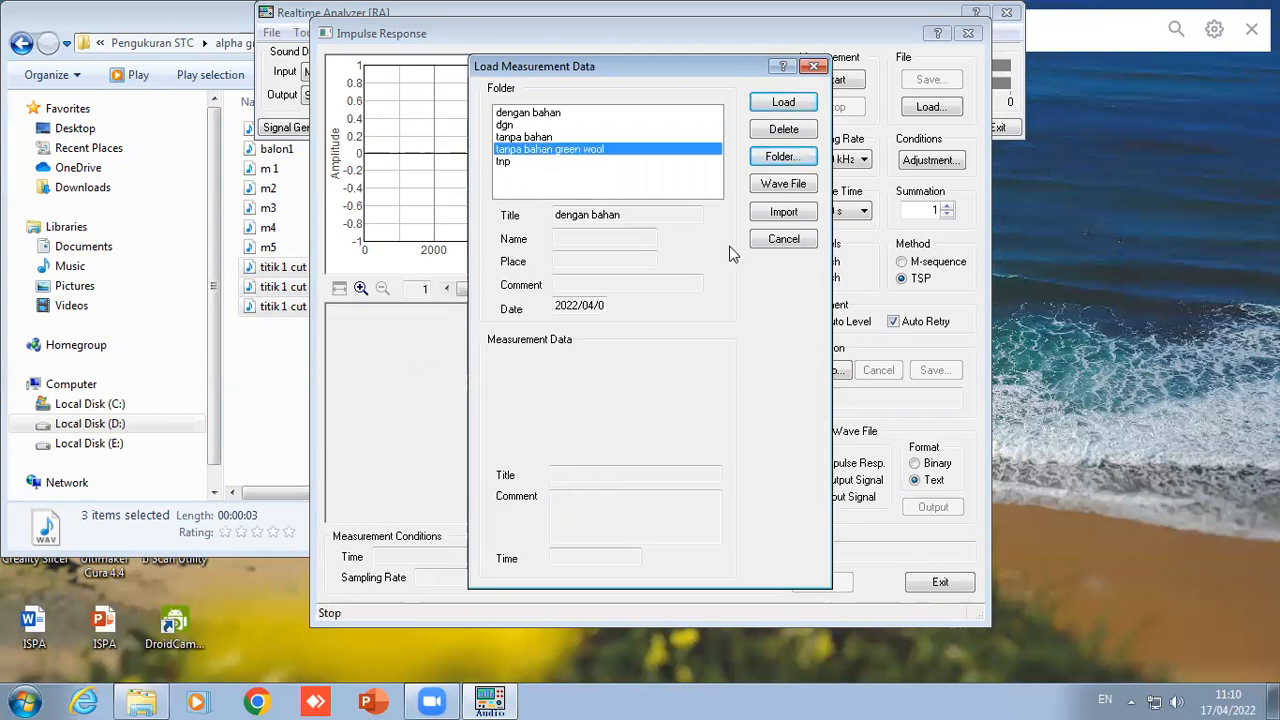
{"action": "left_click", "coordinate": [785, 188]}
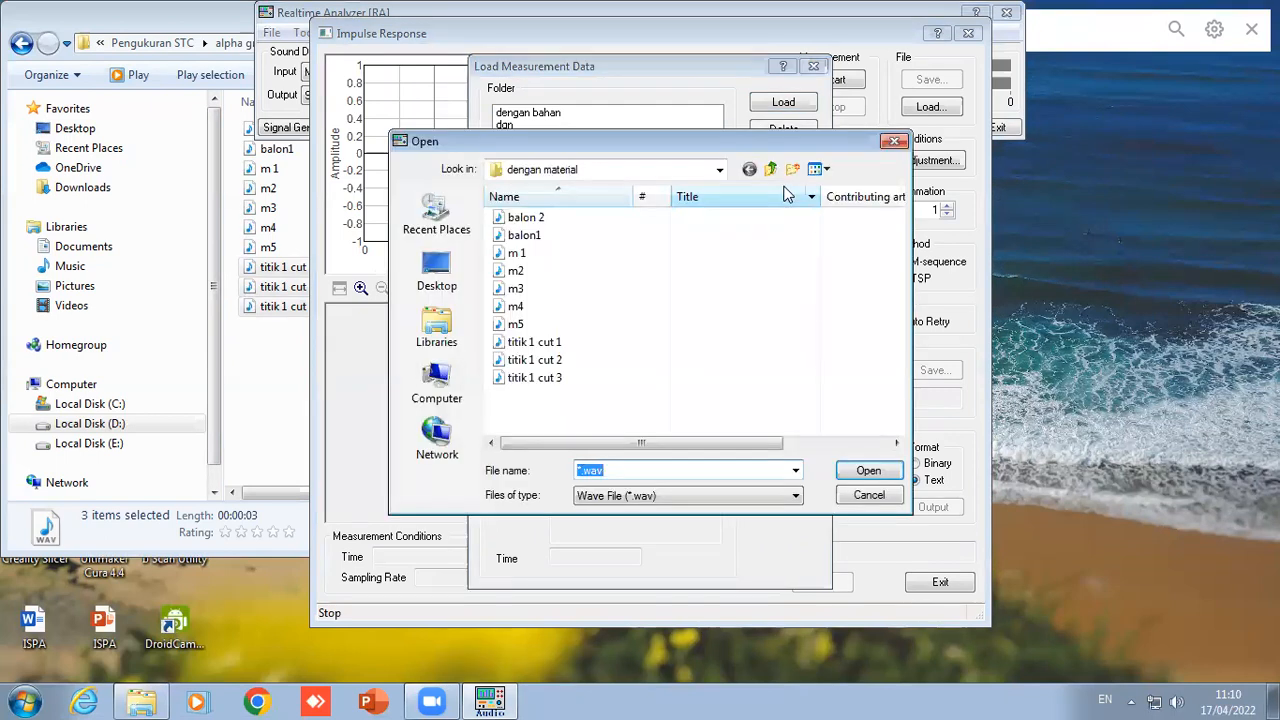
{"action": "left_click", "coordinate": [894, 141]}
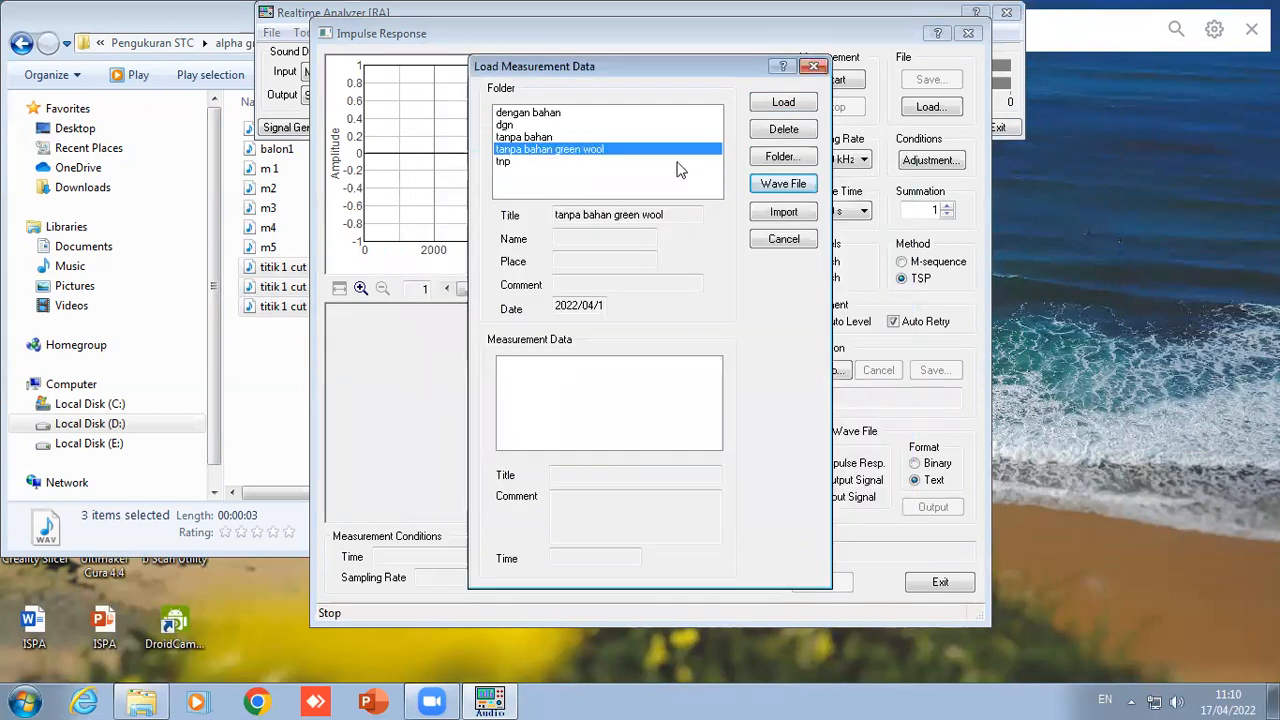
- Create another measurement data folder titled dengan bahan green wool
{"action": "left_click", "coordinate": [783, 157]}
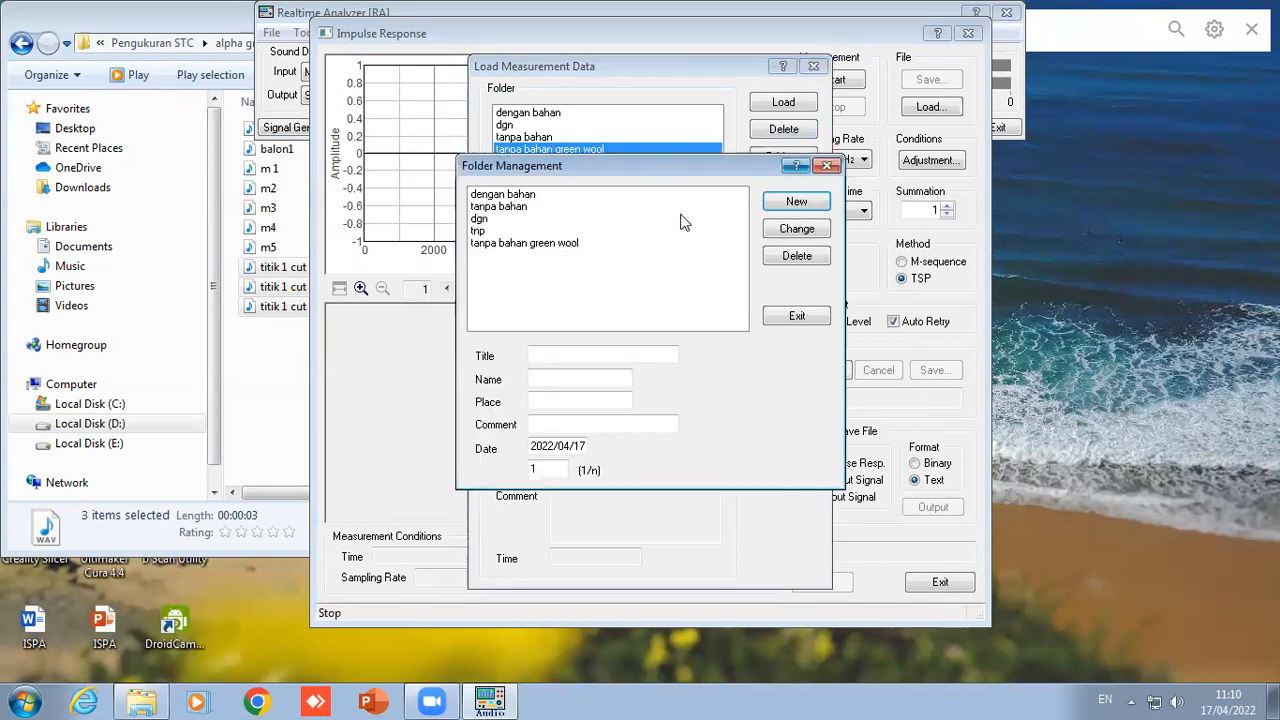
{"action": "left_click", "coordinate": [549, 250]}
{"action": "double_click", "coordinate": [545, 357]}
{"action": "type", "text": "dengan bahan green wool"}
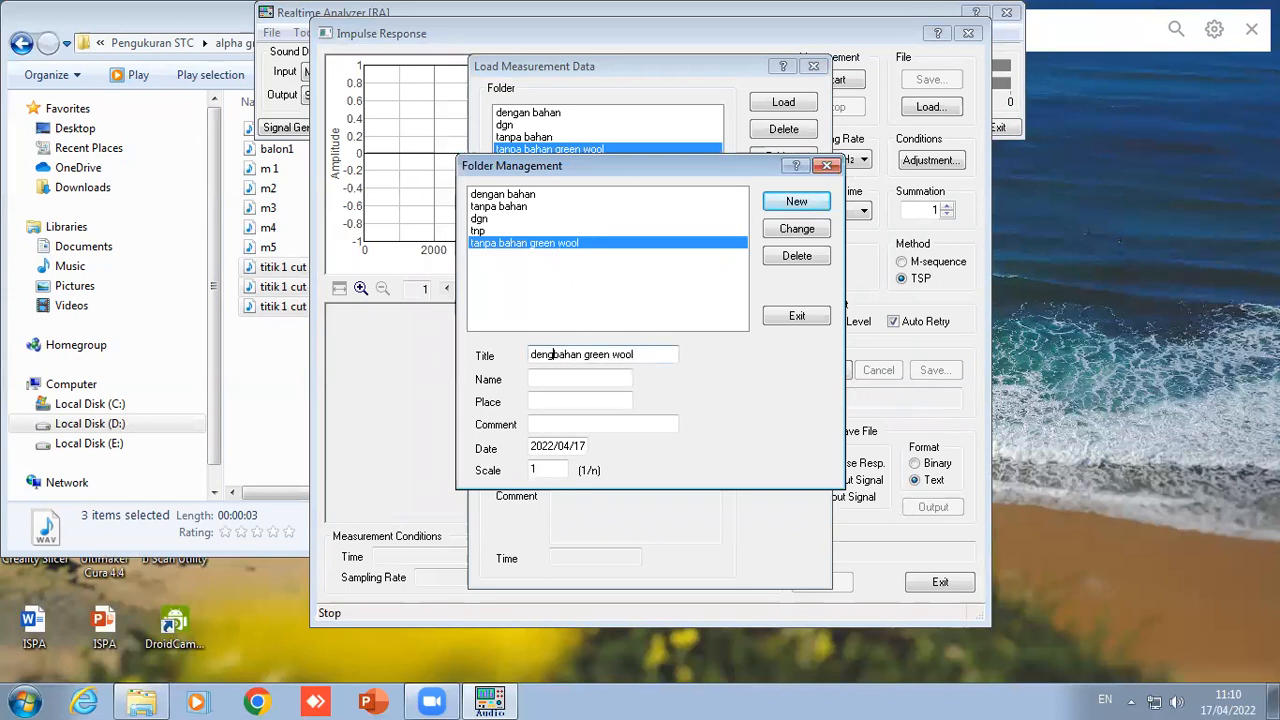
{"action": "left_click", "coordinate": [795, 203]}
{"action": "left_click", "coordinate": [622, 372]}
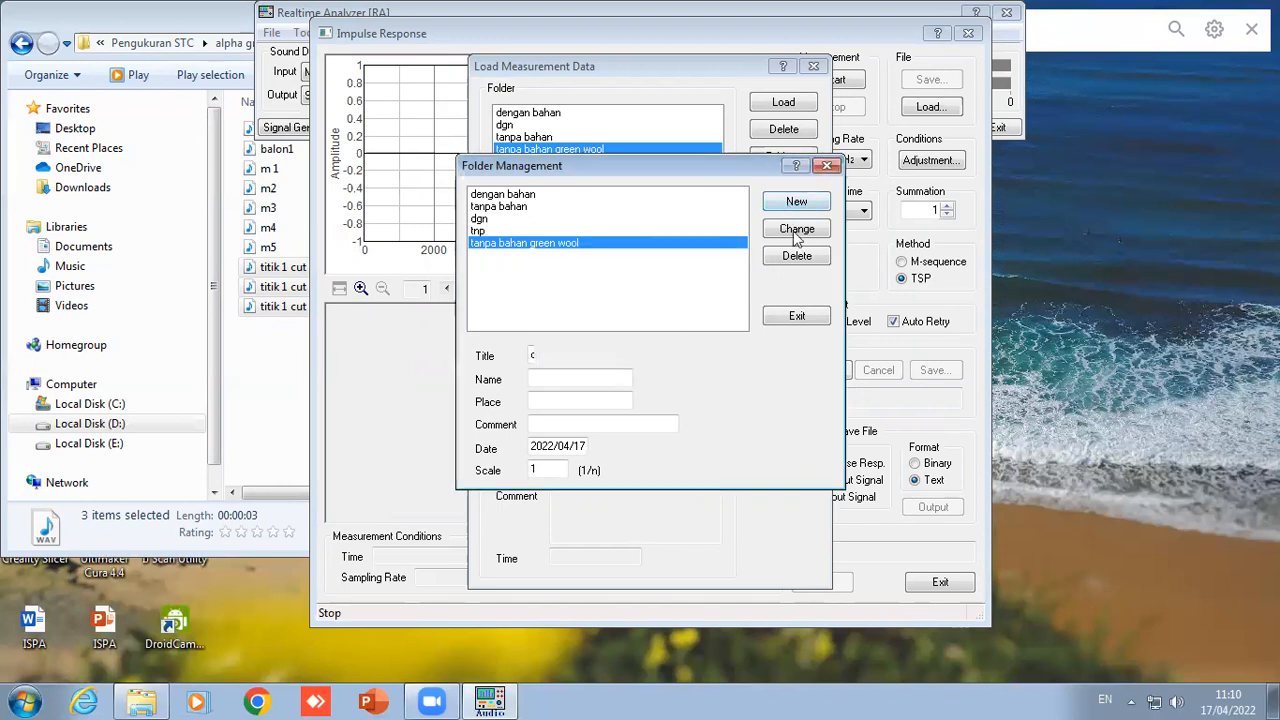
{"action": "left_click", "coordinate": [827, 166]}
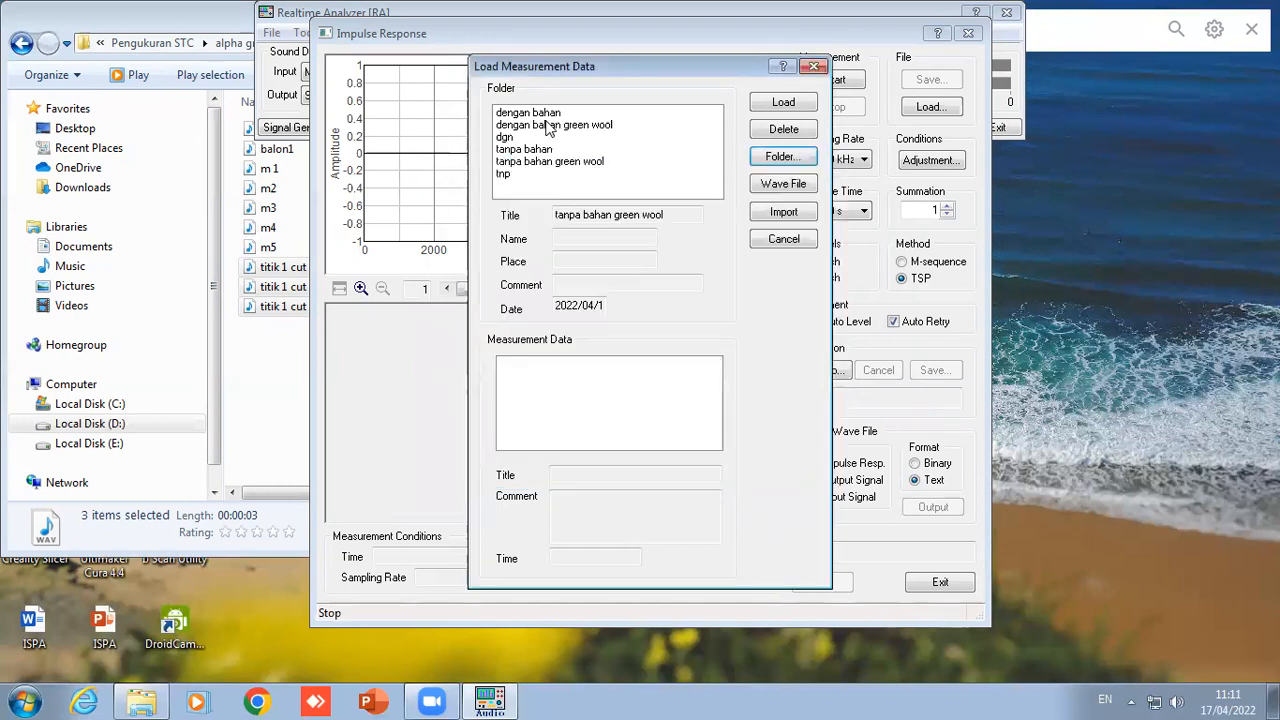
- Load the titik 1 cut 1 wave file as impulse response data with the dengan bahan green wool folder selected
{"action": "left_click", "coordinate": [552, 126]}
{"action": "left_click", "coordinate": [783, 184]}
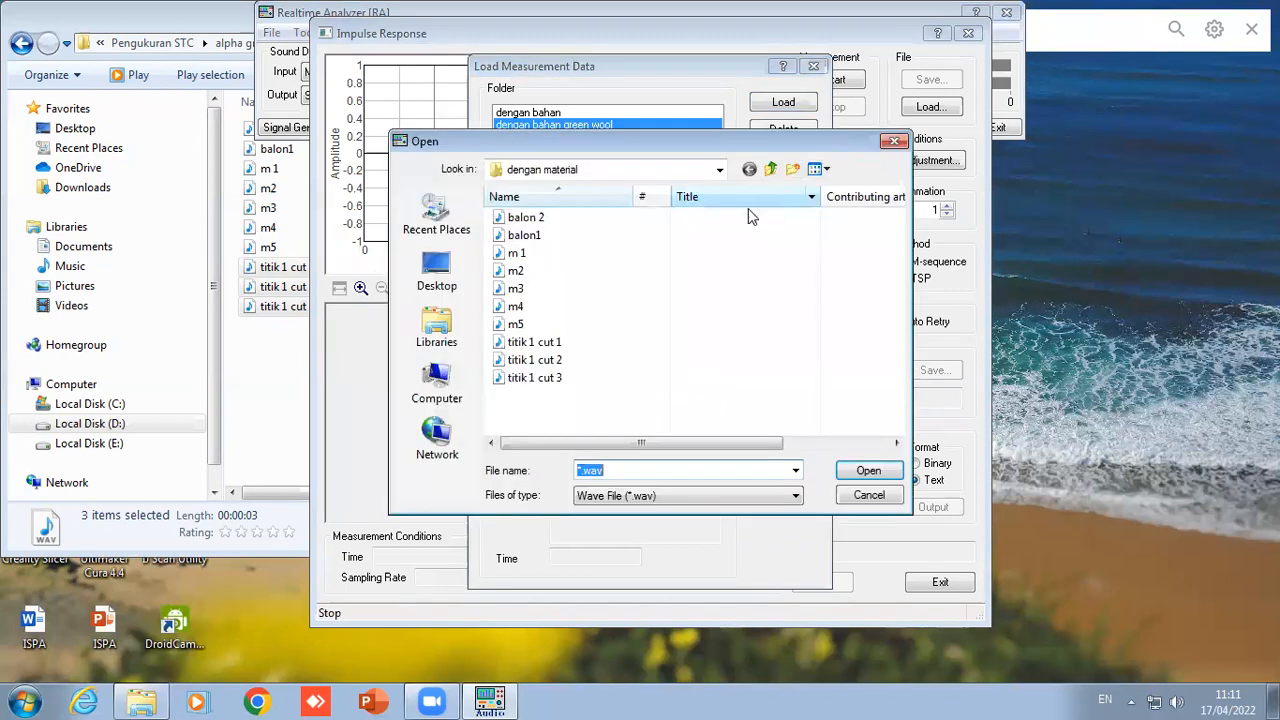
{"action": "left_click", "coordinate": [548, 342]}
{"action": "left_click", "coordinate": [866, 475]}
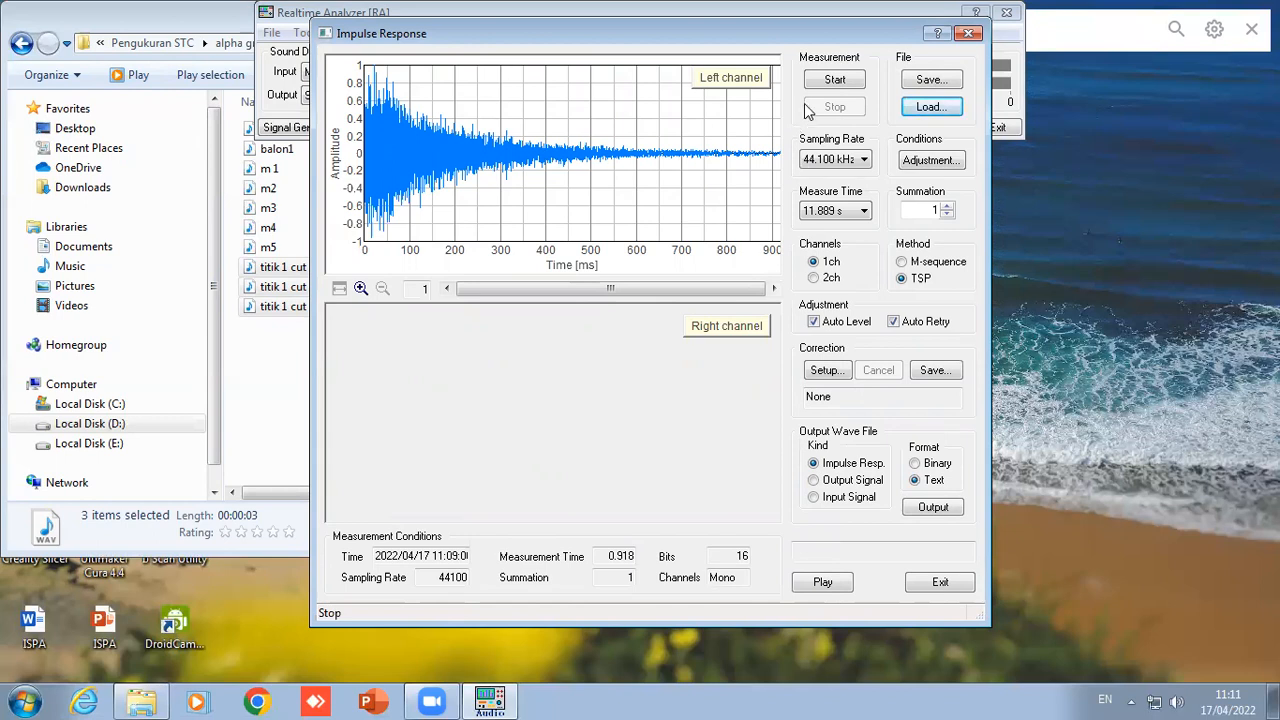
- Save the loaded first decay to the dengan bahan green wool folder with the title t1 cut 1
{"action": "left_click", "coordinate": [926, 84]}
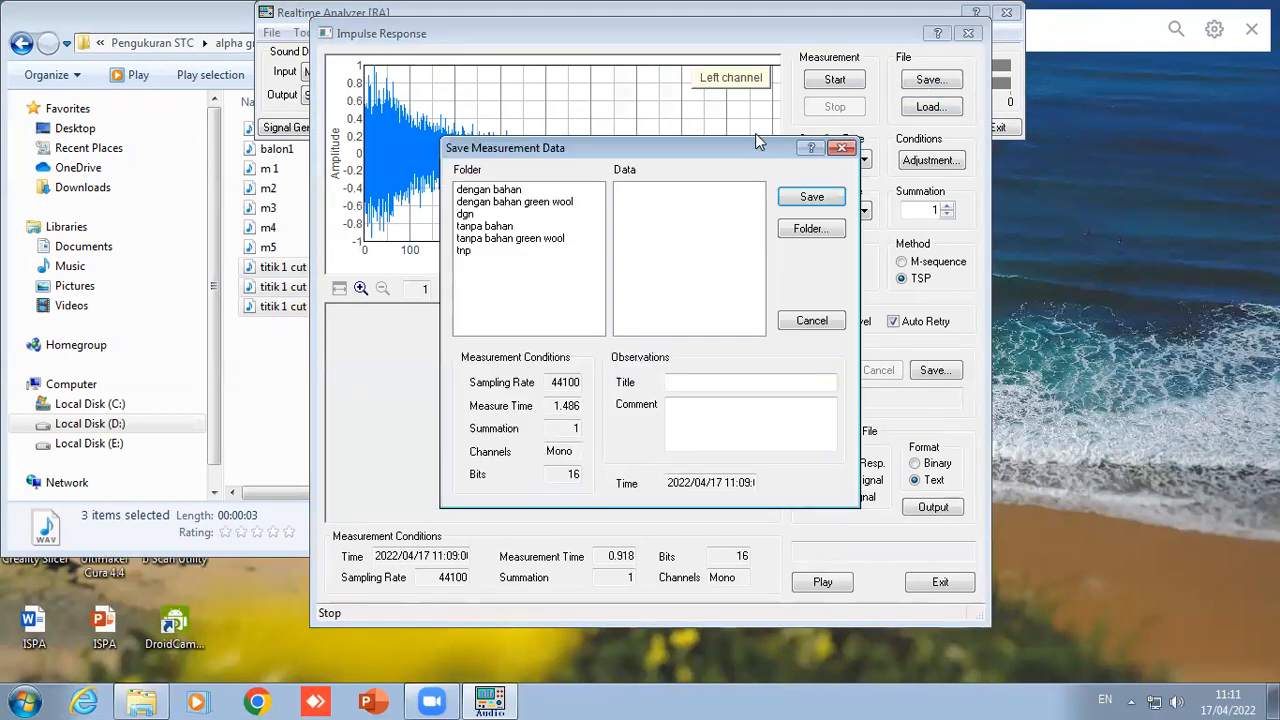
{"action": "left_click", "coordinate": [546, 203]}
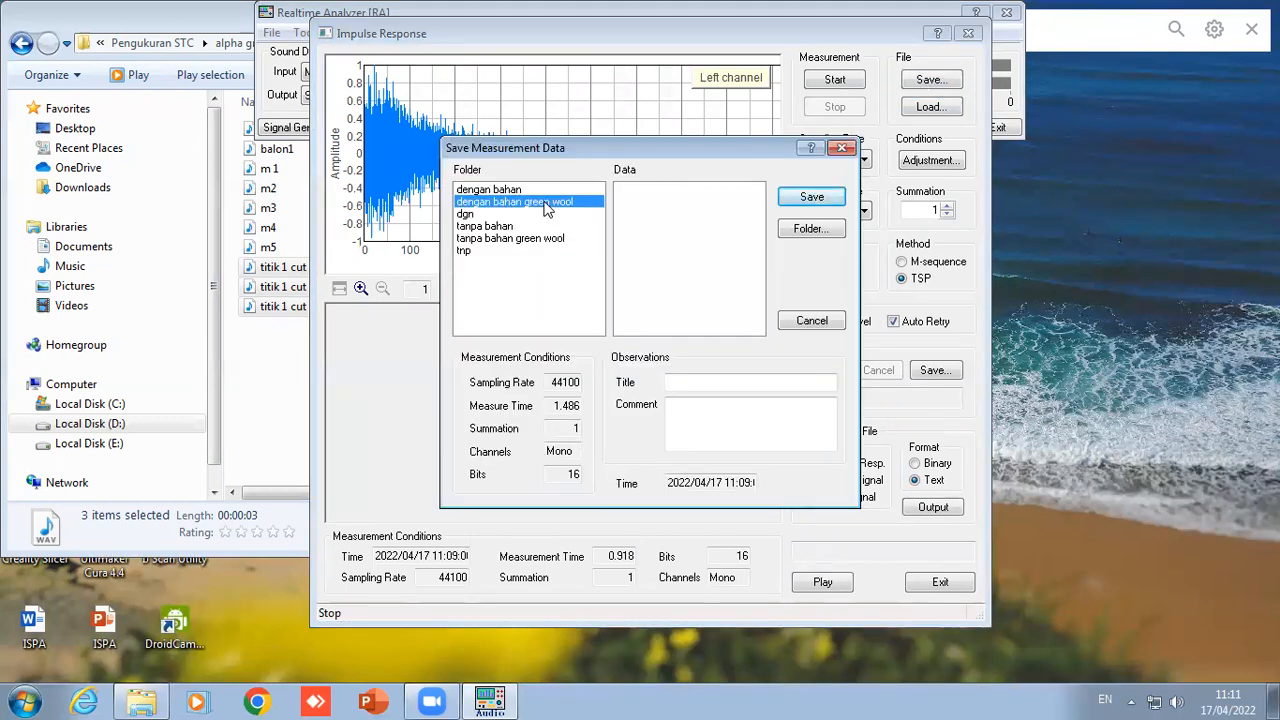
{"action": "left_click", "coordinate": [753, 382]}
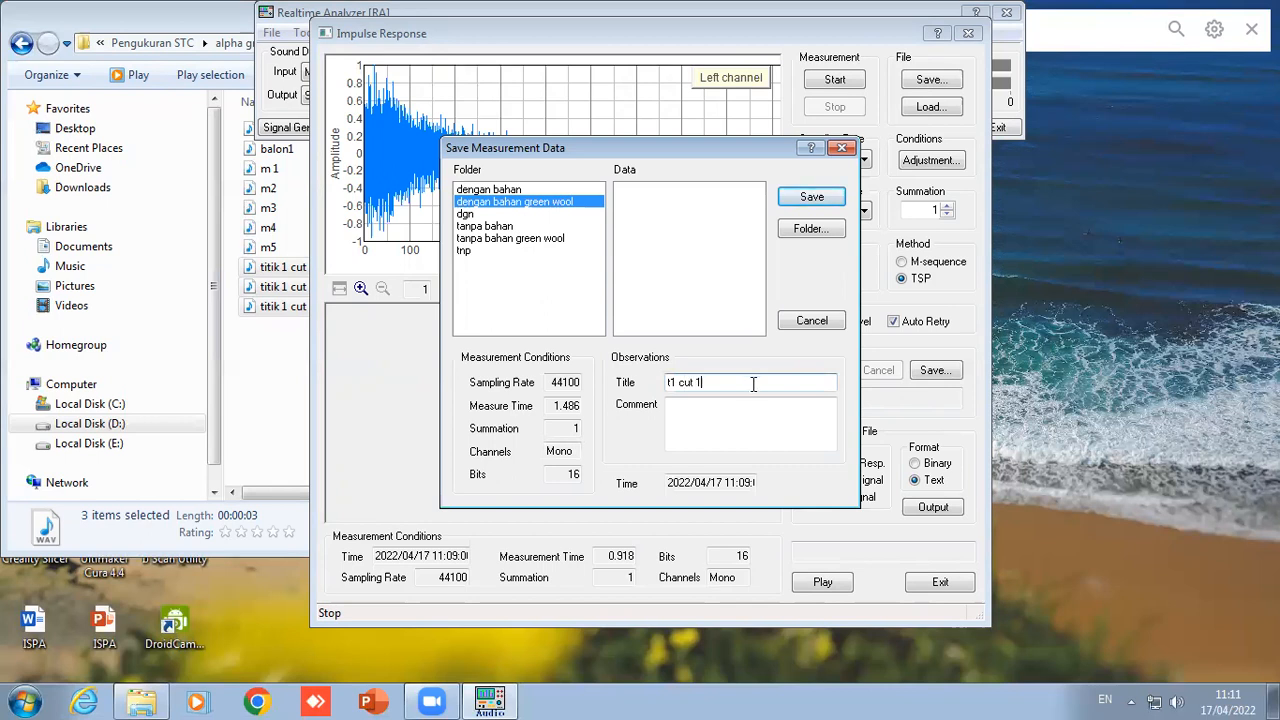
{"action": "left_click", "coordinate": [793, 204]}
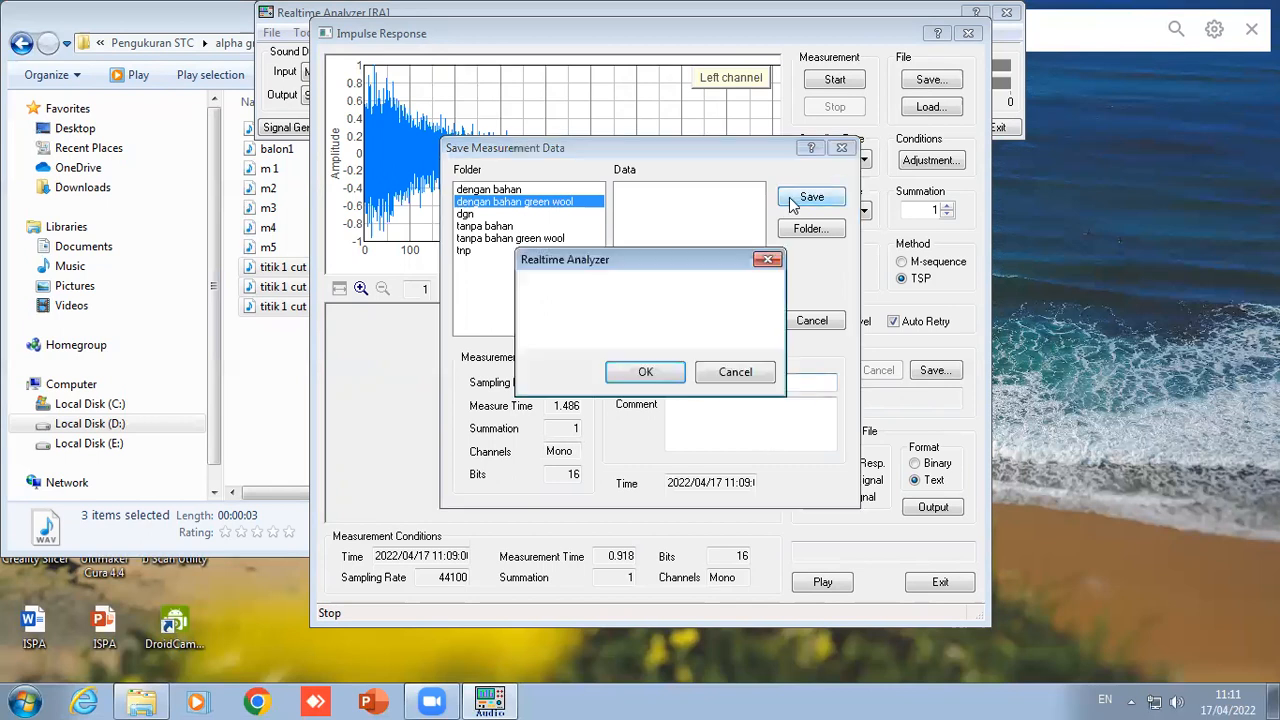
{"action": "left_click", "coordinate": [668, 372]}
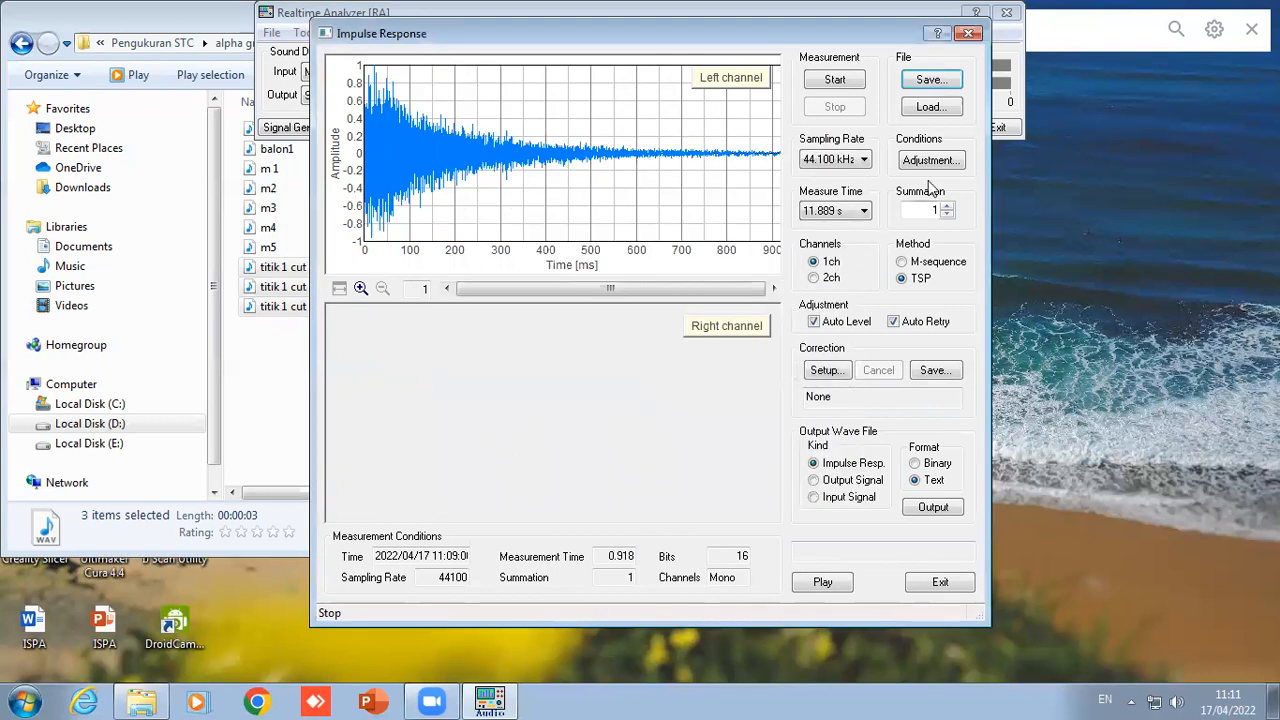
- Load the titik 1 cut 2 wave file as impulse response data with the tanpa bahan green wool folder selected
{"action": "left_click", "coordinate": [931, 109]}
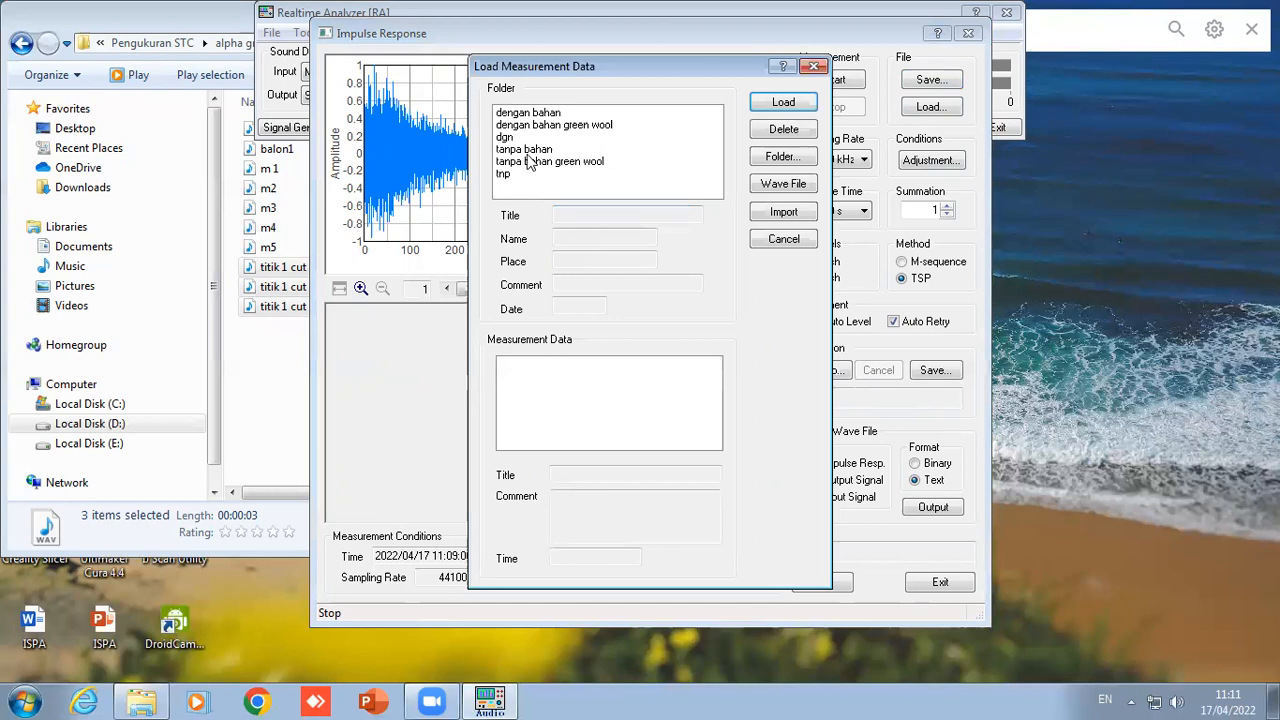
{"action": "left_click", "coordinate": [525, 161]}
{"action": "left_click", "coordinate": [778, 184]}
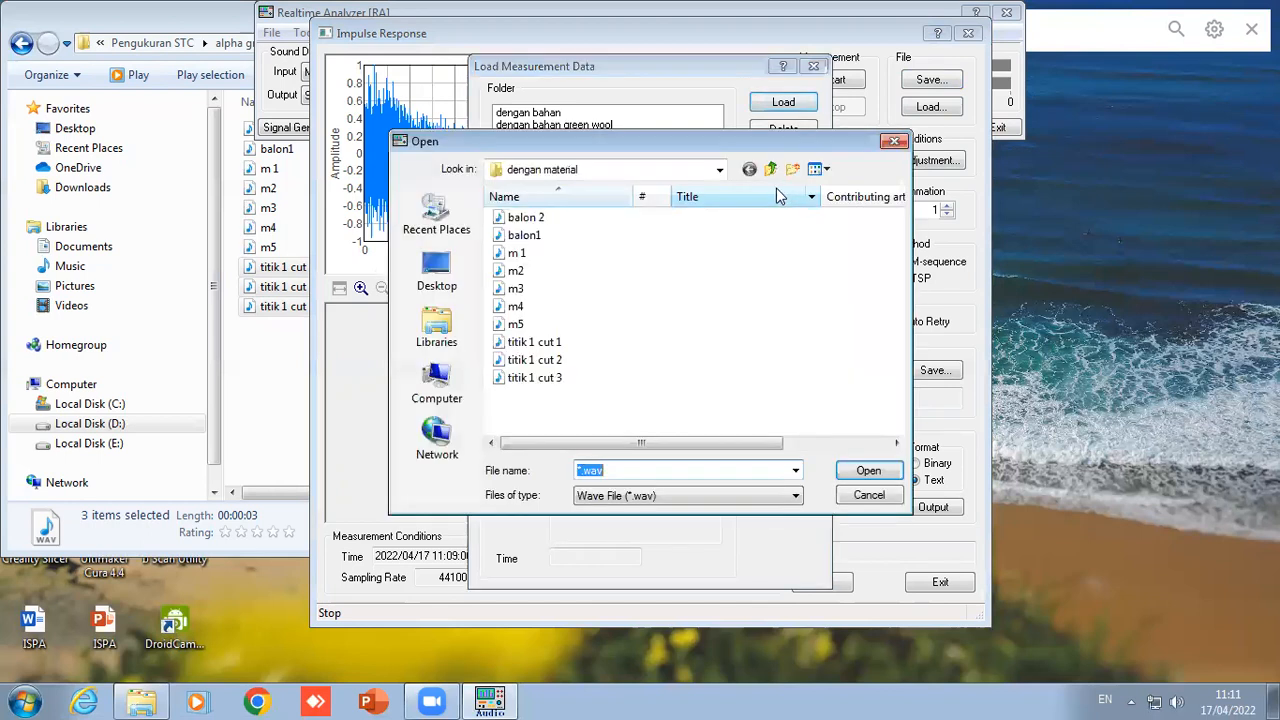
{"action": "left_click", "coordinate": [540, 359]}
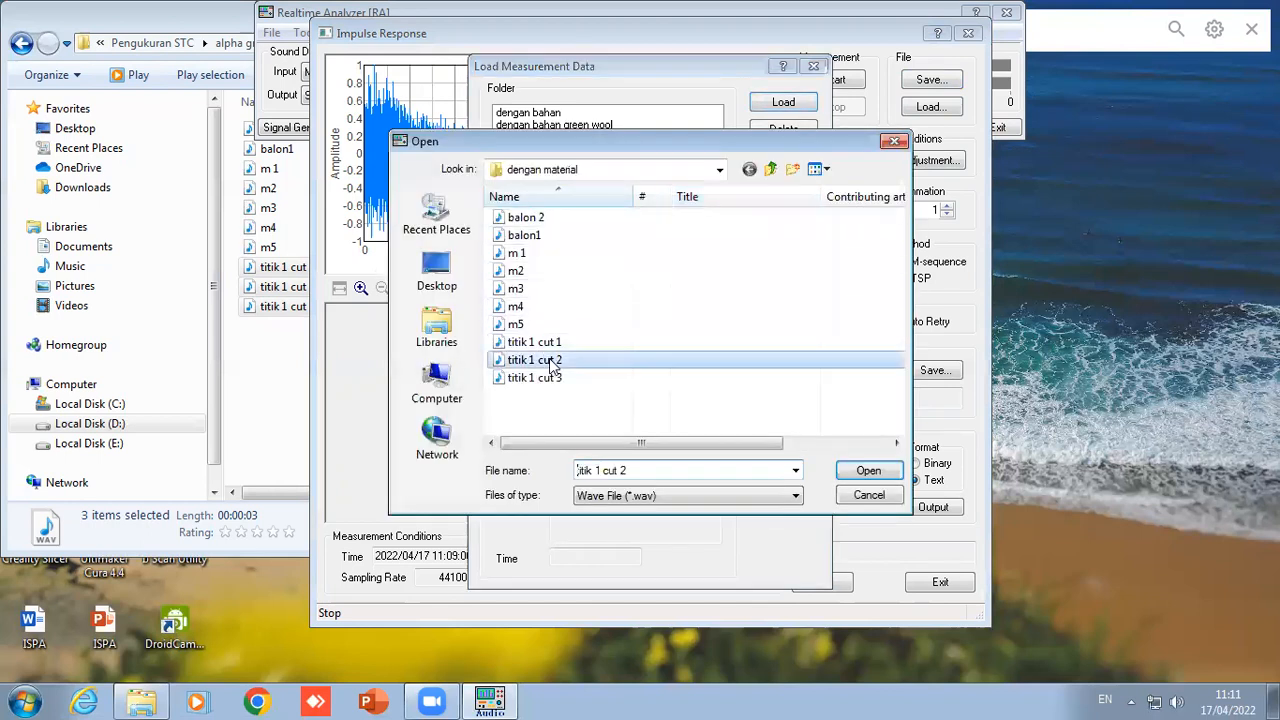
{"action": "left_click", "coordinate": [872, 472]}
- Save the loaded second decay to the dengan bahan green wool folder with the title t1 cut 2
{"action": "left_click", "coordinate": [930, 80]}
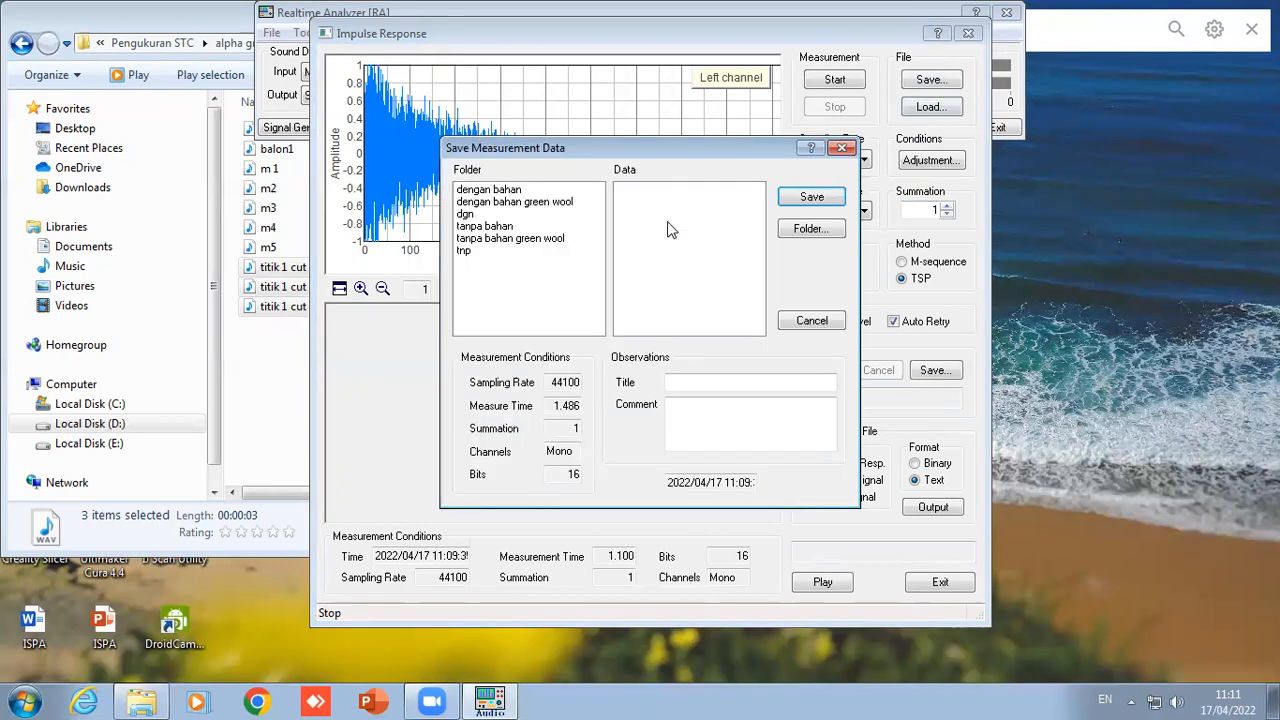
{"action": "left_click", "coordinate": [505, 203]}
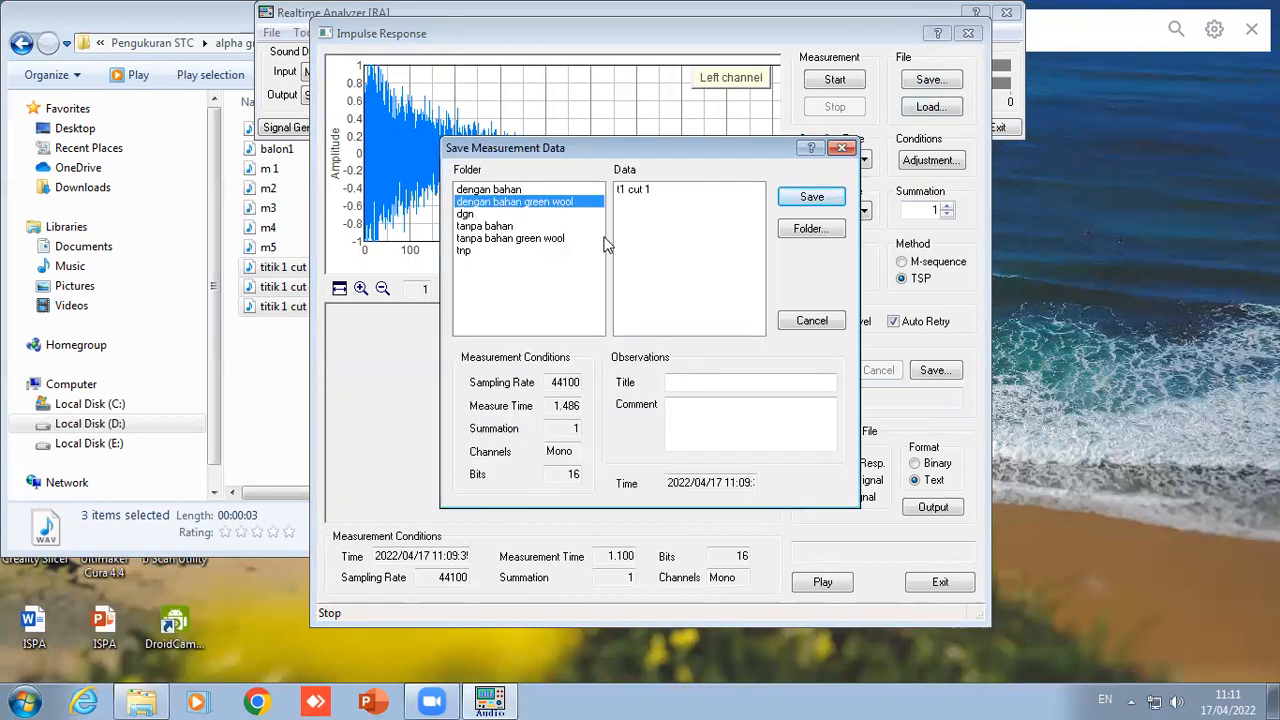
{"action": "left_click", "coordinate": [687, 389]}
{"action": "key", "text": "Return"}
{"action": "key", "text": "Return"}
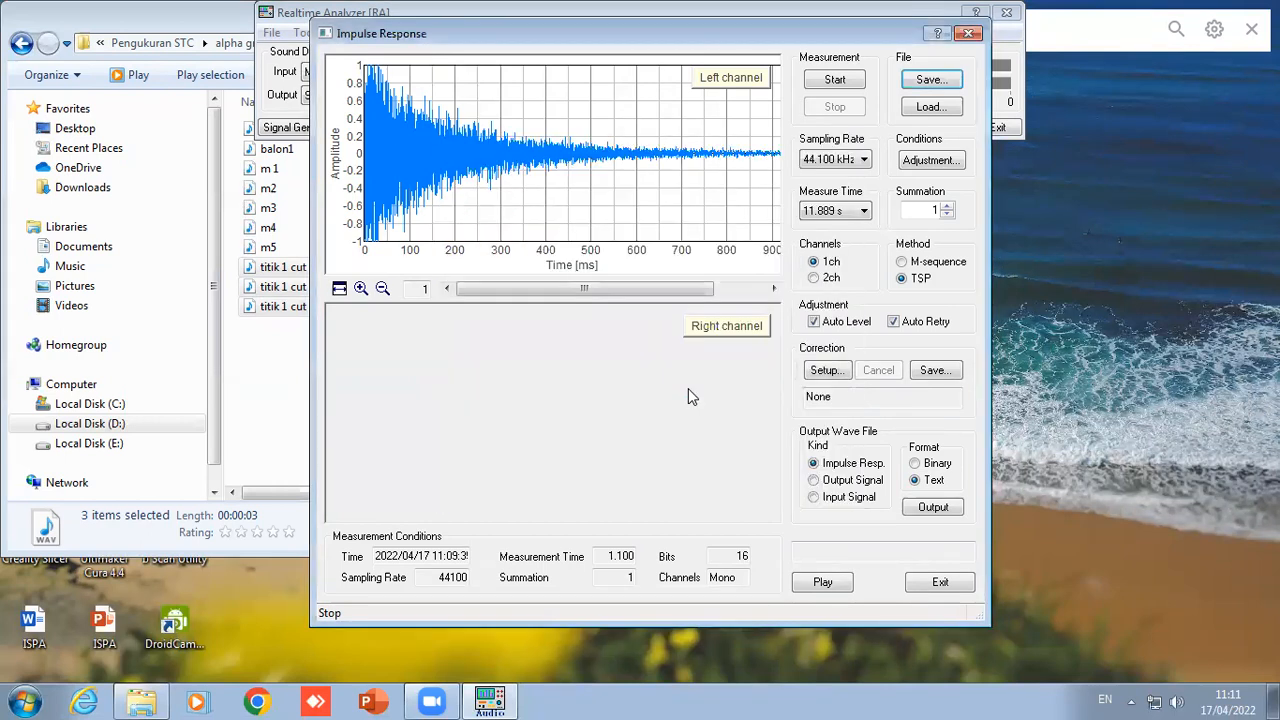
- Load the titik 1 cut 3 wave file as impulse response data with the dengan bahan green wool folder selected
{"action": "left_click", "coordinate": [928, 107]}
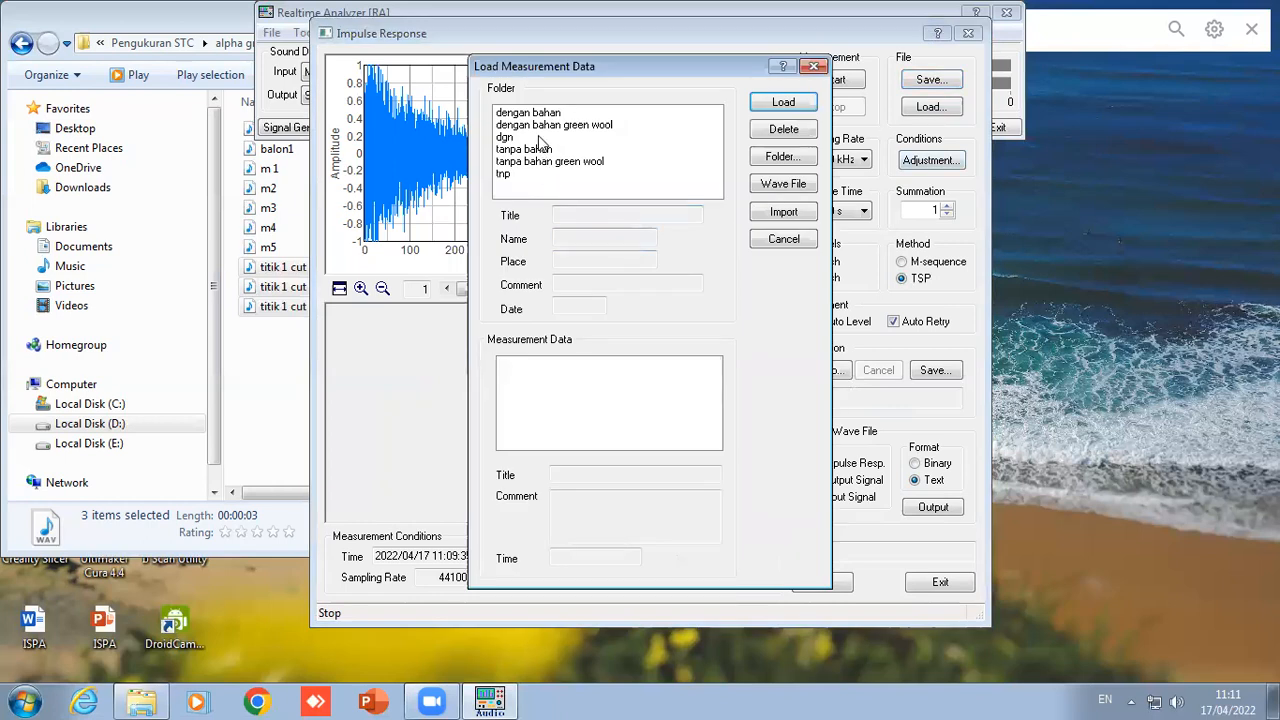
{"action": "left_click", "coordinate": [546, 126]}
{"action": "left_click", "coordinate": [762, 190]}
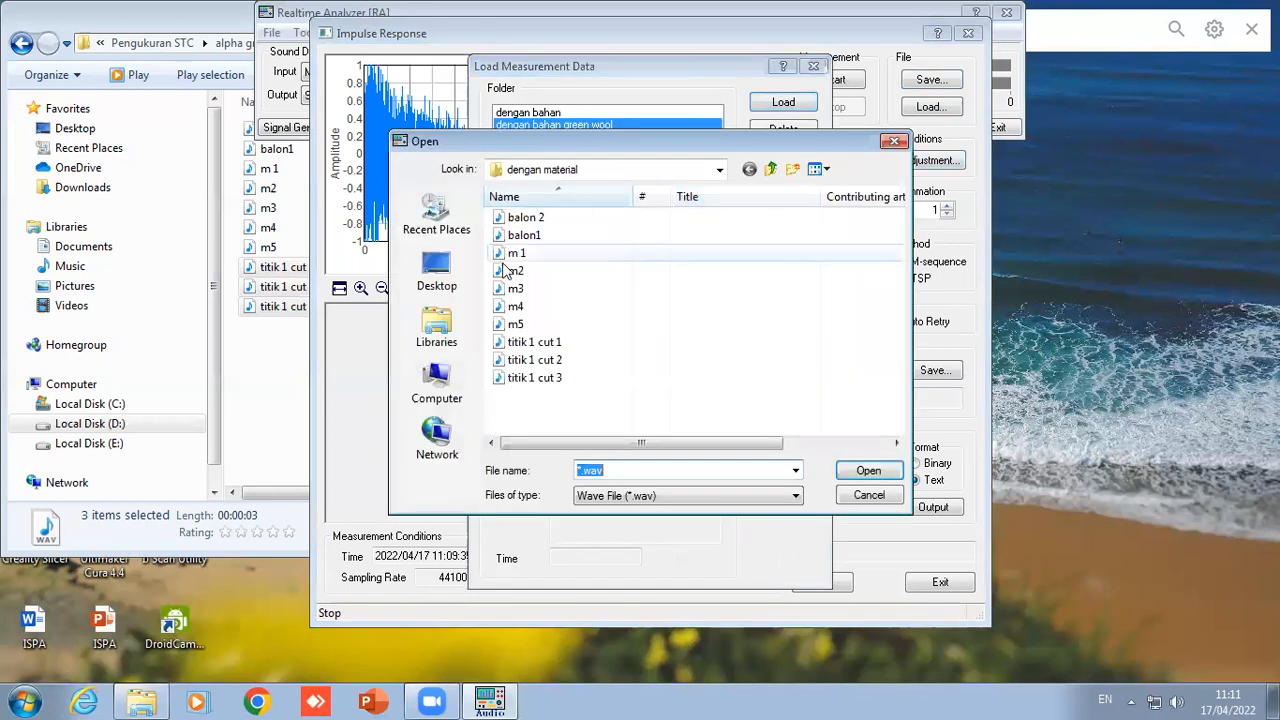
{"action": "left_click", "coordinate": [533, 377]}
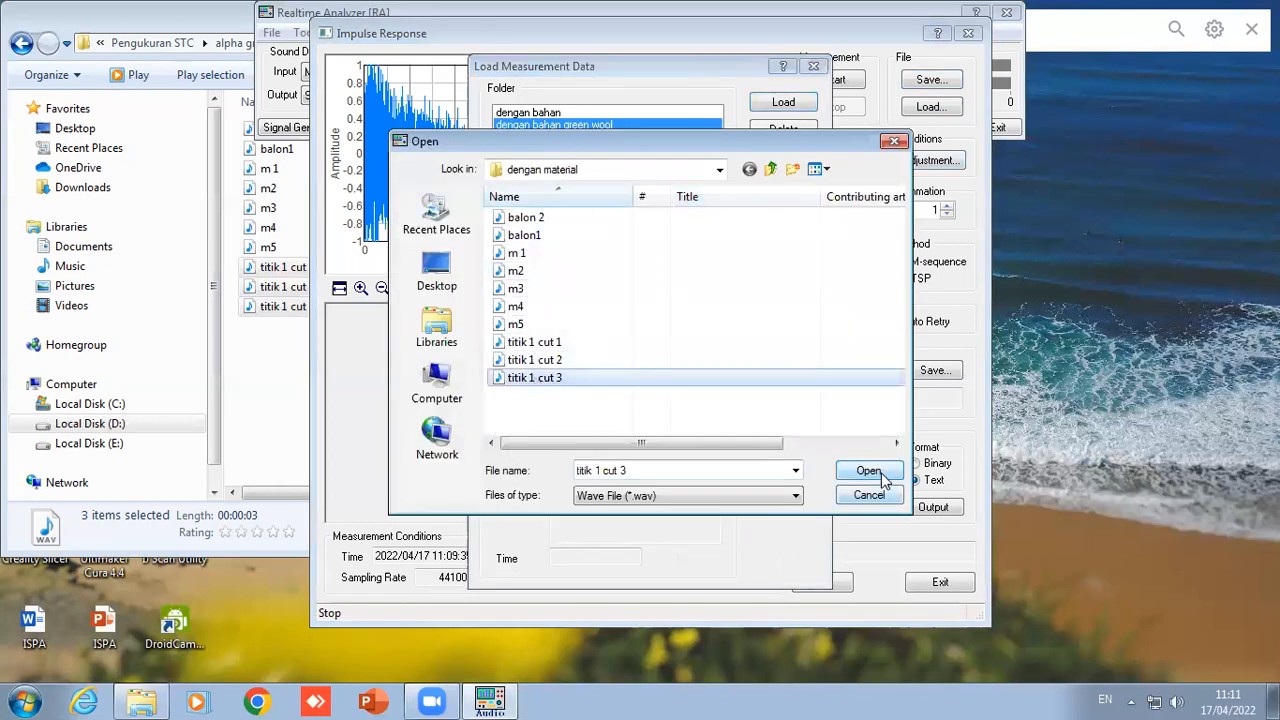
{"action": "left_click", "coordinate": [880, 476]}
- Save the loaded third decay to the dengan bahan green wool folder with the title t1 cut 3
{"action": "left_click", "coordinate": [930, 80]}
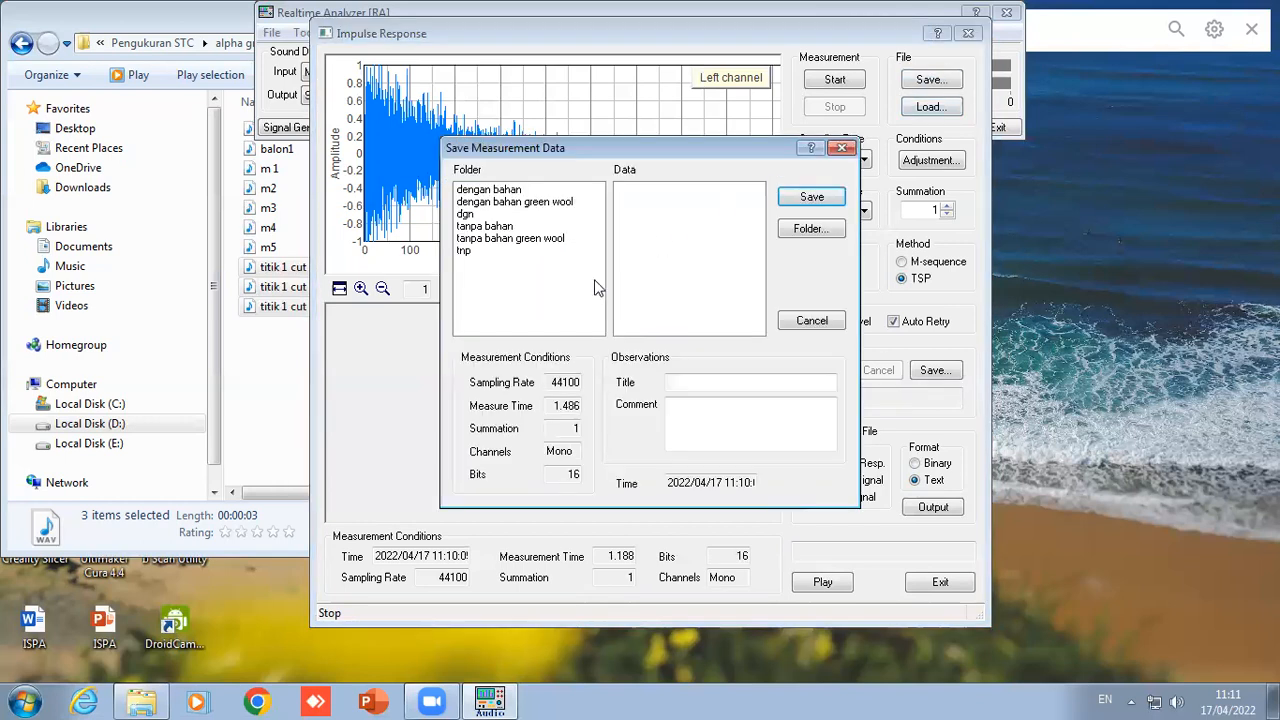
{"action": "left_click", "coordinate": [516, 201]}
{"action": "left_click", "coordinate": [719, 384]}
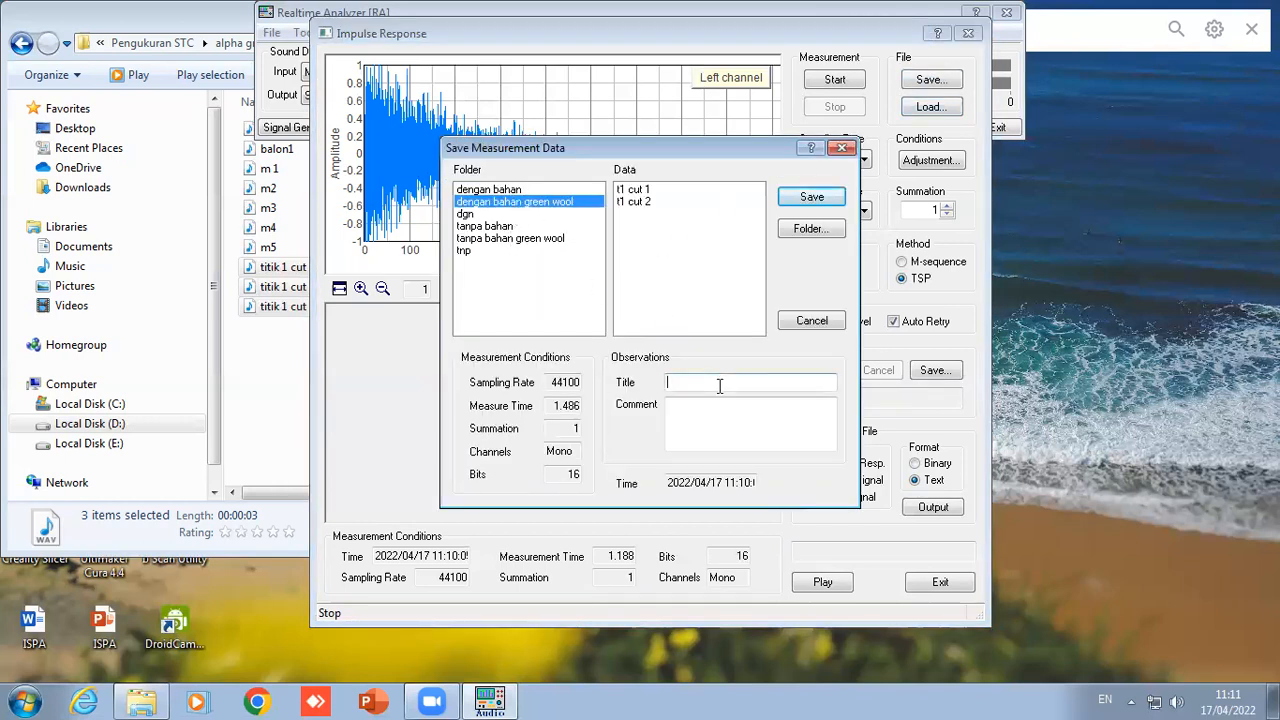
{"action": "type", "text": "t1 cut 3"}
{"action": "key", "text": "Return"}
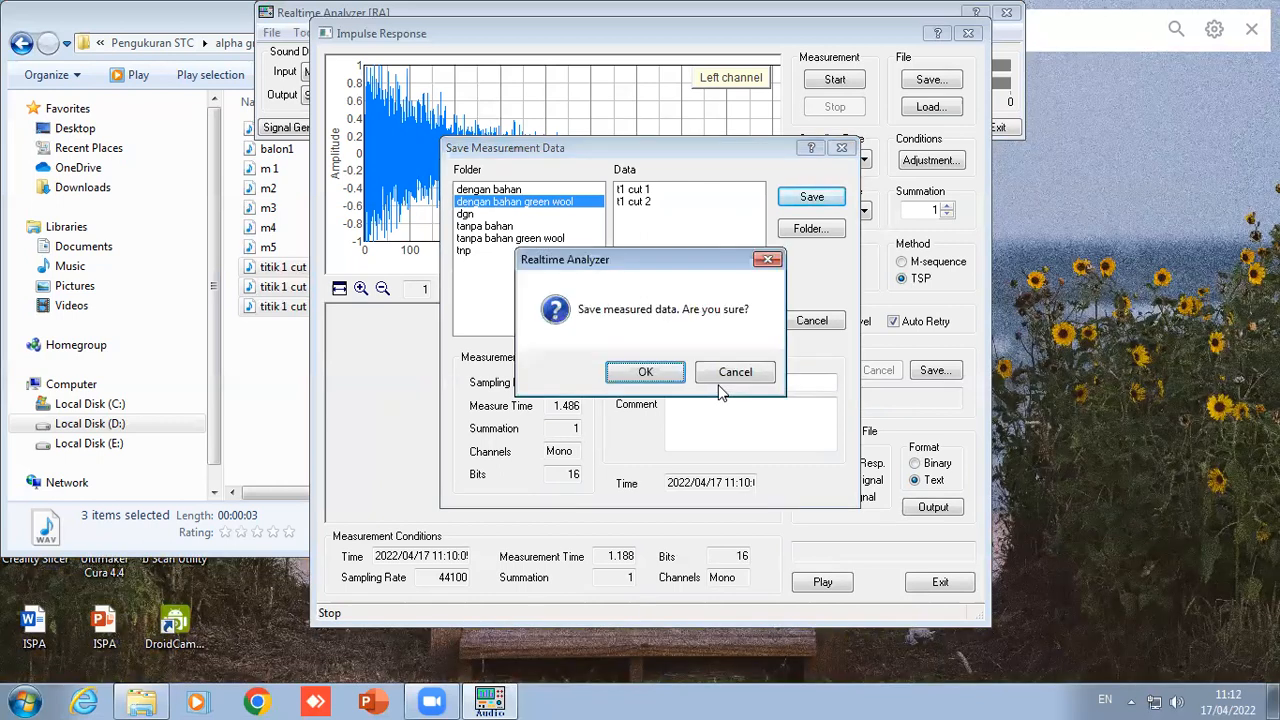
{"action": "key", "text": "Return"}
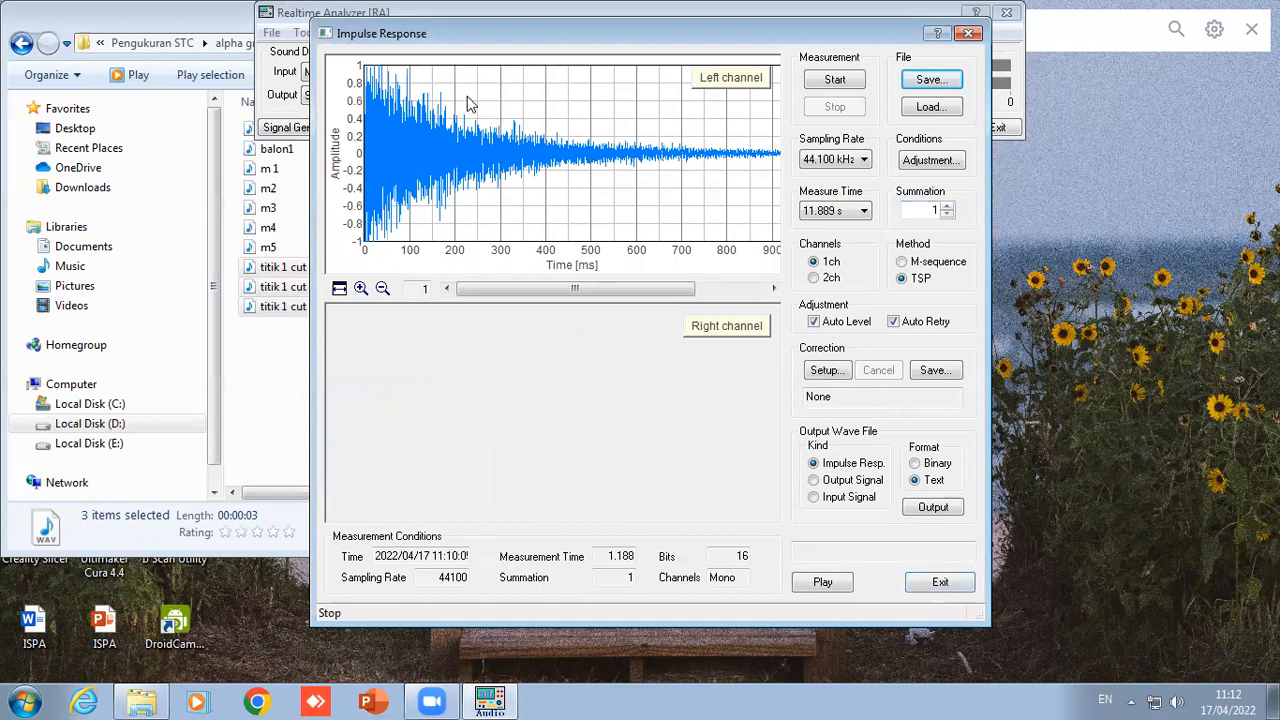
- Close the impulse response window and Realtime Analyzer, and launch Sound Analyzer from the Acoustic Analyzing System 5E program group
{"action": "left_click", "coordinate": [970, 33]}
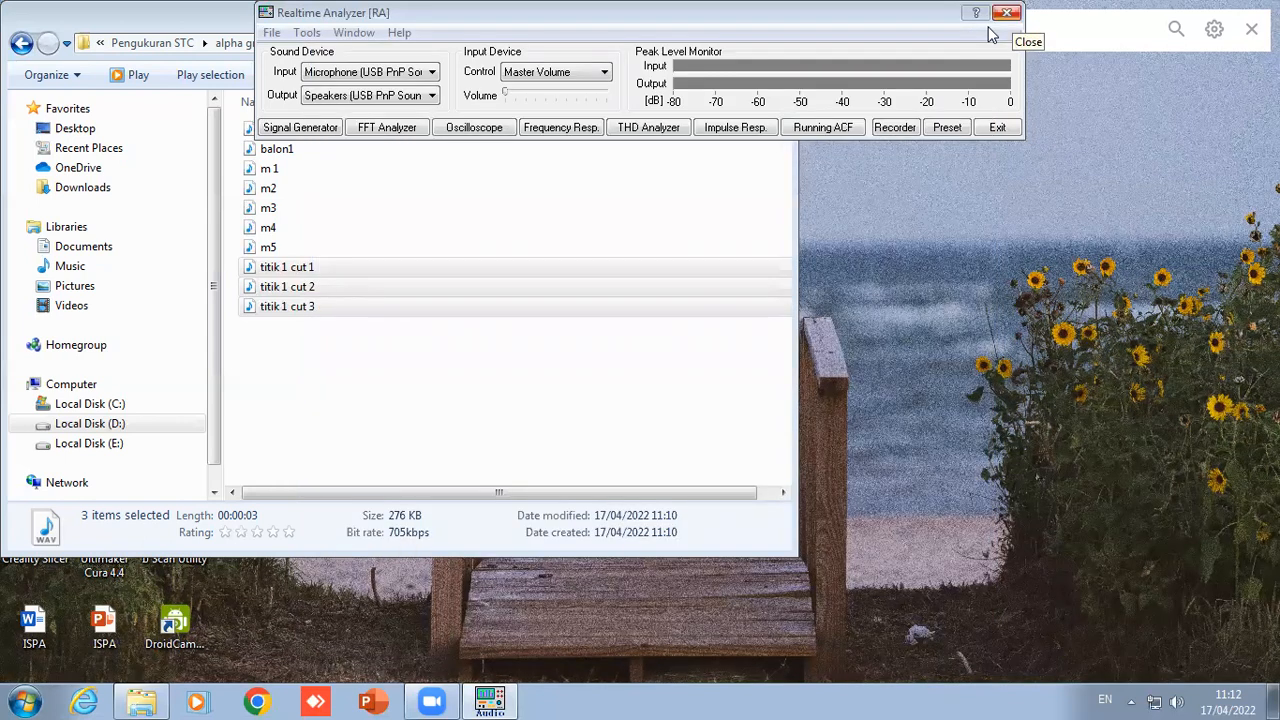
{"action": "left_click", "coordinate": [1006, 13]}
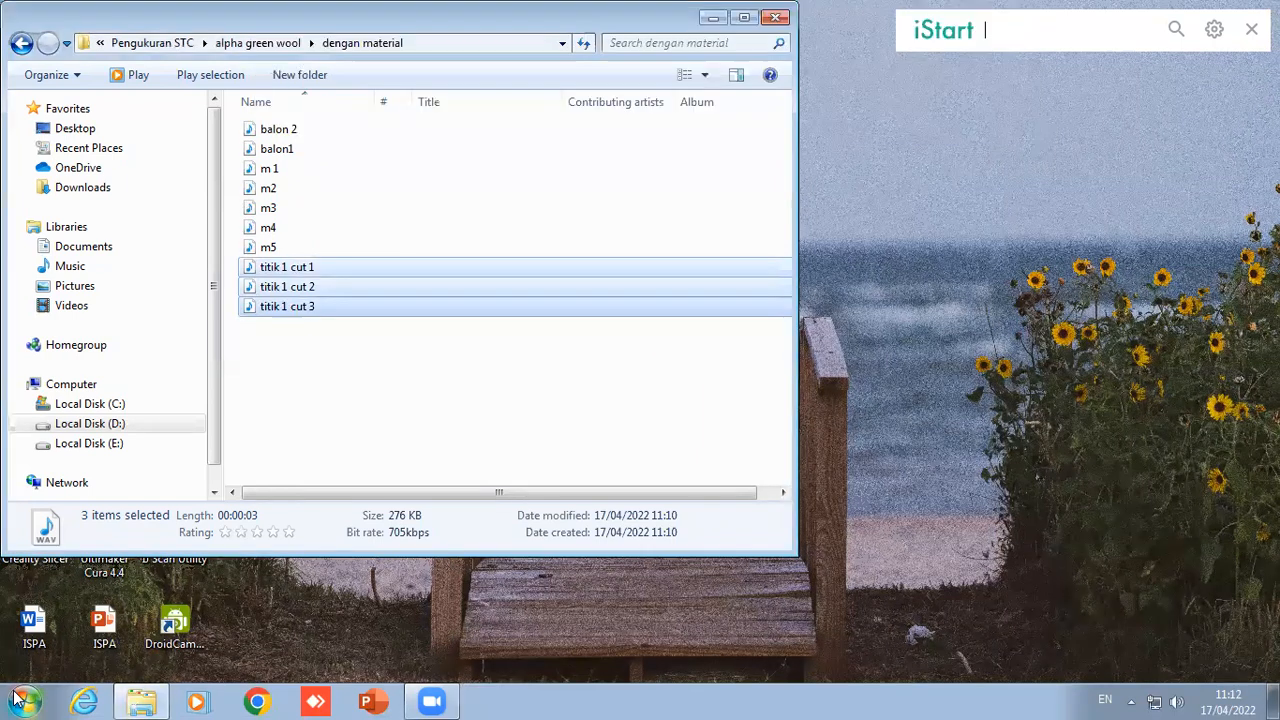
{"action": "key", "text": "super"}
{"action": "left_click", "coordinate": [88, 620]}
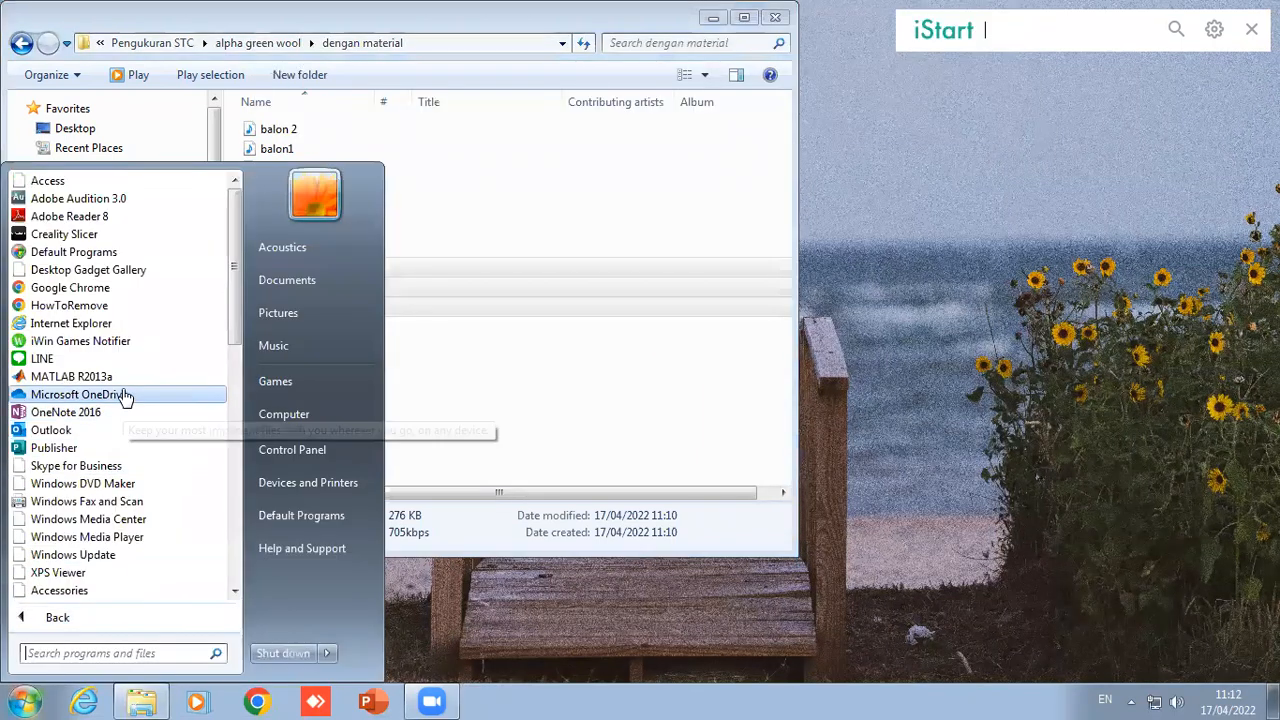
{"action": "scroll", "coordinate": [133, 416], "scroll_direction": "down", "scroll_amount": 3}
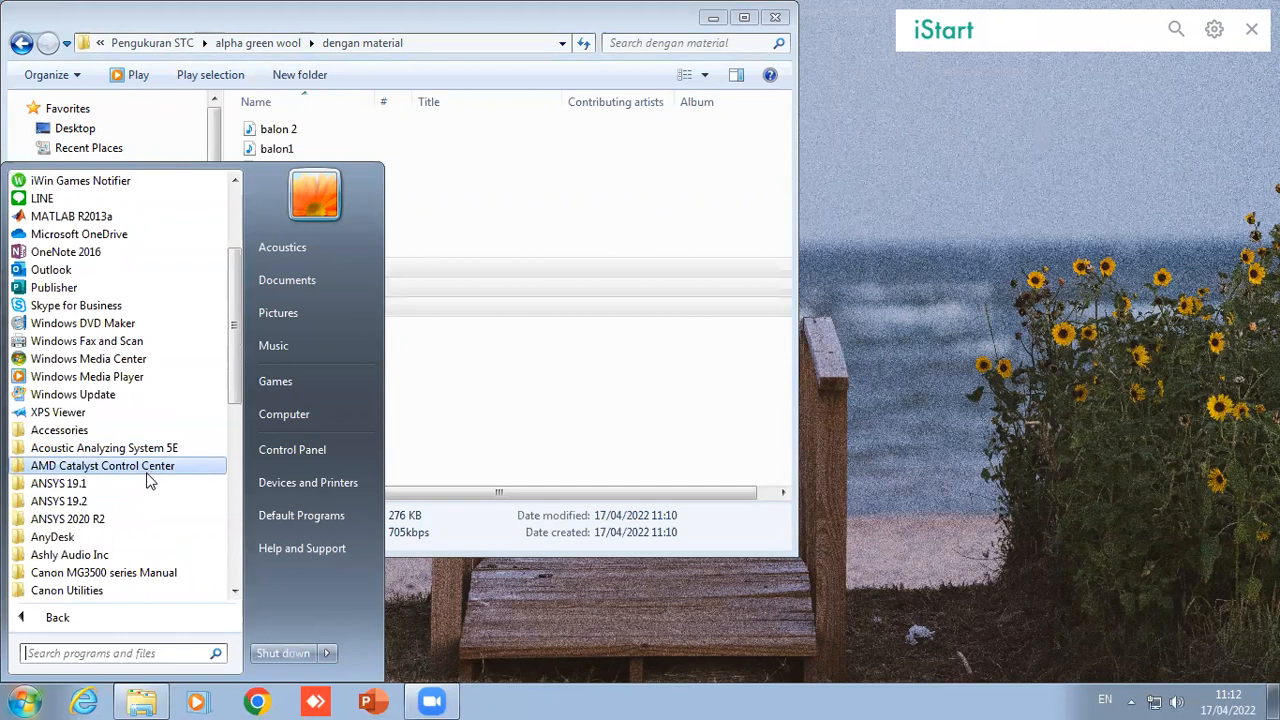
{"action": "left_click", "coordinate": [157, 456]}
{"action": "left_click", "coordinate": [120, 518]}
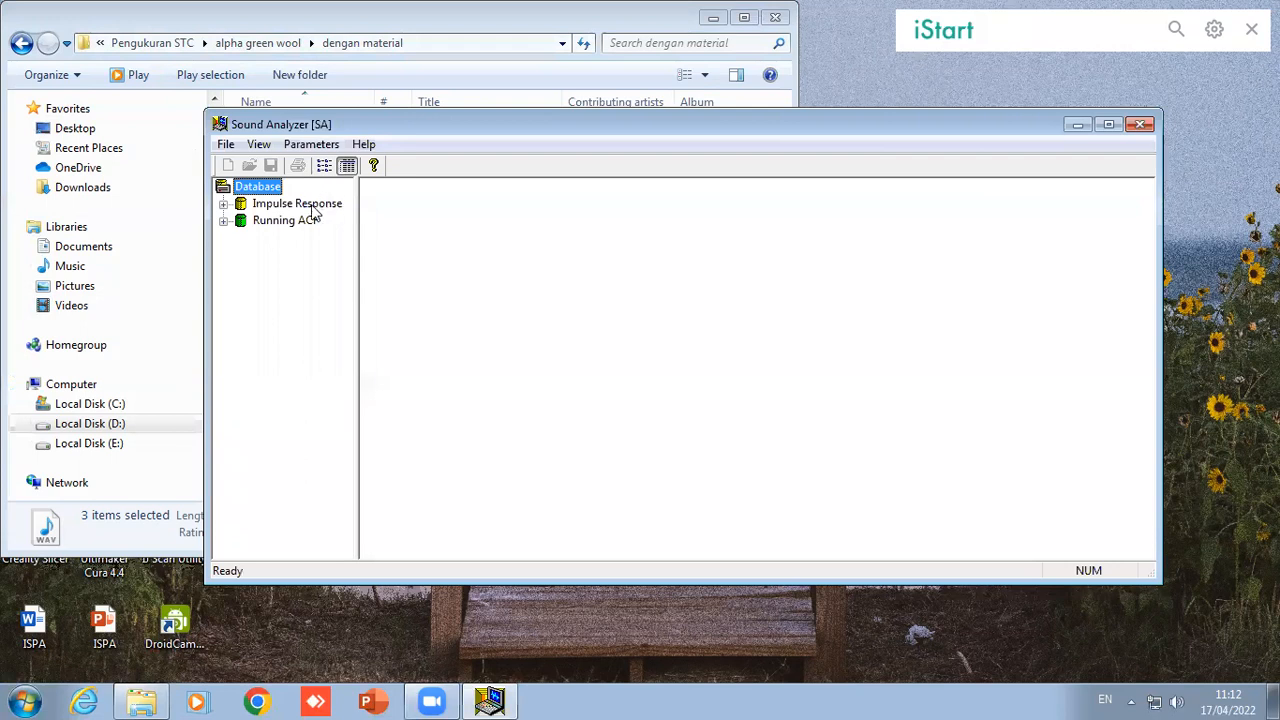
- Calculate the acoustic parameters for the uncalculated data in the dengan bahan green wool folder, using 1-octave bands from 63 to 4000 Hz
{"action": "left_click", "coordinate": [313, 205]}
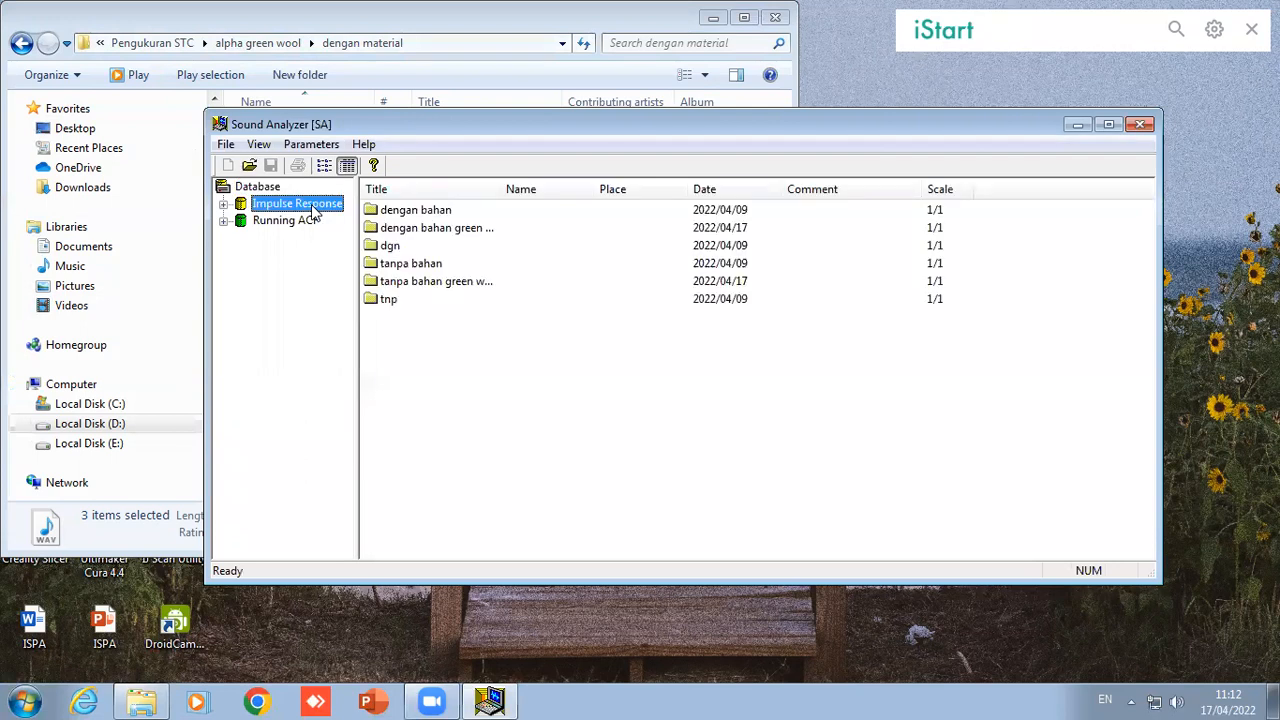
{"action": "double_click", "coordinate": [388, 228]}
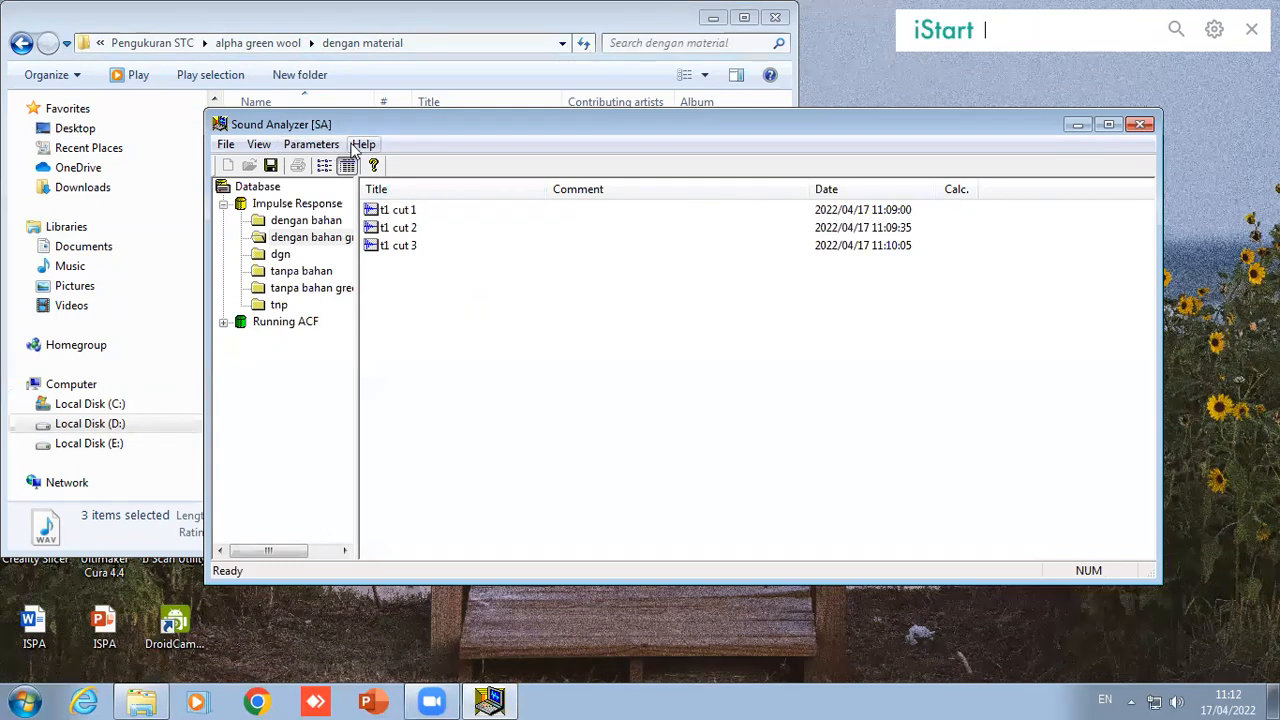
{"action": "left_click", "coordinate": [311, 144]}
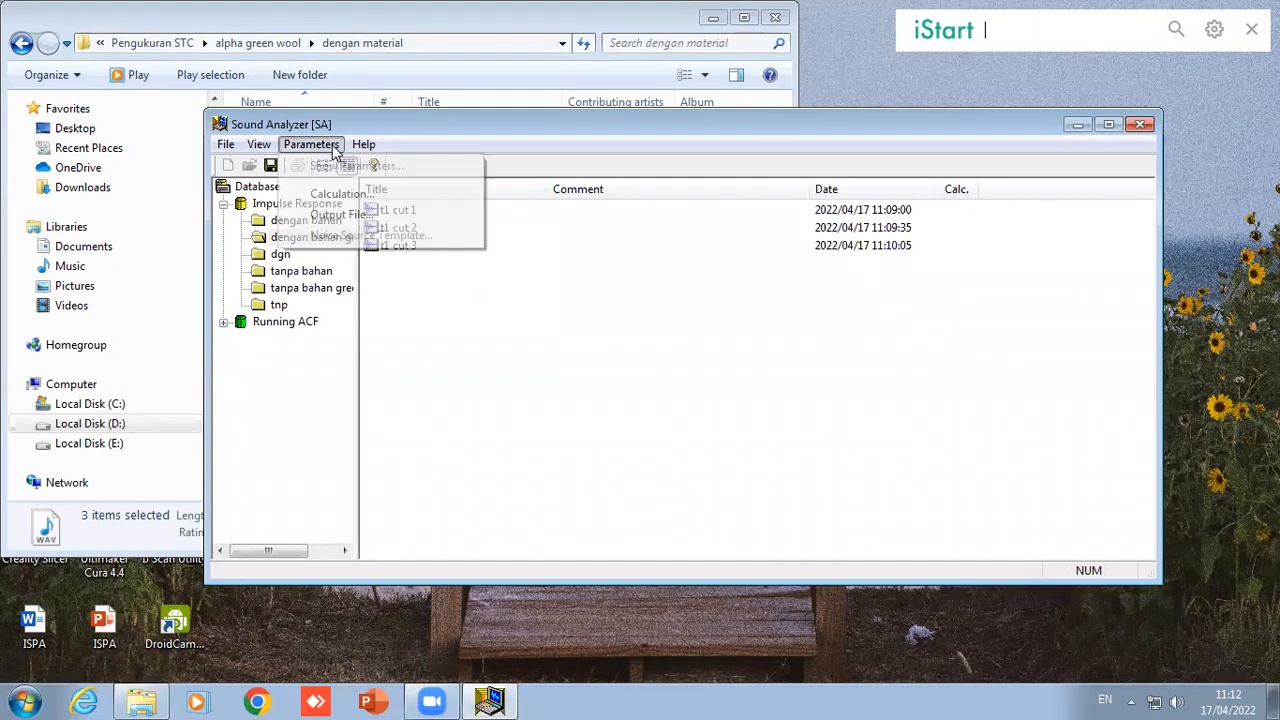
{"action": "left_click", "coordinate": [340, 194]}
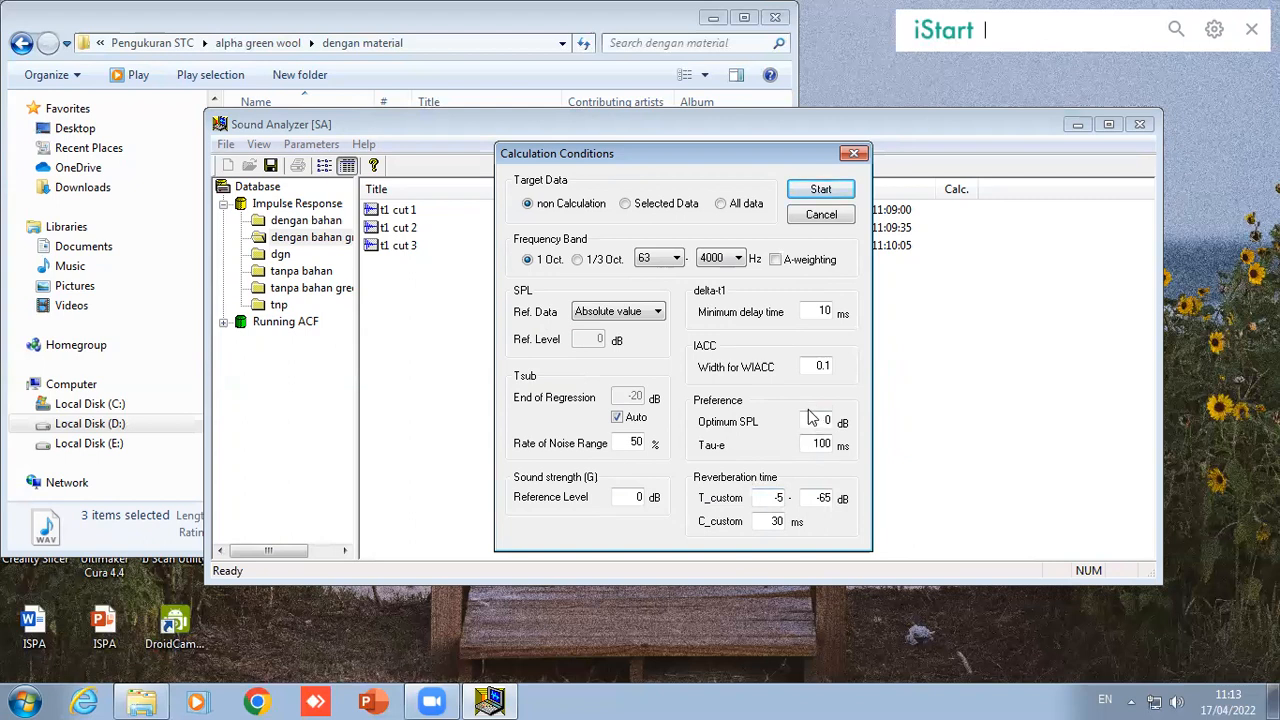
{"action": "left_click", "coordinate": [819, 190]}
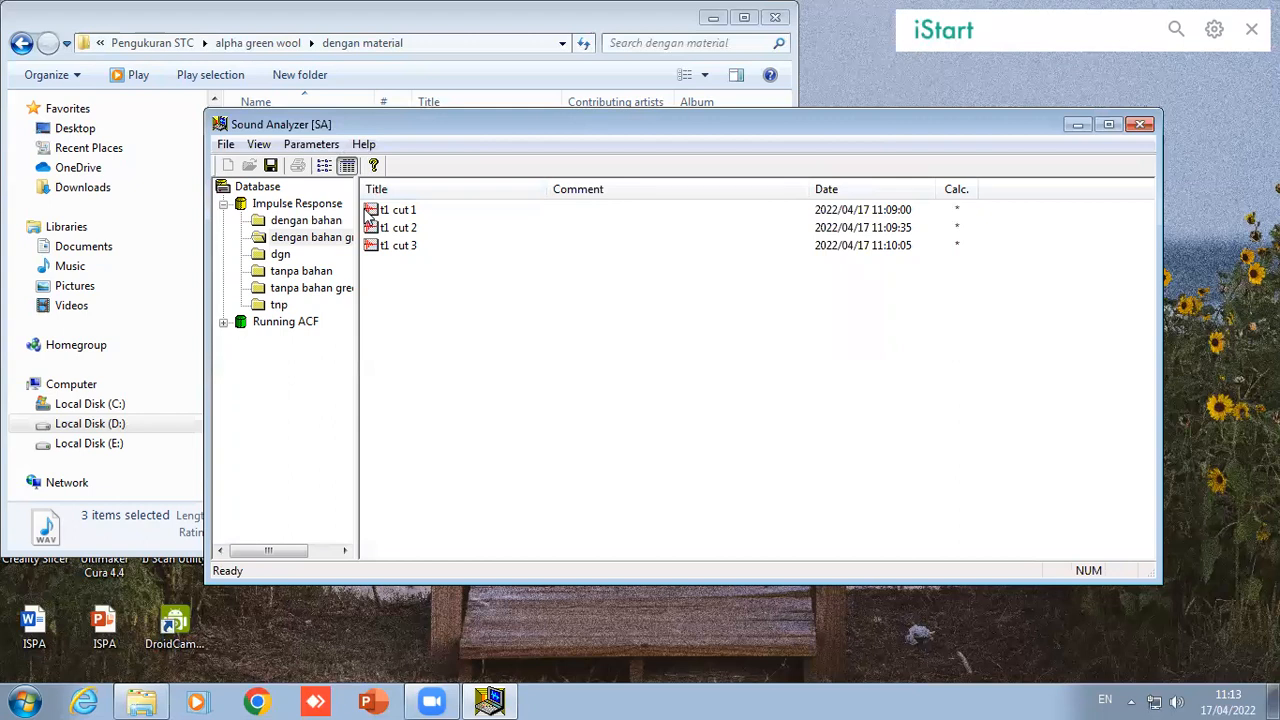
- Open the t1 cut 1 results and show their reverberation parameters with the second set of calculation conditions
{"action": "left_click", "coordinate": [411, 214]}
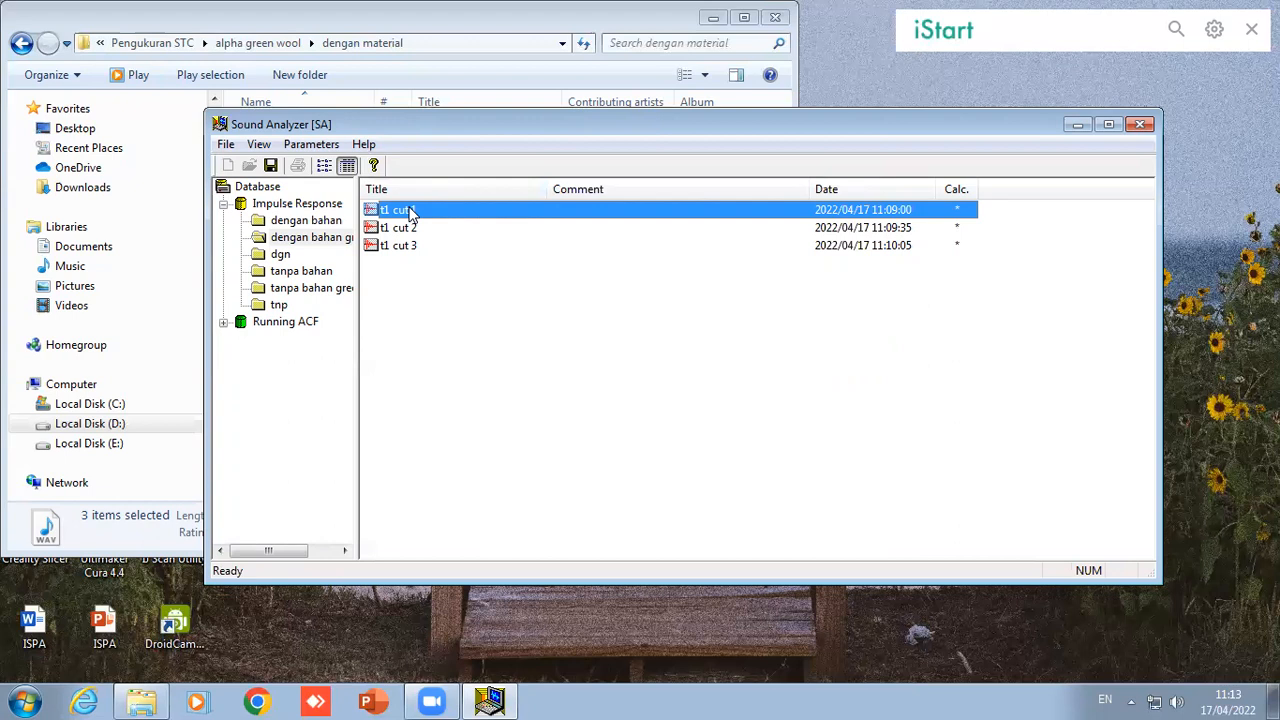
{"action": "double_click", "coordinate": [411, 213]}
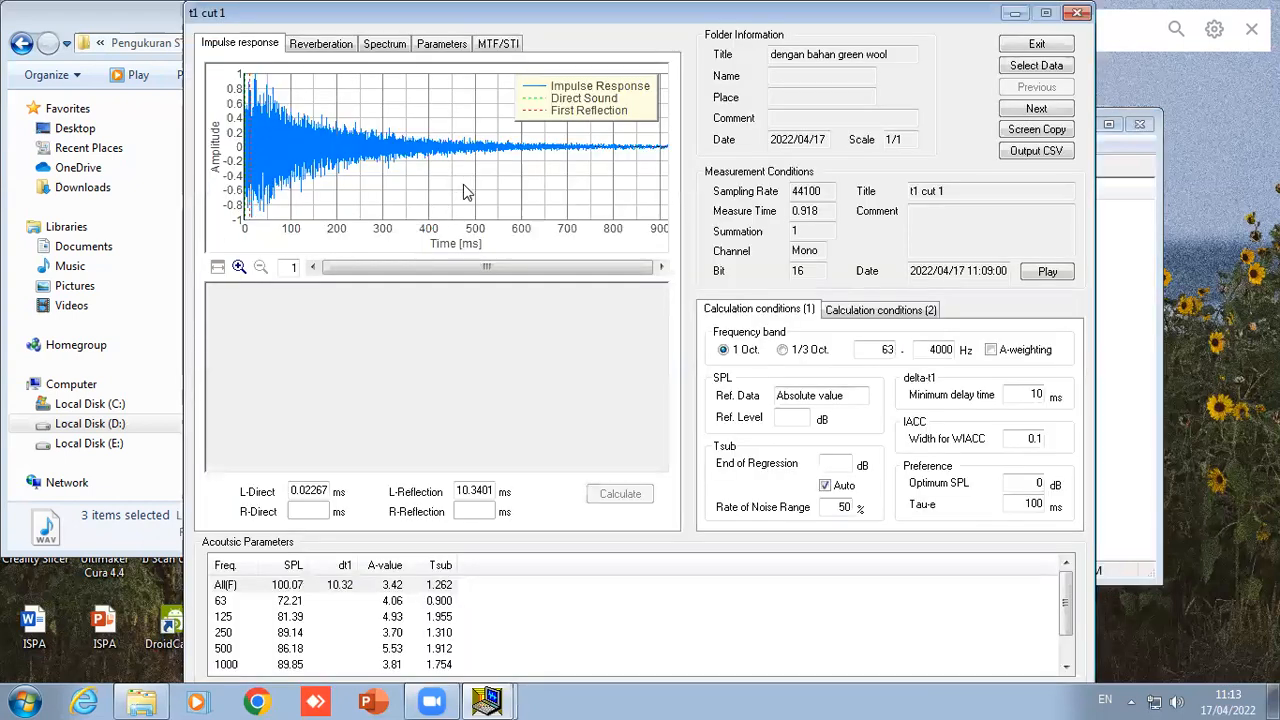
{"action": "left_click", "coordinate": [330, 48]}
{"action": "left_click", "coordinate": [863, 311]}
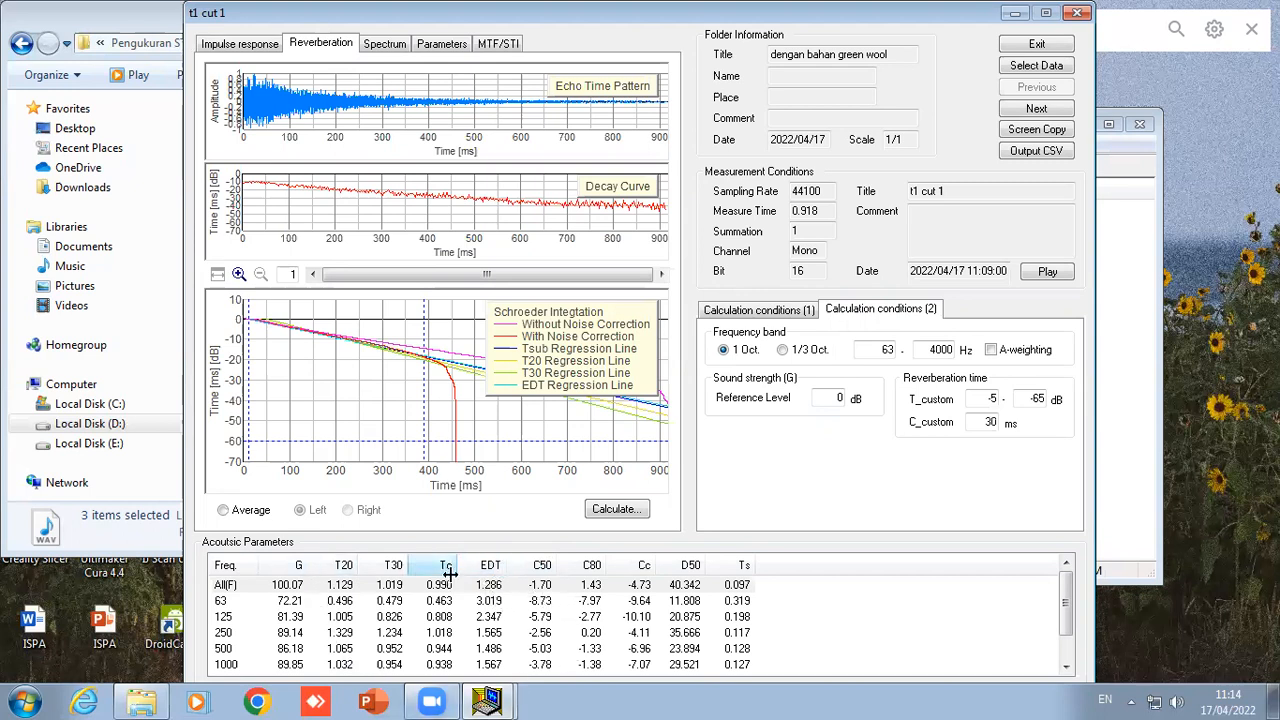
- Export the t1 cut 1 results as CSV file t1 cut 1 to Data MHS dan LAB, Pengukuran STC, alpha green wool, dengan material on drive D
{"action": "left_click", "coordinate": [1062, 155]}
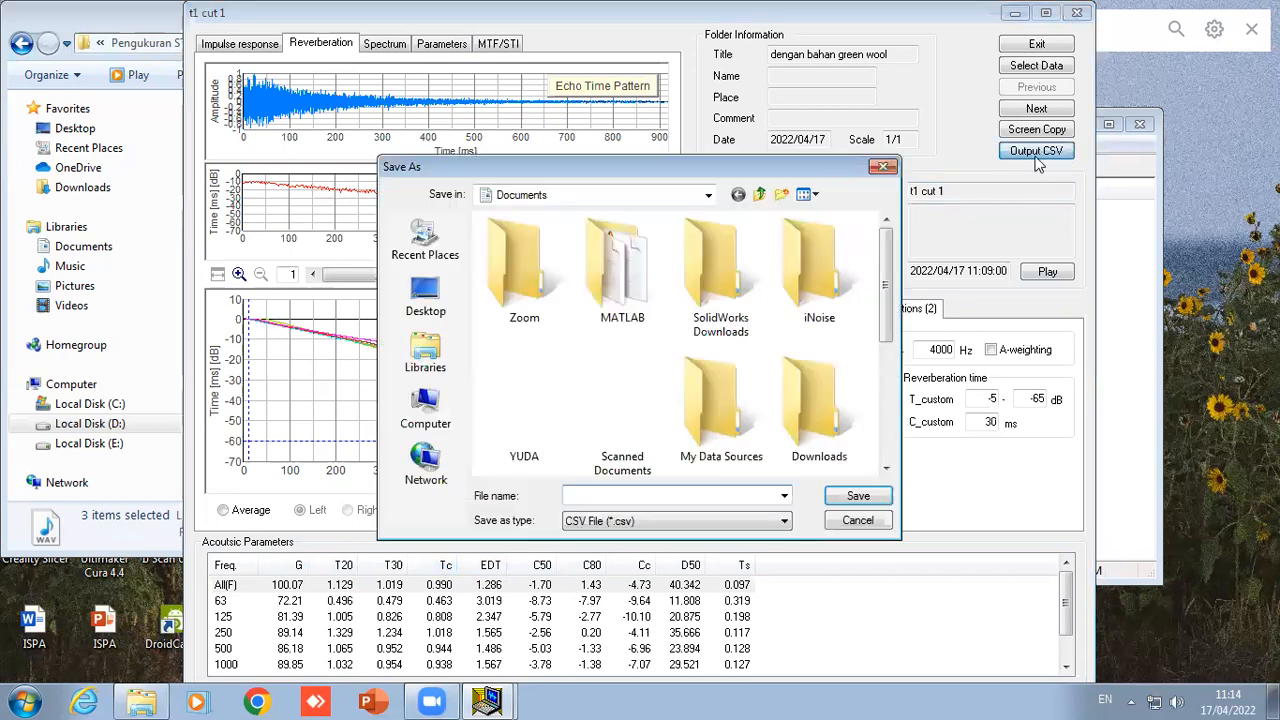
{"action": "left_click", "coordinate": [421, 410]}
{"action": "double_click", "coordinate": [574, 312]}
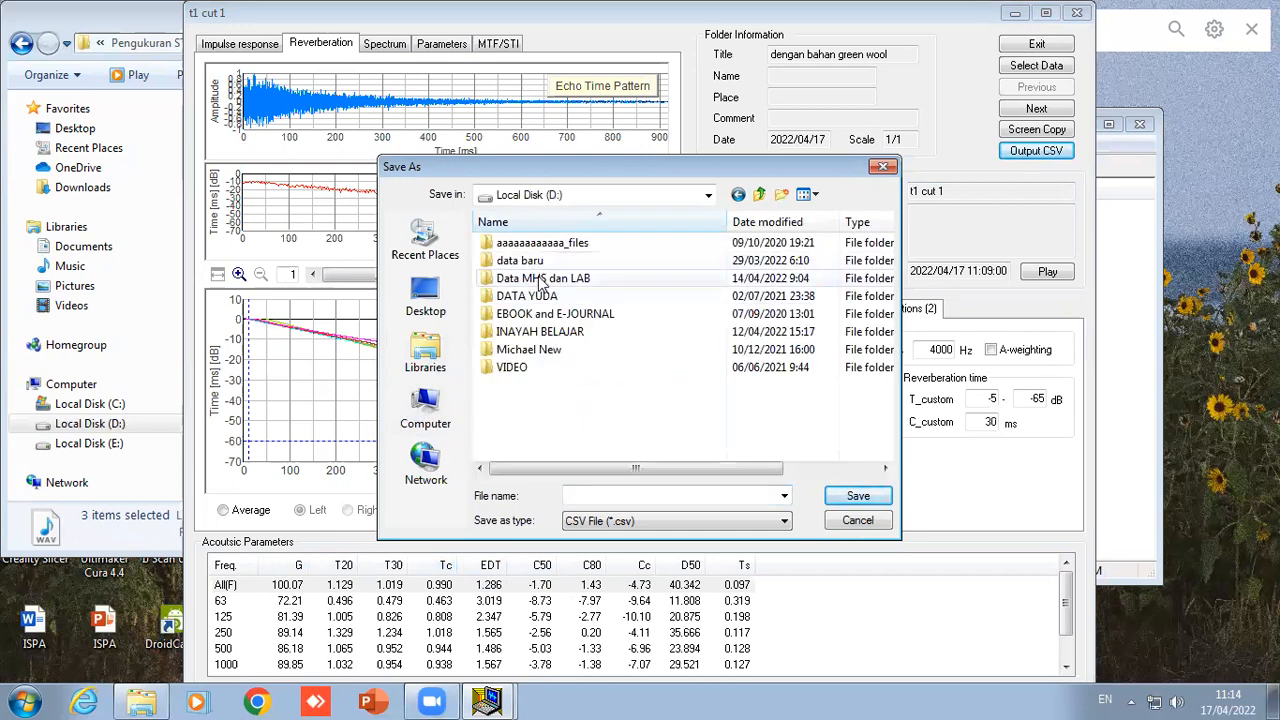
{"action": "double_click", "coordinate": [541, 279]}
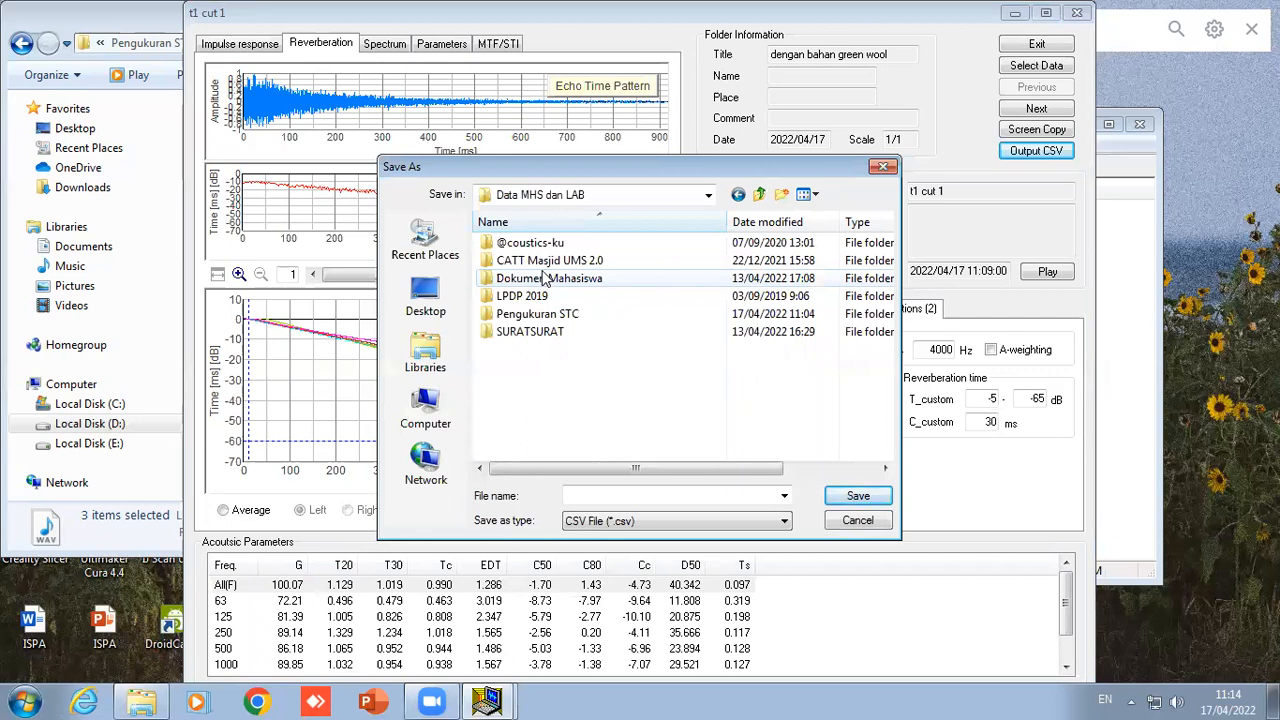
{"action": "double_click", "coordinate": [545, 316]}
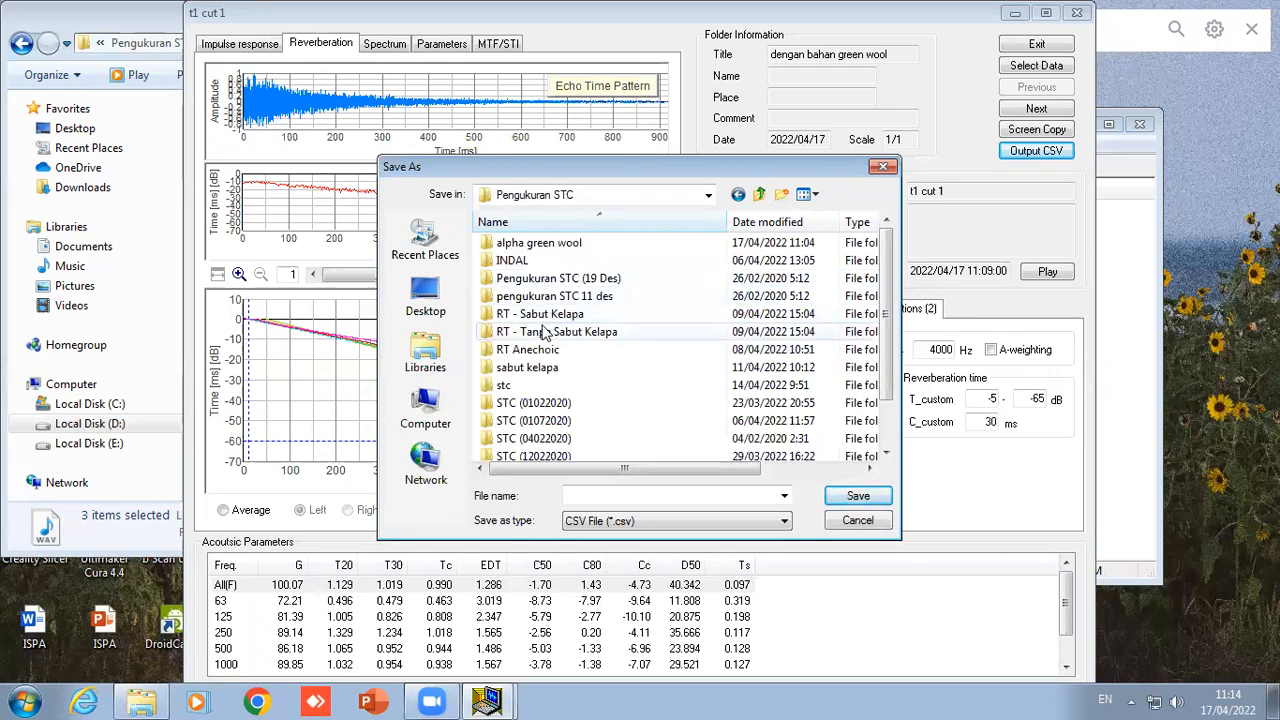
{"action": "double_click", "coordinate": [537, 245]}
{"action": "double_click", "coordinate": [534, 248]}
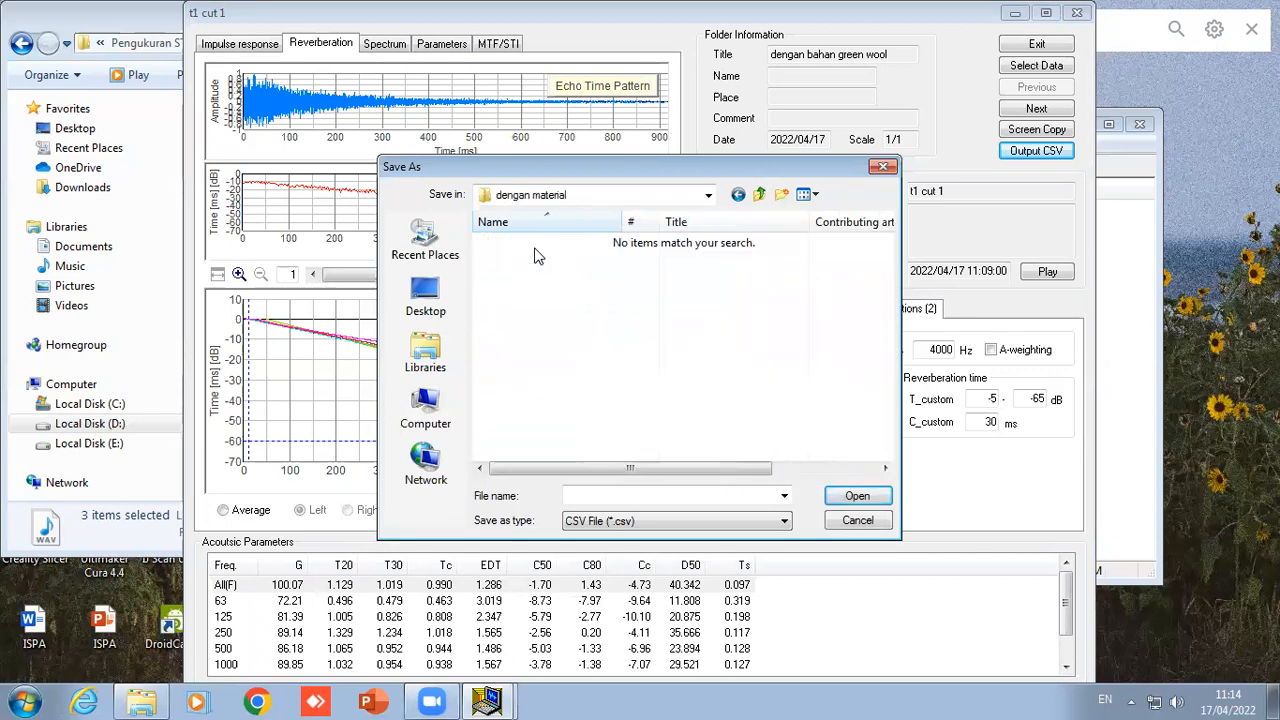
{"action": "left_click", "coordinate": [601, 495]}
{"action": "type", "text": "t1 cut 1"}
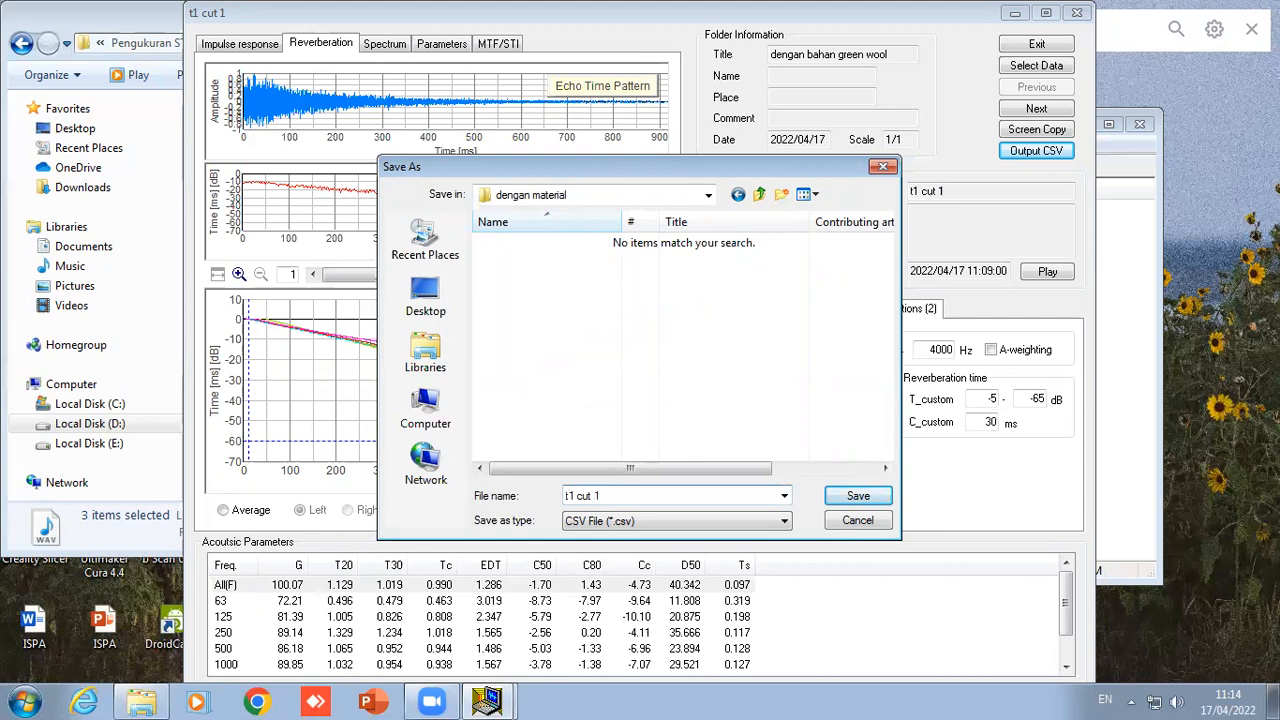
{"action": "key", "text": "Return"}
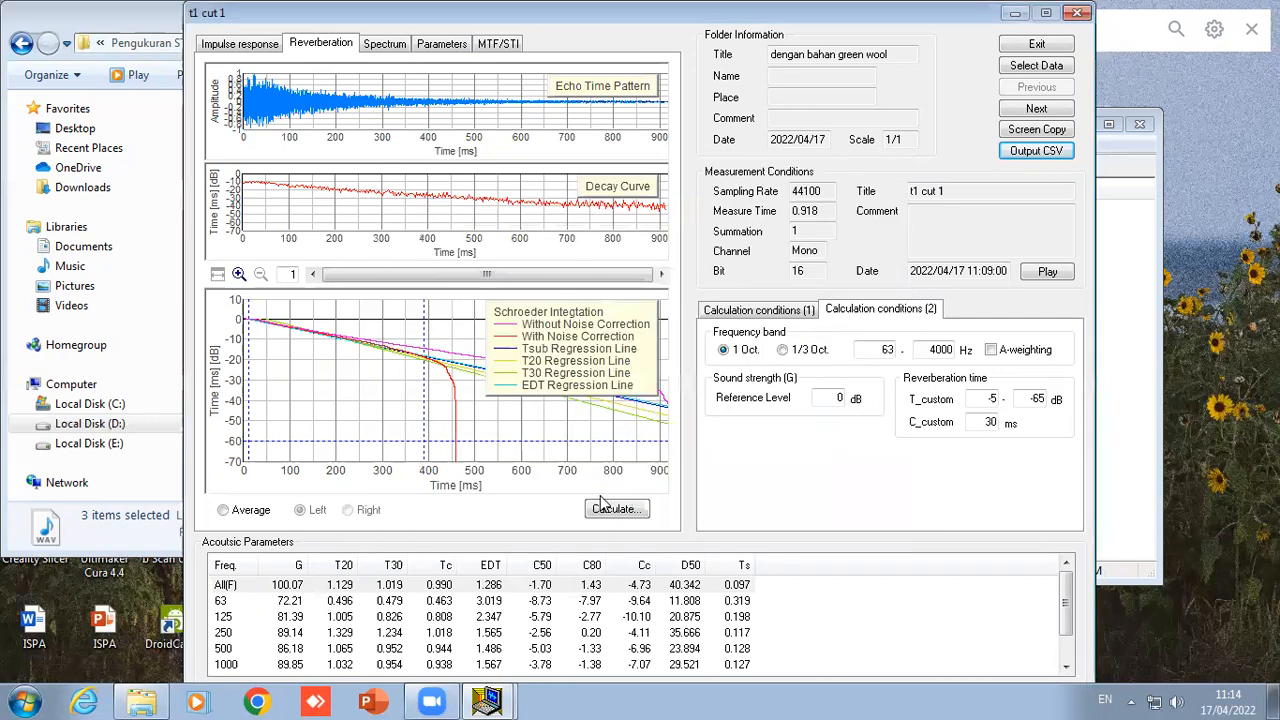
- Export the reverberation results of t1 cut 2 to the dengan material folder as CSV file t1 cut 2
{"action": "left_click", "coordinate": [1036, 110]}
{"action": "left_click", "coordinate": [1036, 150]}
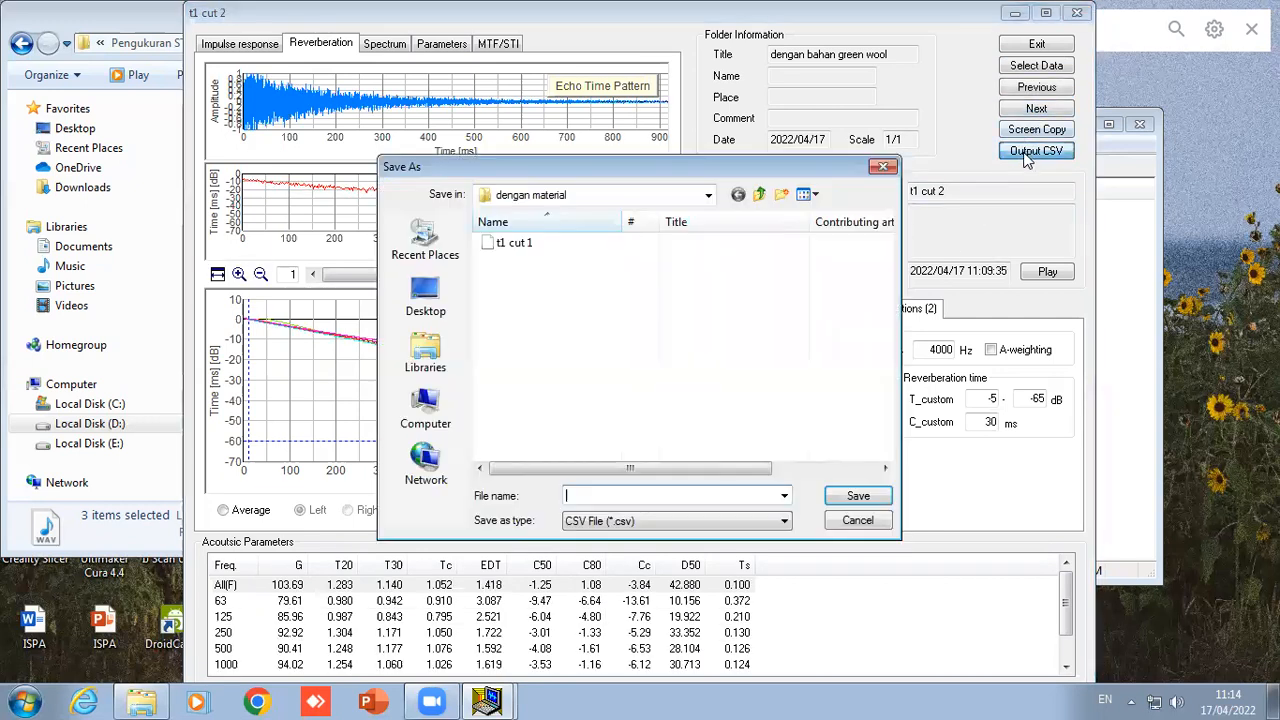
{"action": "left_click", "coordinate": [492, 249]}
{"action": "left_click", "coordinate": [678, 500]}
{"action": "left_click", "coordinate": [678, 500]}
{"action": "key", "text": "BackSpace"}
{"action": "type", "text": "2"}
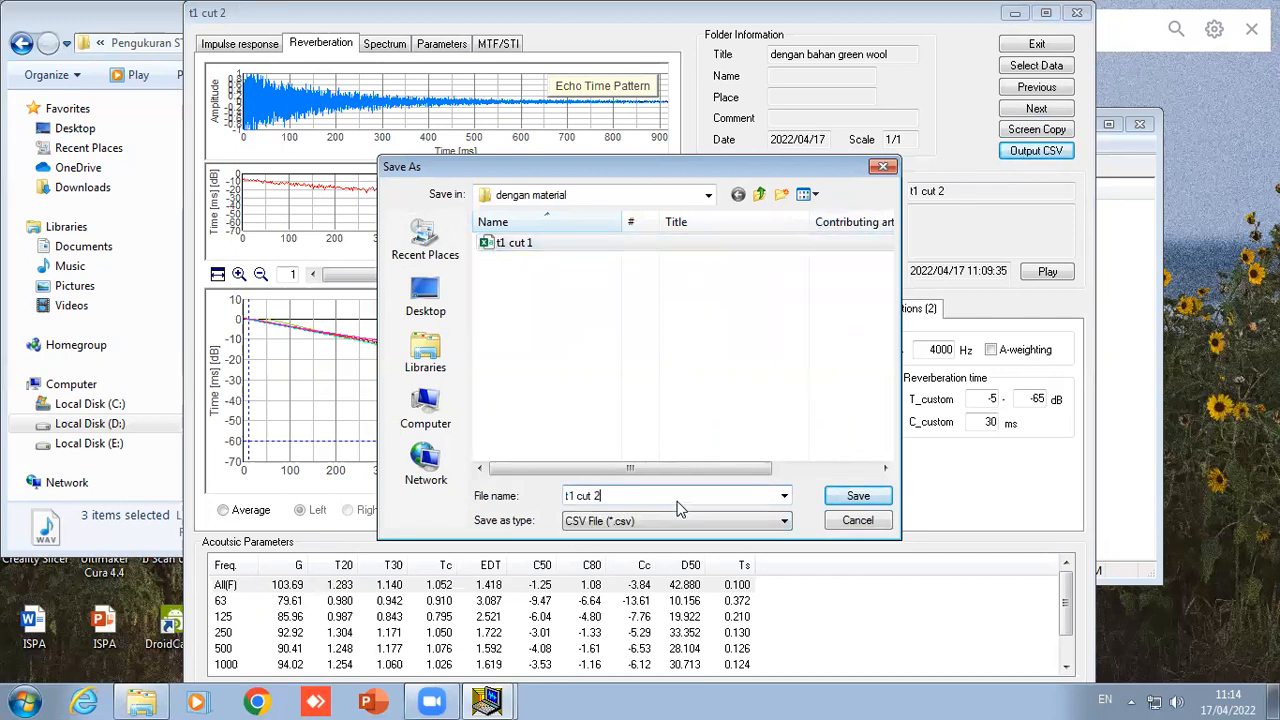
{"action": "key", "text": "Return"}
- Export the reverberation results of t1 cut 3 to the dengan material folder as CSV file t1 cut 3
{"action": "left_click", "coordinate": [1066, 110]}
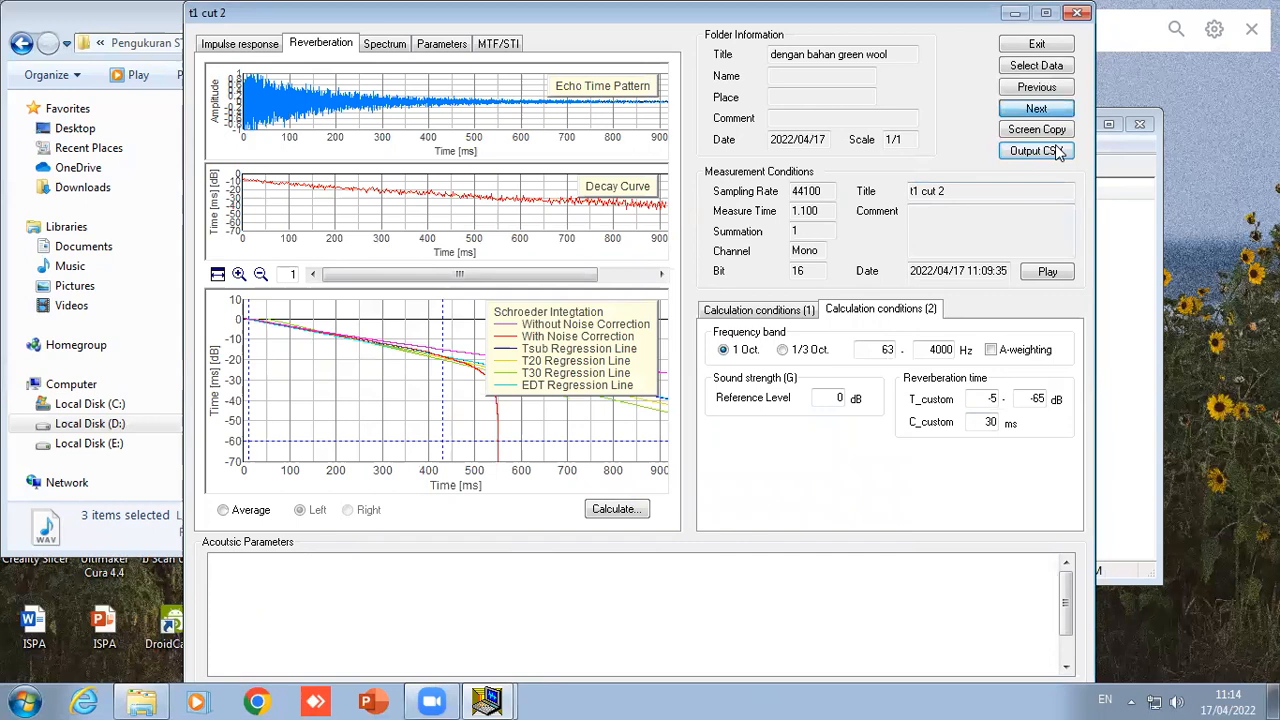
{"action": "left_click", "coordinate": [1058, 152]}
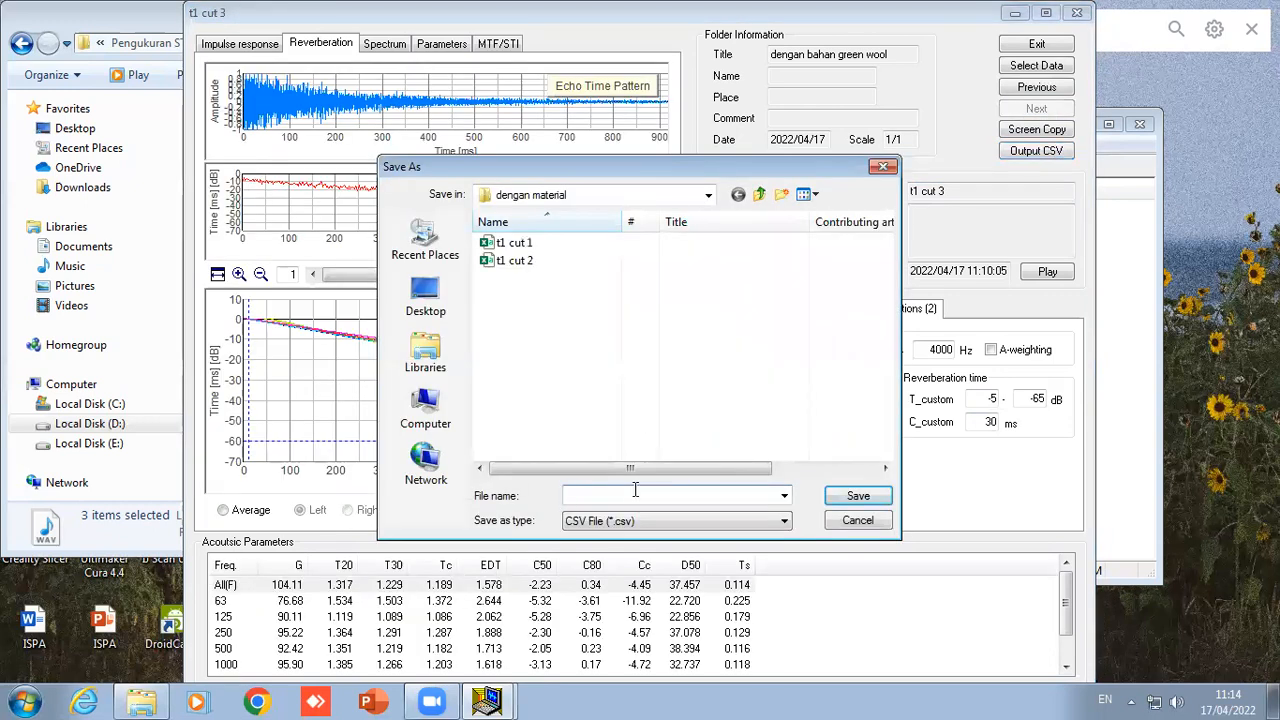
{"action": "left_click", "coordinate": [514, 260]}
{"action": "left_click", "coordinate": [636, 501]}
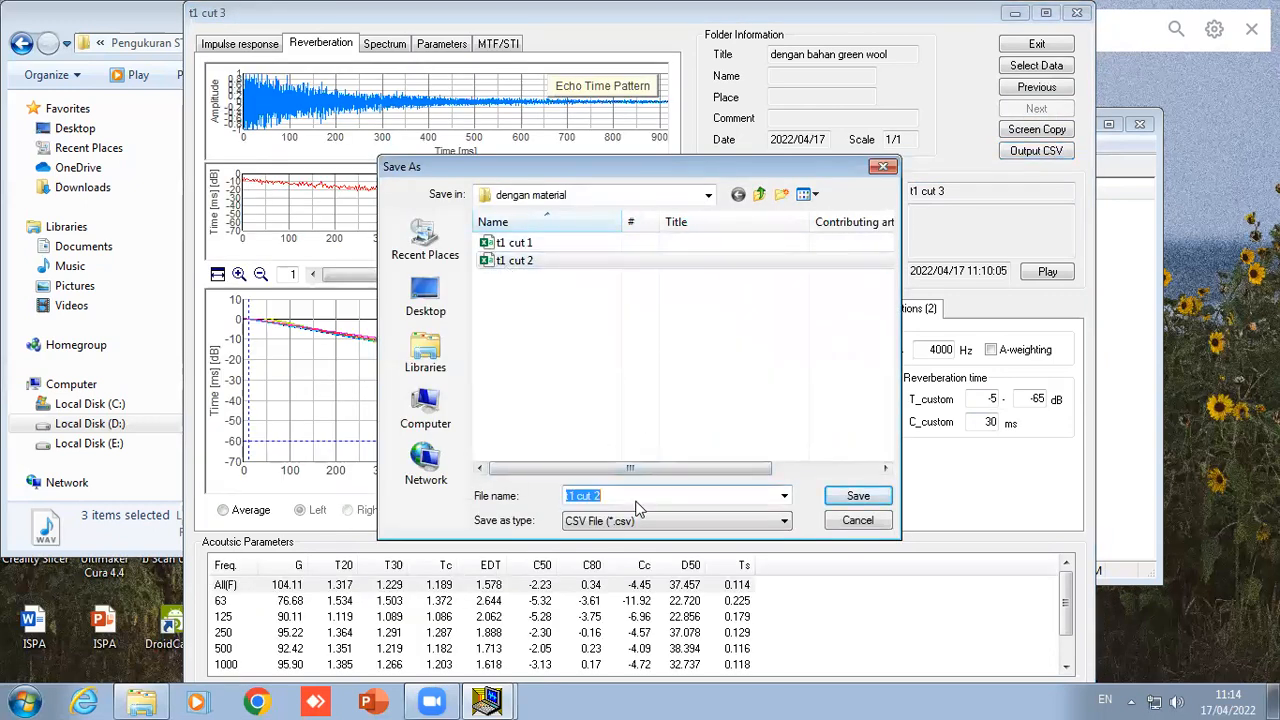
{"action": "left_click", "coordinate": [636, 501]}
{"action": "left_click", "coordinate": [650, 497]}
{"action": "left_click", "coordinate": [650, 497]}
{"action": "key", "text": "BackSpace"}
{"action": "type", "text": "3"}
{"action": "key", "text": "Return"}
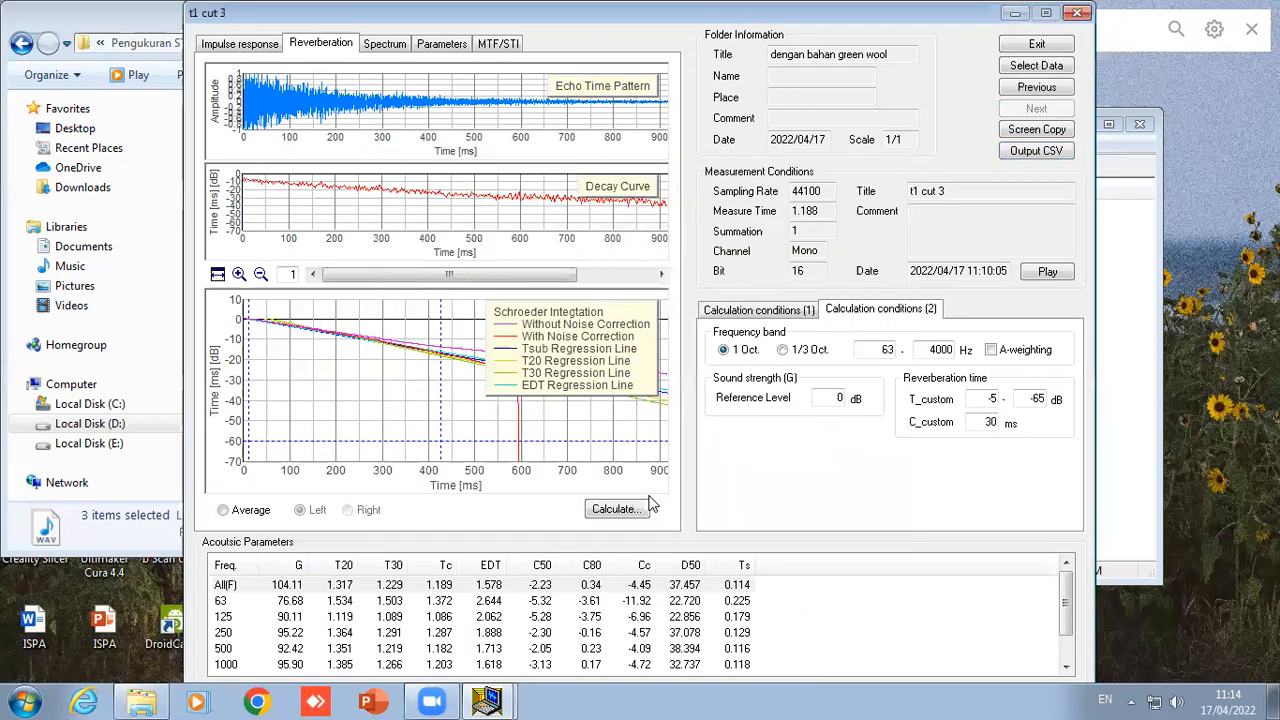
- Close Sound Analyzer and open the exported t1 cut 1 CSV file from the dengan material folder in Excel
{"action": "left_click", "coordinate": [1078, 14]}
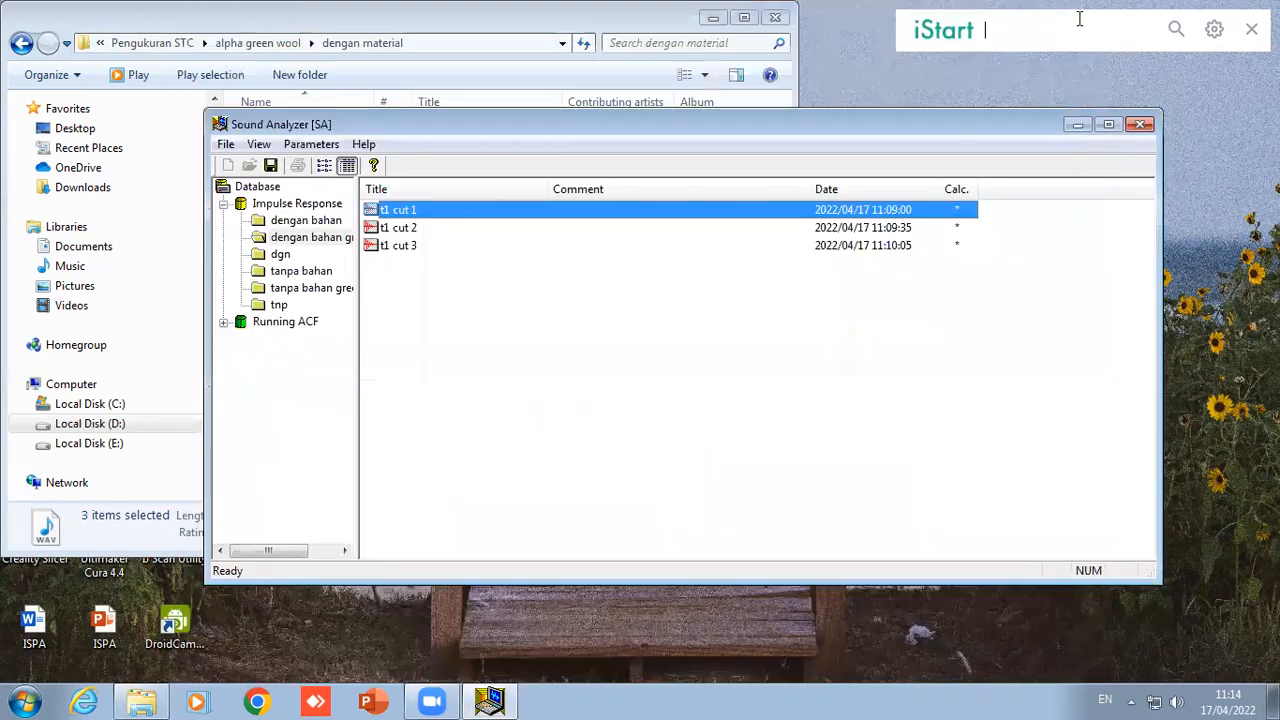
{"action": "left_click", "coordinate": [1140, 124]}
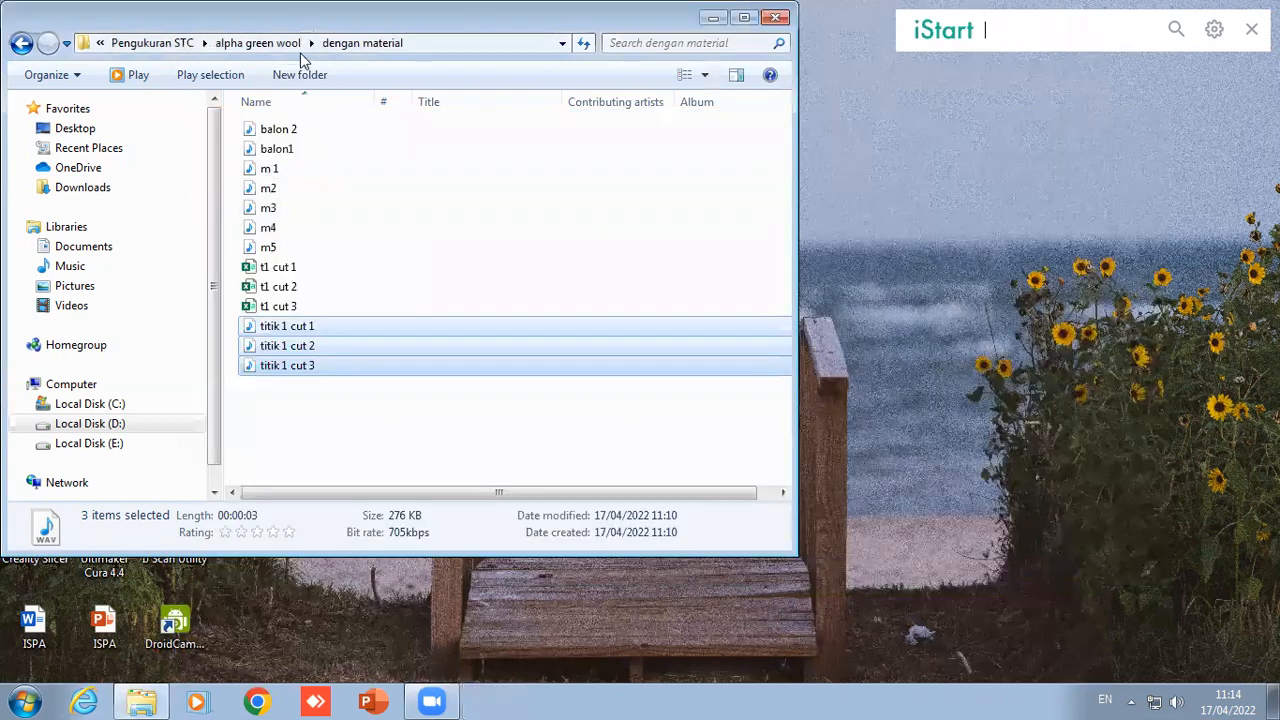
{"action": "left_click", "coordinate": [290, 269]}
{"action": "left_click", "coordinate": [280, 306], "text": "shift"}
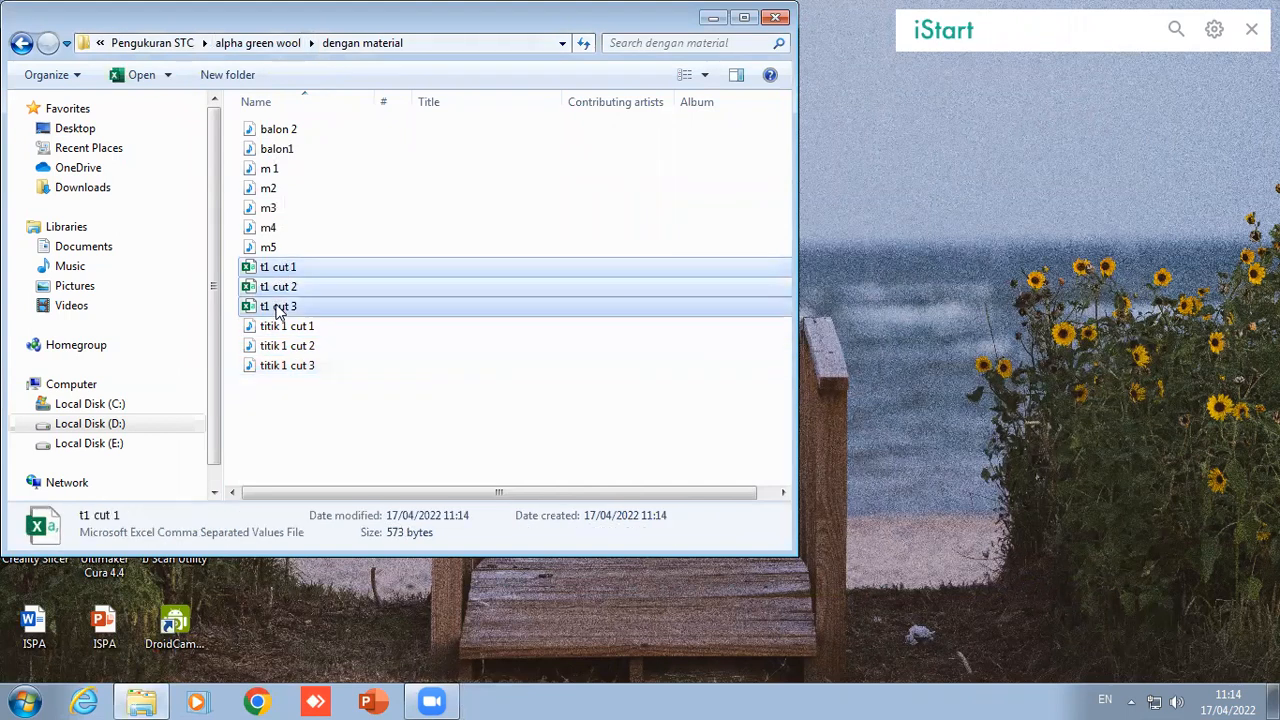
{"action": "left_click", "coordinate": [285, 421]}
{"action": "double_click", "coordinate": [310, 269]}
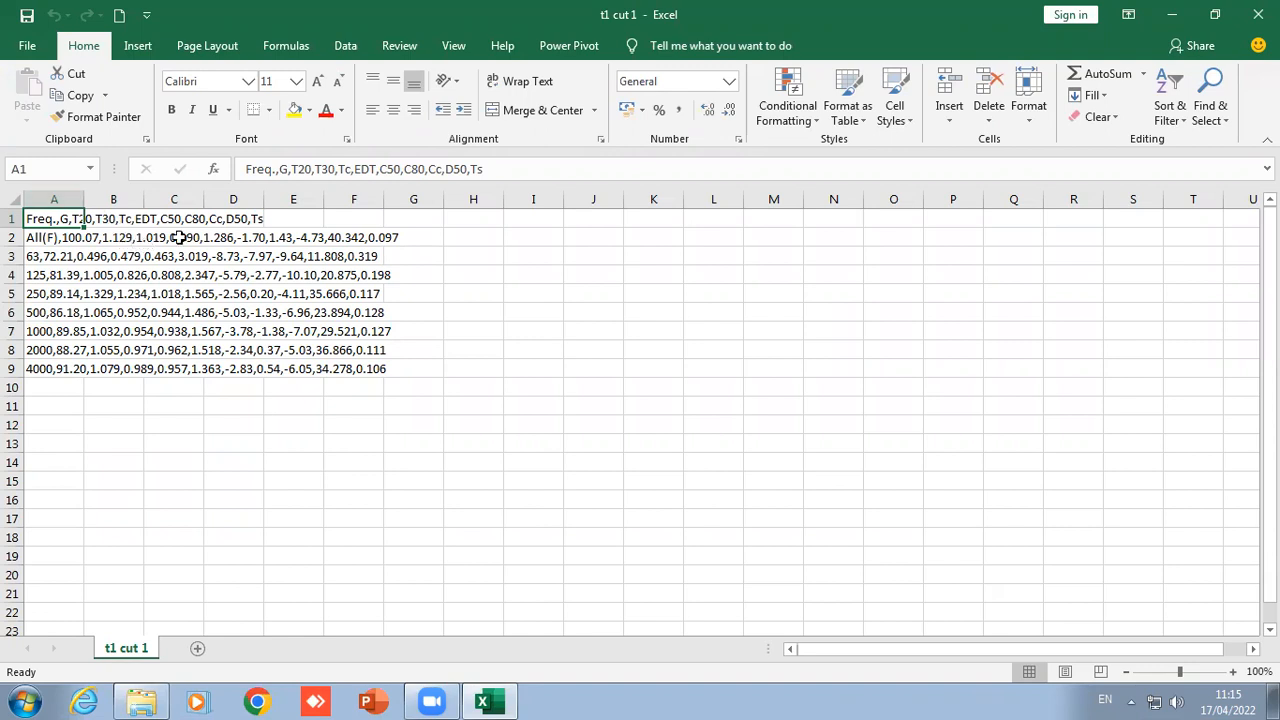
- Split the text in column A into separate columns as delimited data, adding comma as a delimiter and keeping the General format
{"action": "left_click", "coordinate": [58, 203]}
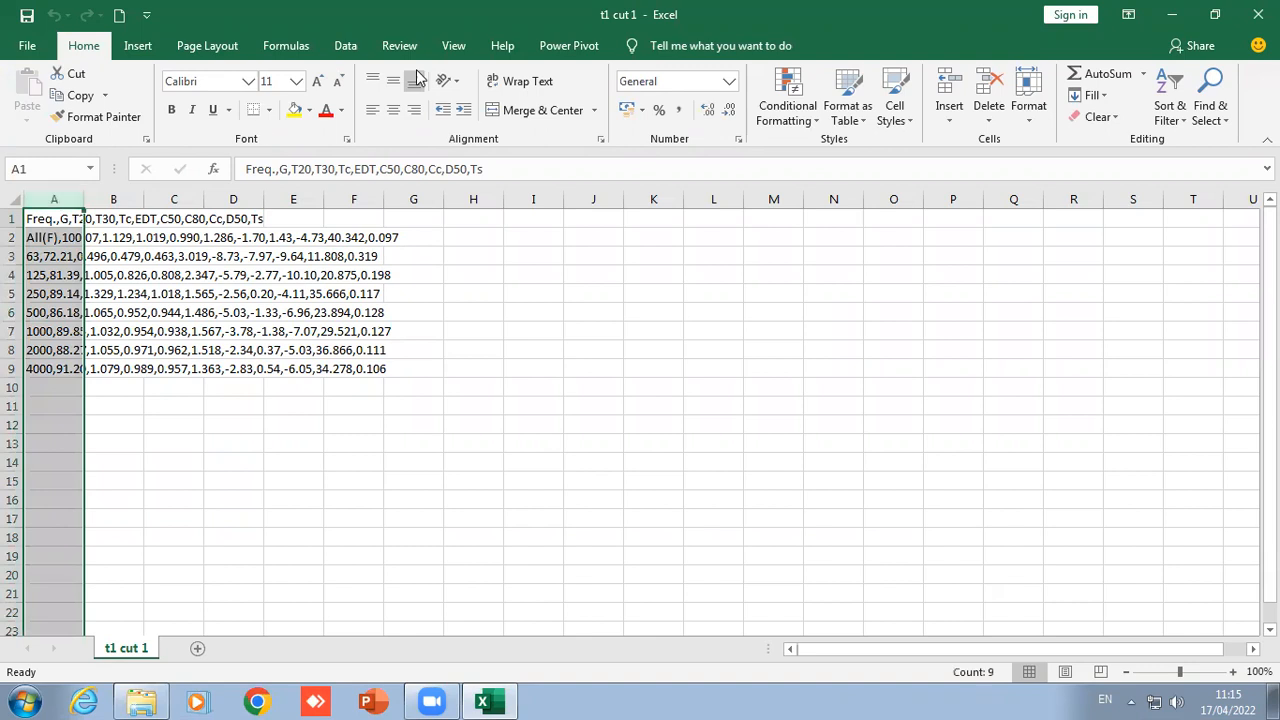
{"action": "left_click", "coordinate": [358, 46]}
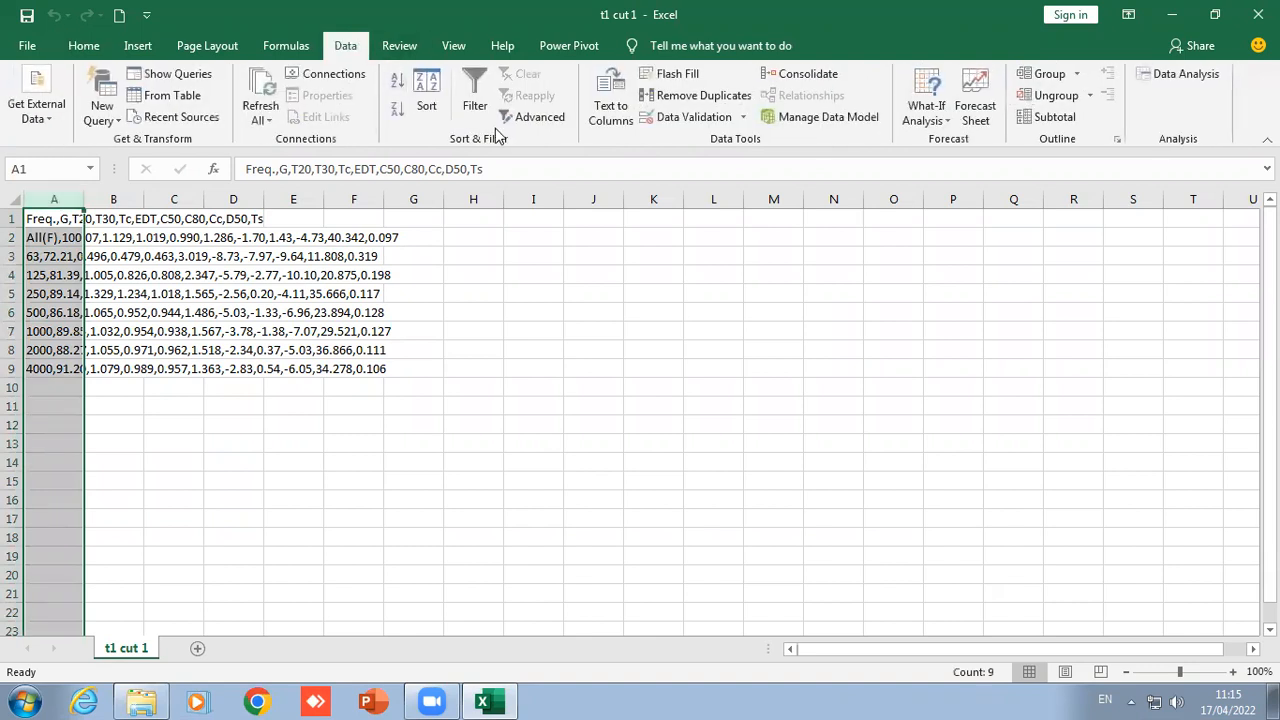
{"action": "left_click", "coordinate": [610, 106]}
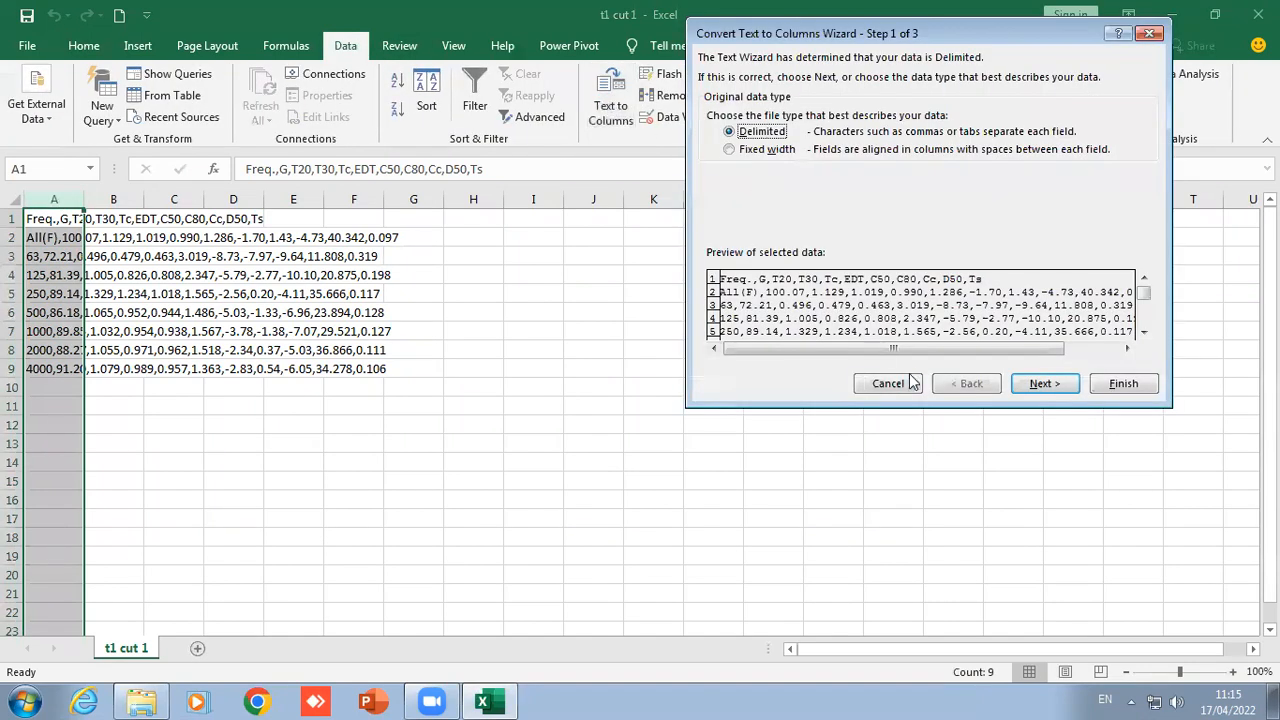
{"action": "left_click", "coordinate": [1043, 384]}
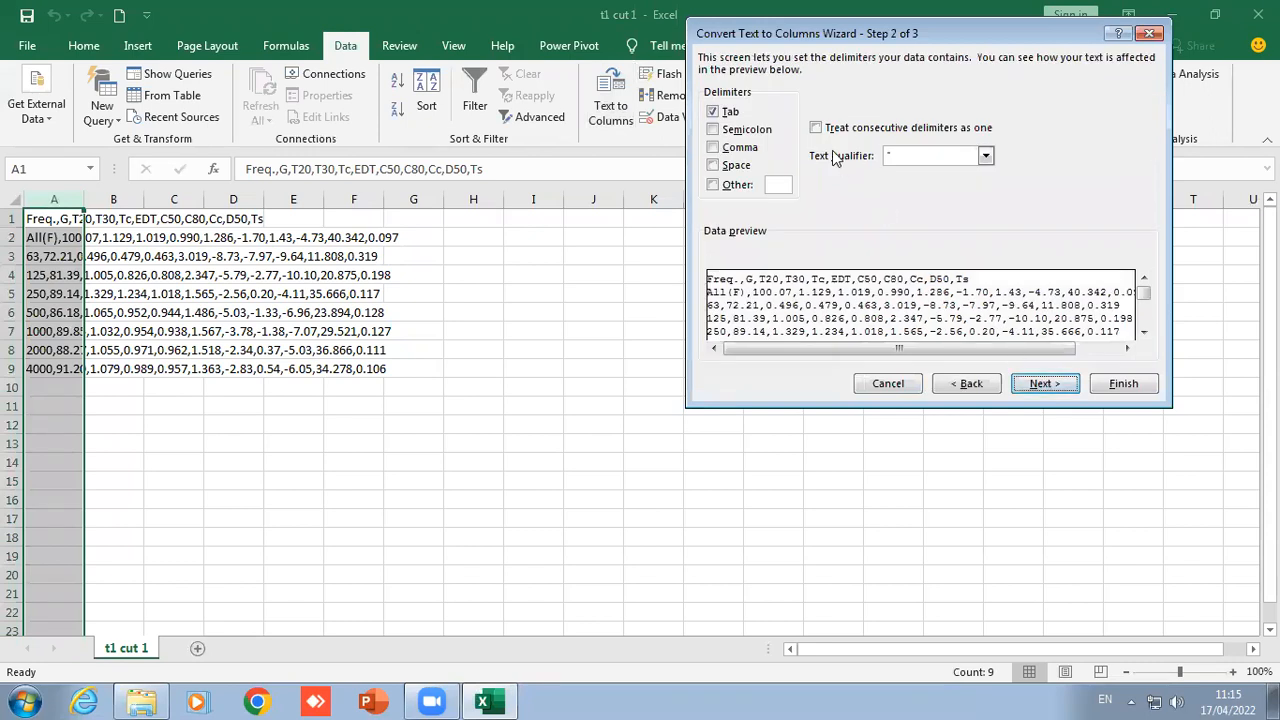
{"action": "left_click", "coordinate": [712, 148]}
{"action": "left_click", "coordinate": [1032, 384]}
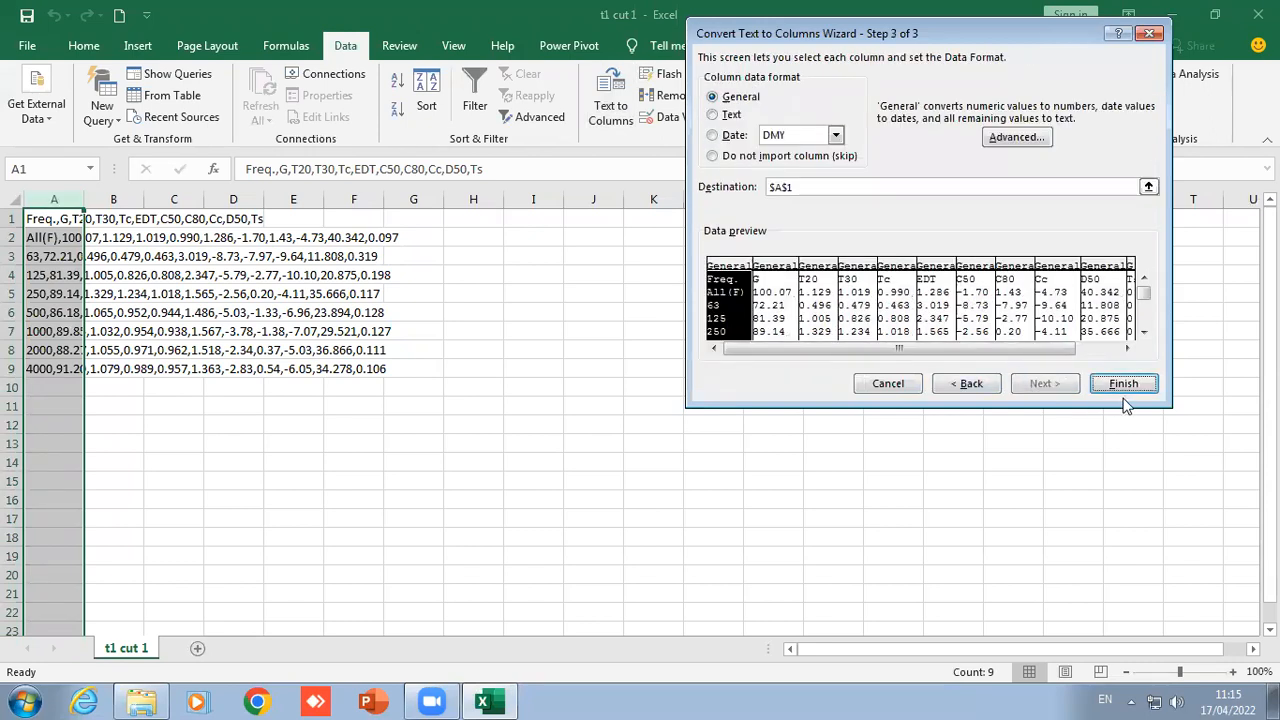
{"action": "left_click", "coordinate": [1126, 388]}
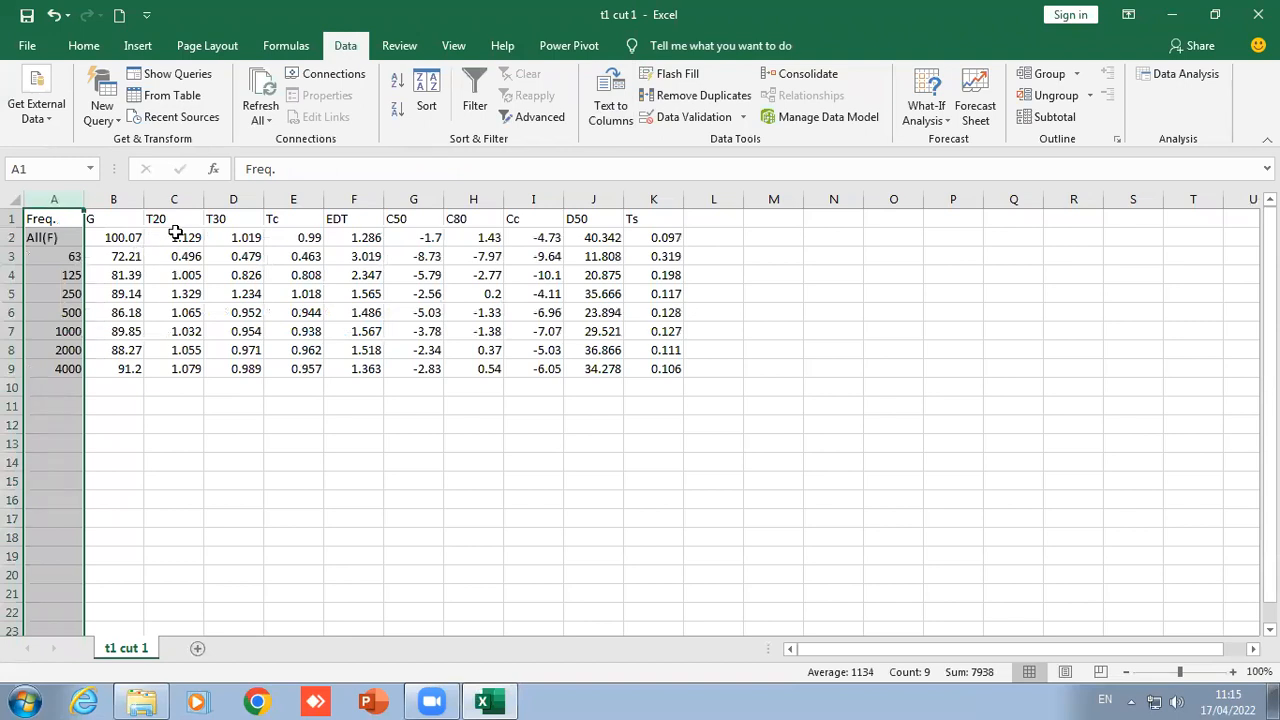
- Examine the T20, T30, Tc and EDT values across the frequency bands, one column at a time
{"action": "left_click_drag", "start_coordinate": [175, 218], "coordinate": [175, 368]}
{"action": "left_click_drag", "start_coordinate": [234, 220], "coordinate": [246, 363]}
{"action": "left_click_drag", "start_coordinate": [293, 220], "coordinate": [293, 363]}
{"action": "left_click_drag", "start_coordinate": [341, 220], "coordinate": [362, 360]}
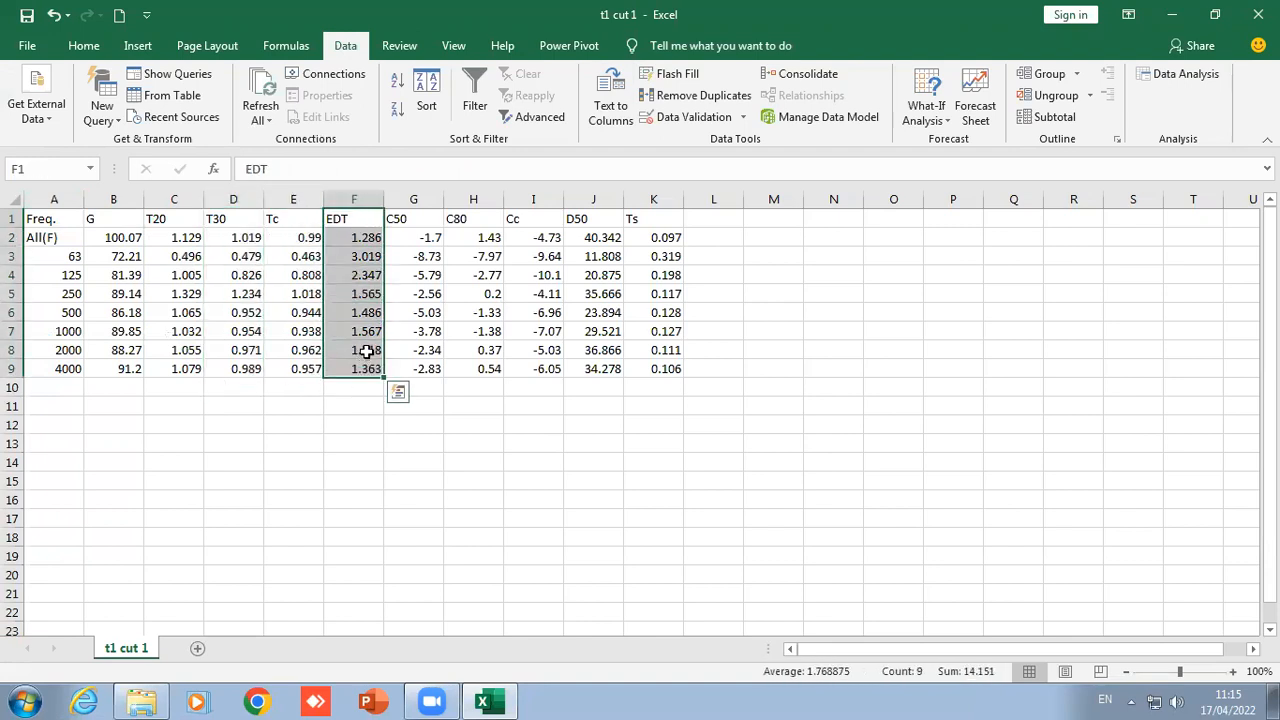